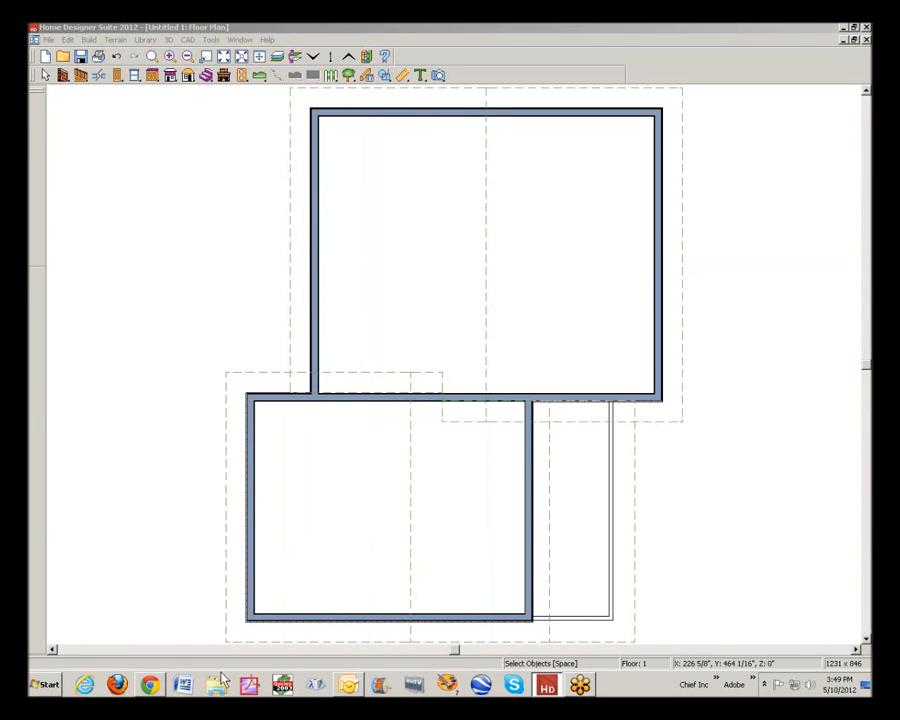
Switch to the browser, examine the brick house photo attached to the Roof problems thread, and return to Home Designer
left_click(151, 686)
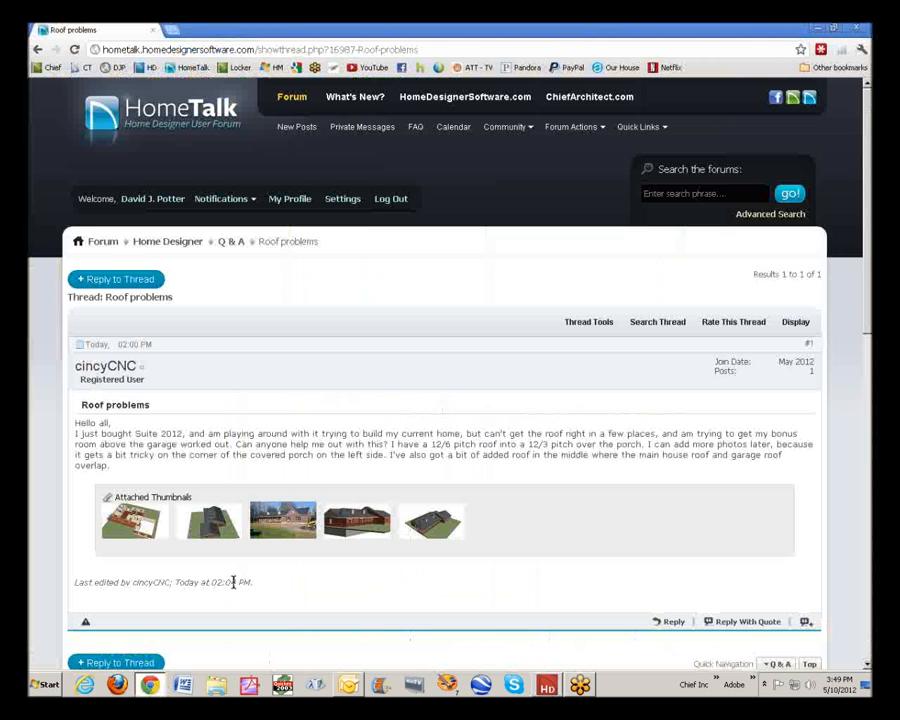
left_click(288, 532)
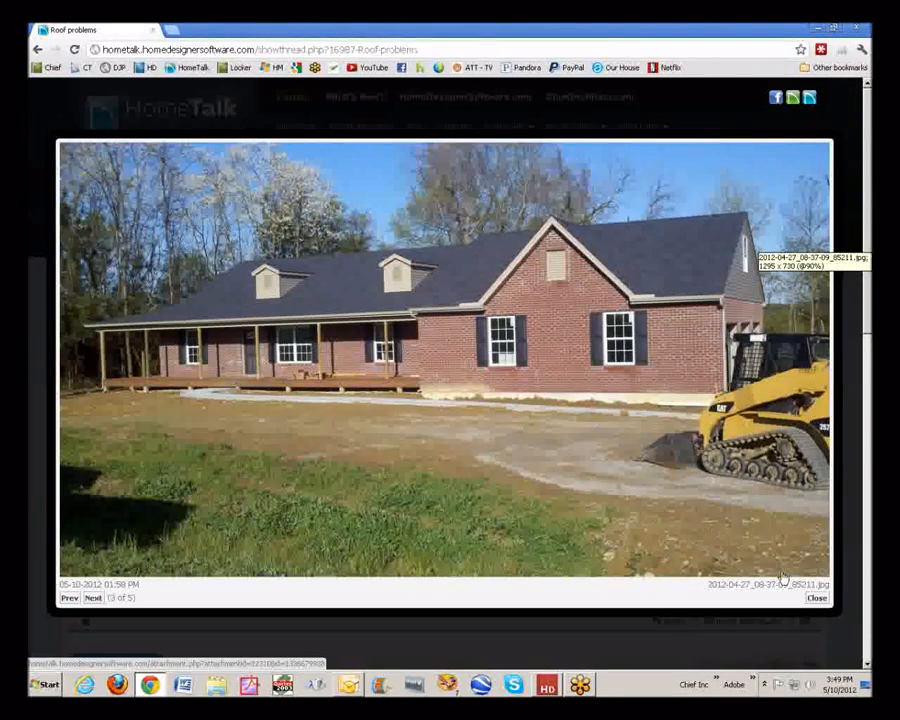
left_click(816, 597)
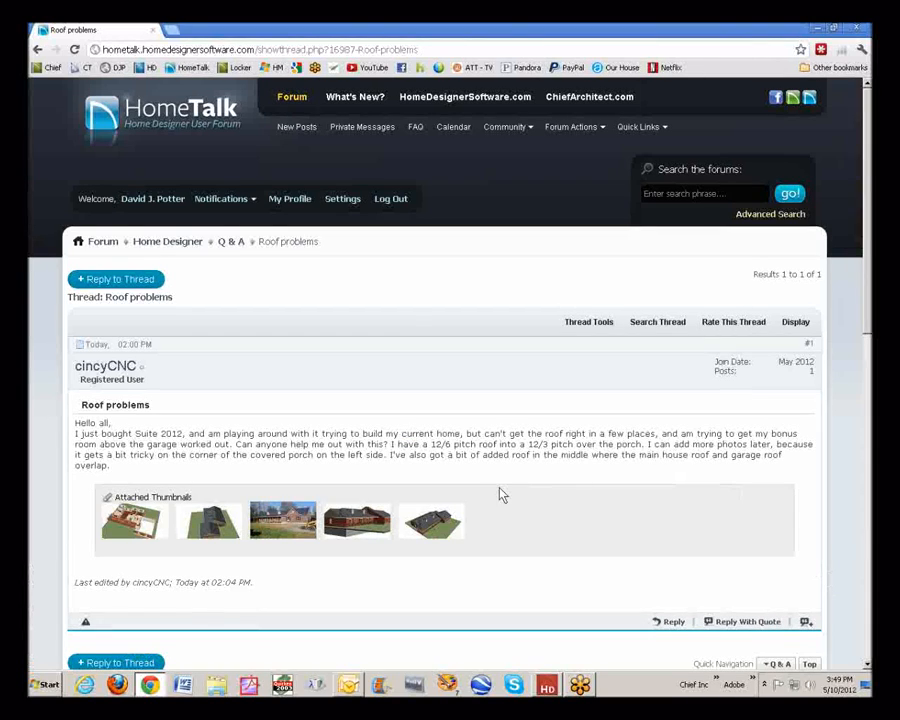
left_click(816, 30)
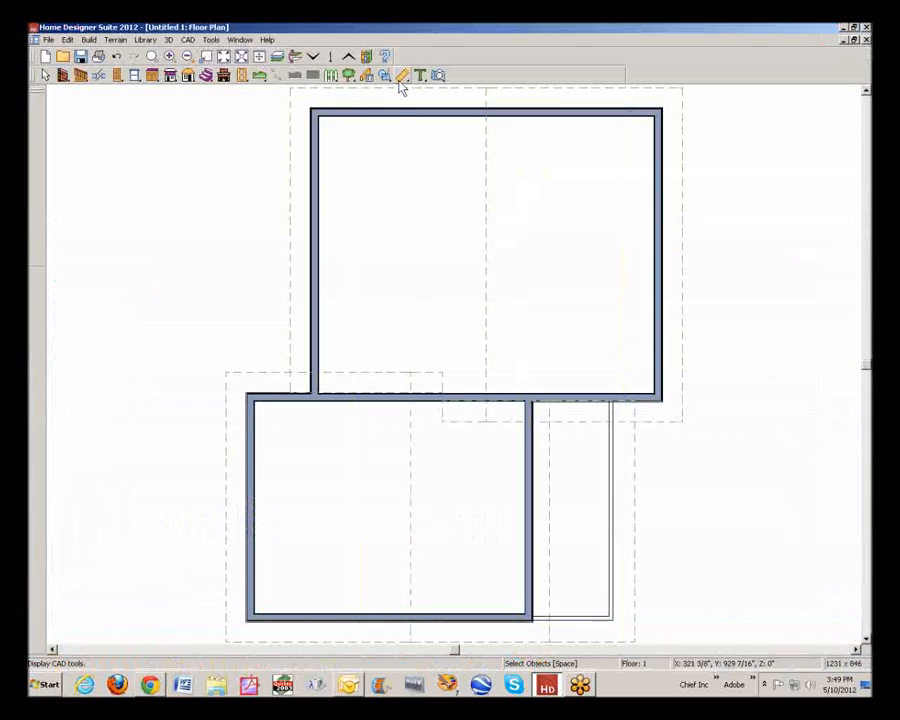
Create a perspective full overview of the sample house and examine its gables and porch roof from several sides
left_click(439, 76)
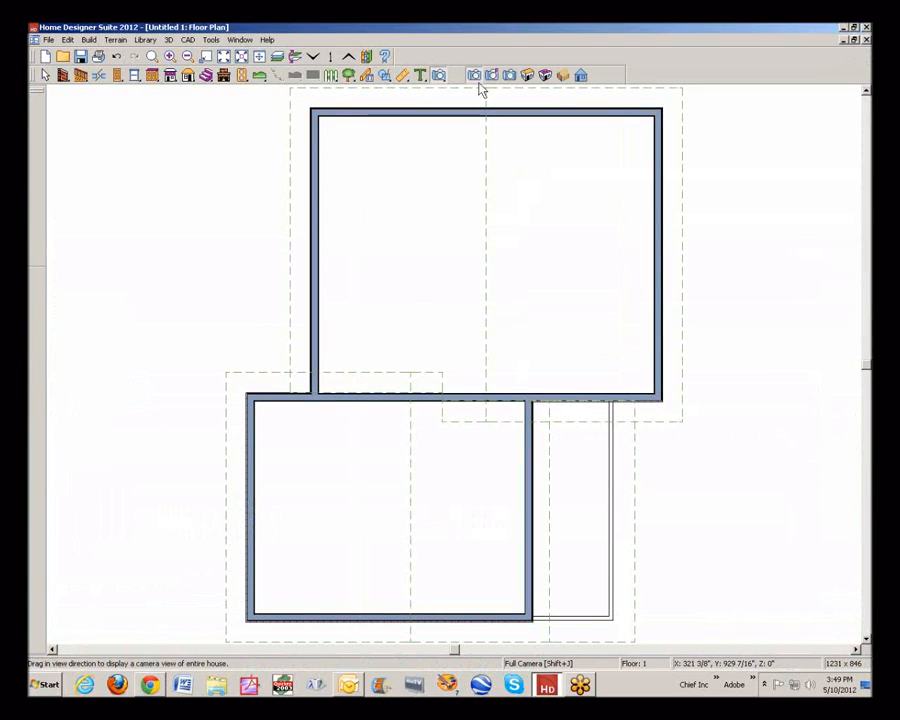
left_click(529, 76)
left_click_drag(478, 311, 492, 270)
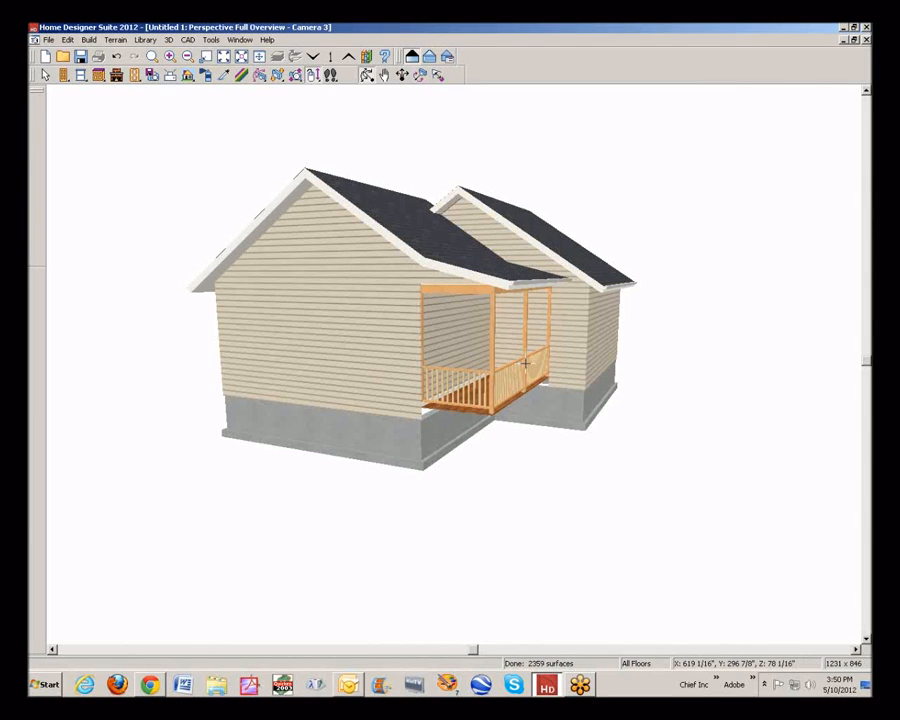
left_click_drag(622, 338, 670, 341)
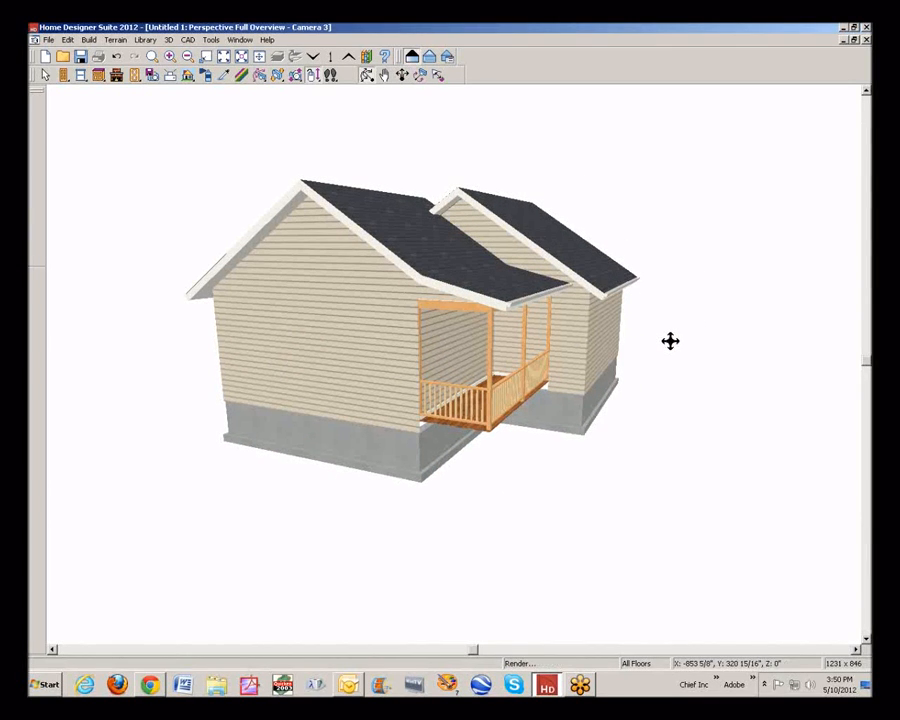
left_click_drag(432, 244, 570, 189)
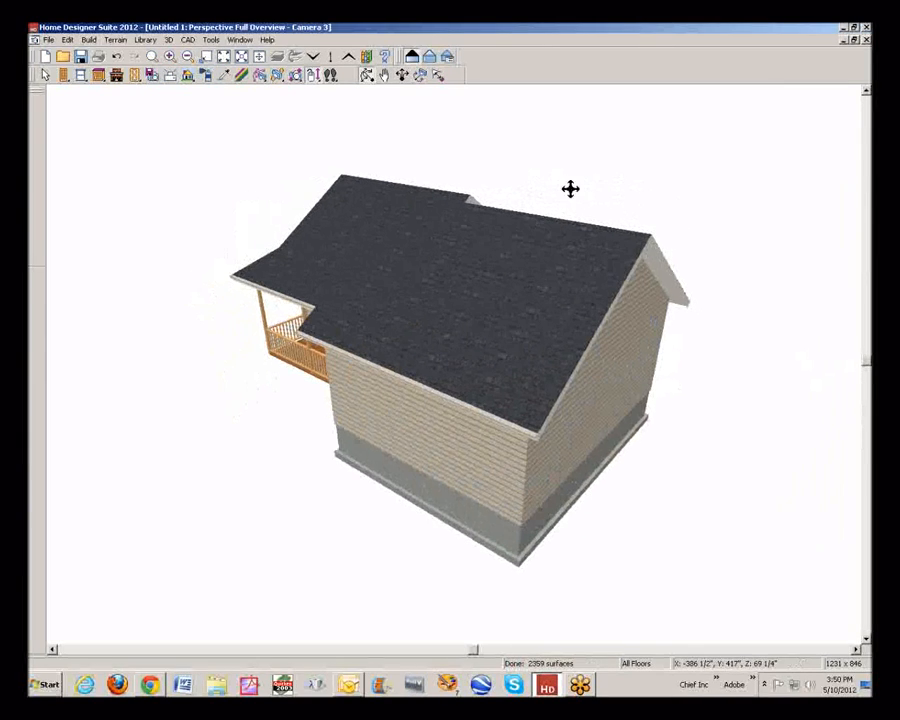
Minimize the existing plan and camera views, and create a new plan from the Default Style template in U.S. units
left_click(845, 41)
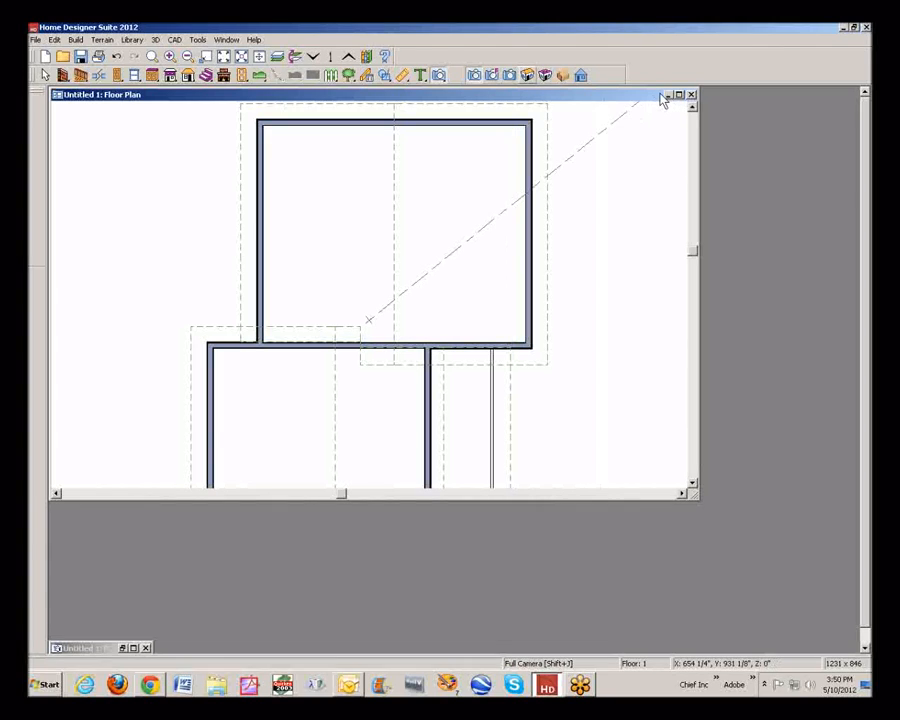
left_click(666, 95)
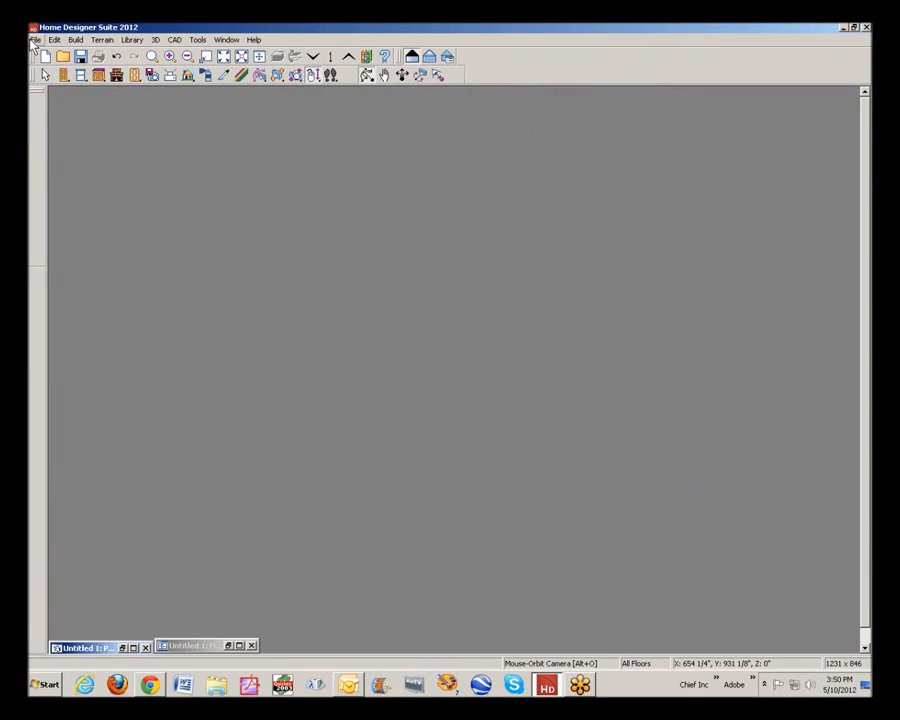
left_click(35, 40)
left_click(58, 56)
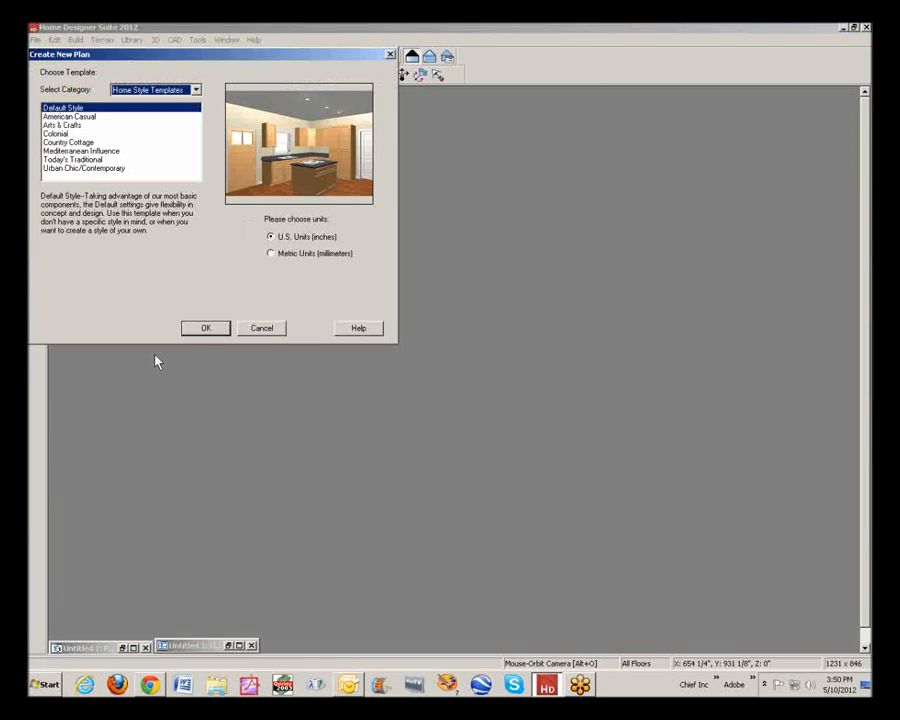
left_click(207, 329)
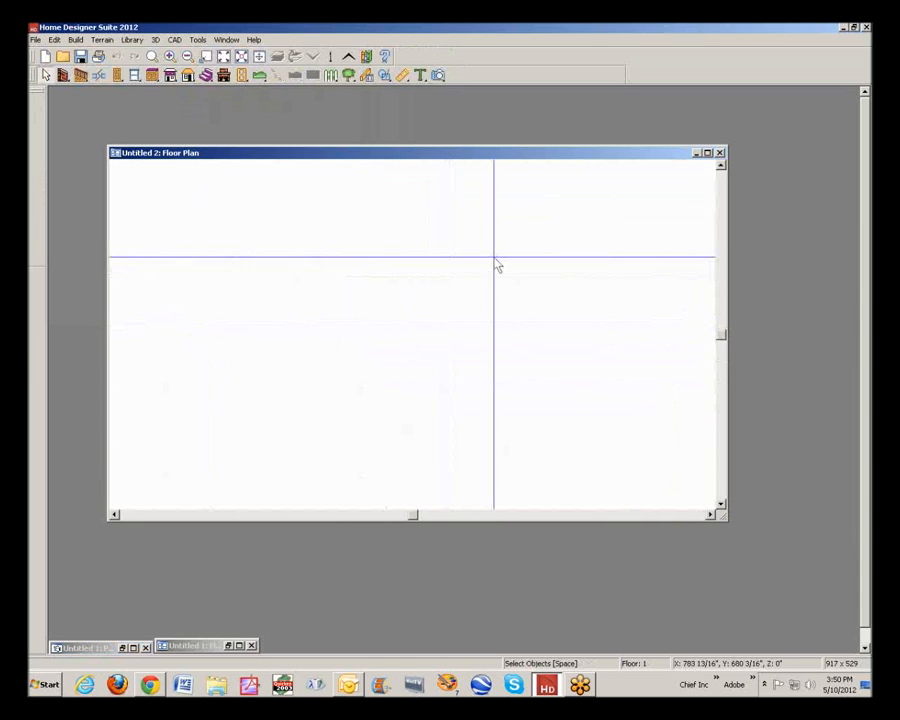
left_click(707, 153)
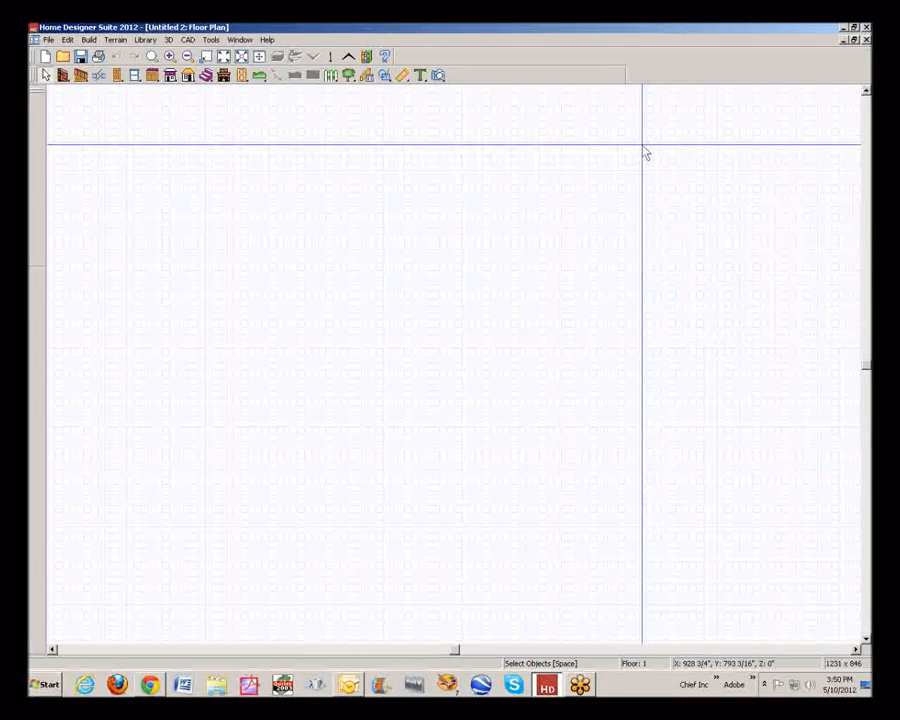
Turn off the reference grid in the plan defaults
left_click(67, 39)
left_click(92, 262)
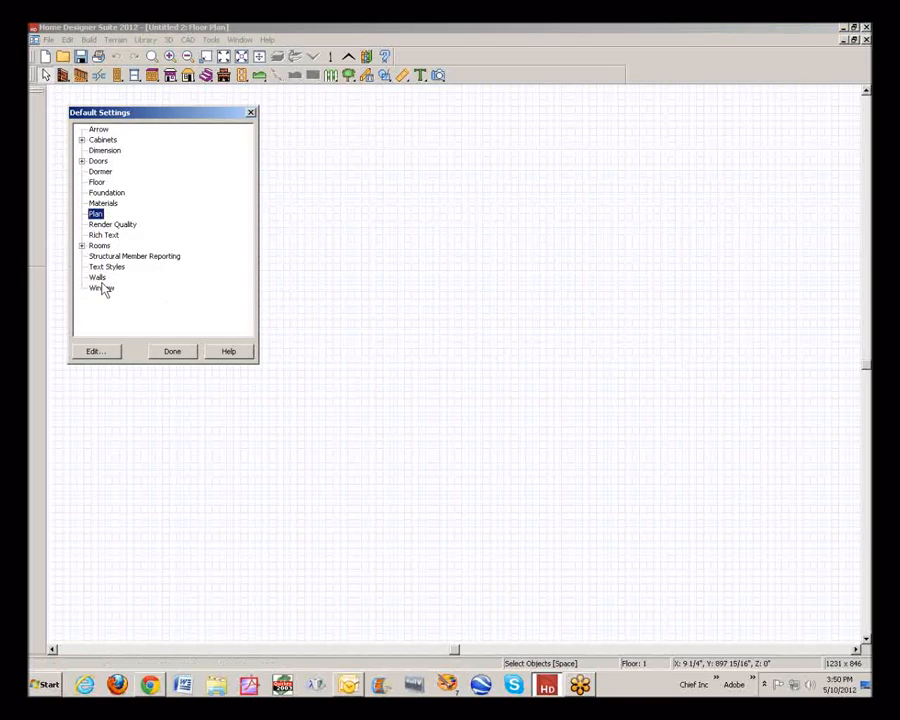
left_click(95, 352)
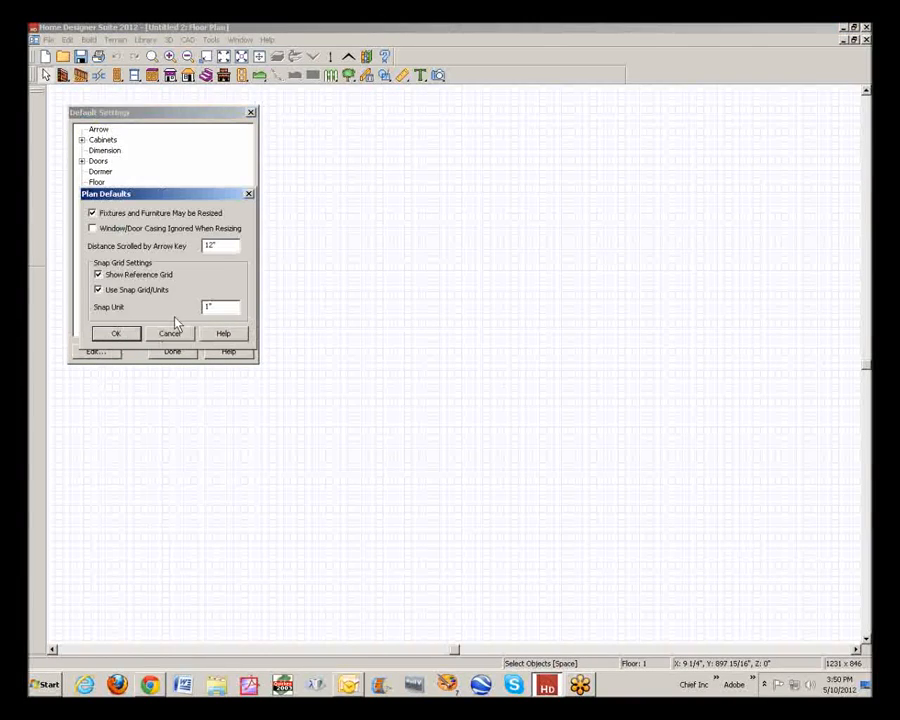
left_click(99, 274)
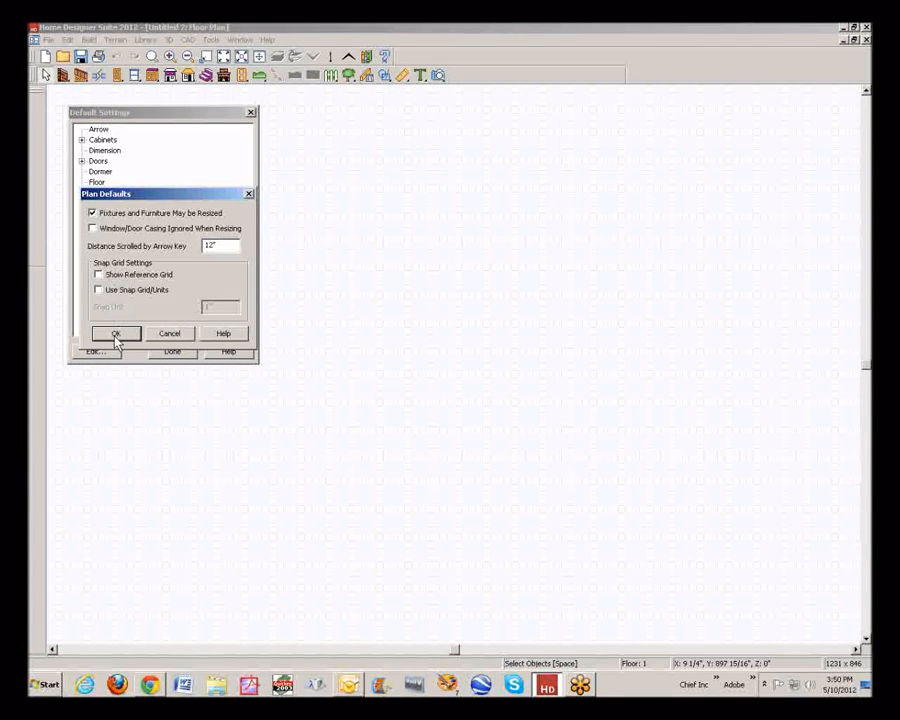
left_click(116, 333)
left_click(173, 354)
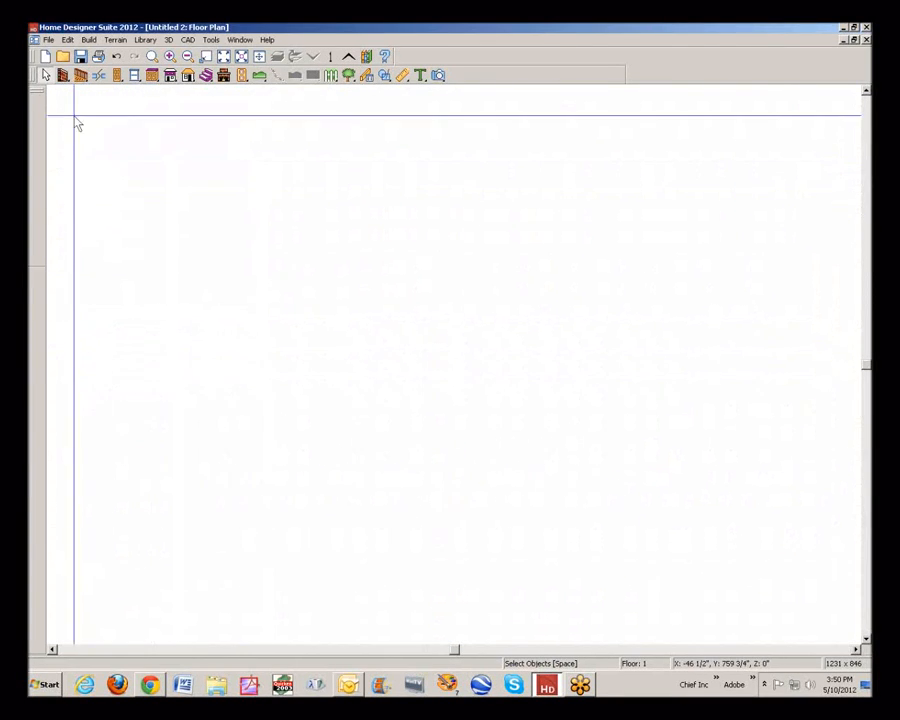
Draw a rectangular room of straight exterior walls about 19 ft wide and extend it upward to about 37 ft deep
left_click(63, 75)
mouse_move(230, 340)
left_mouse_down()
mouse_move(374, 343)
mouse_move(360, 340)
mouse_move(367, 470)
mouse_move(221, 475)
mouse_move(231, 470)
mouse_move(241, 340)
left_mouse_up()
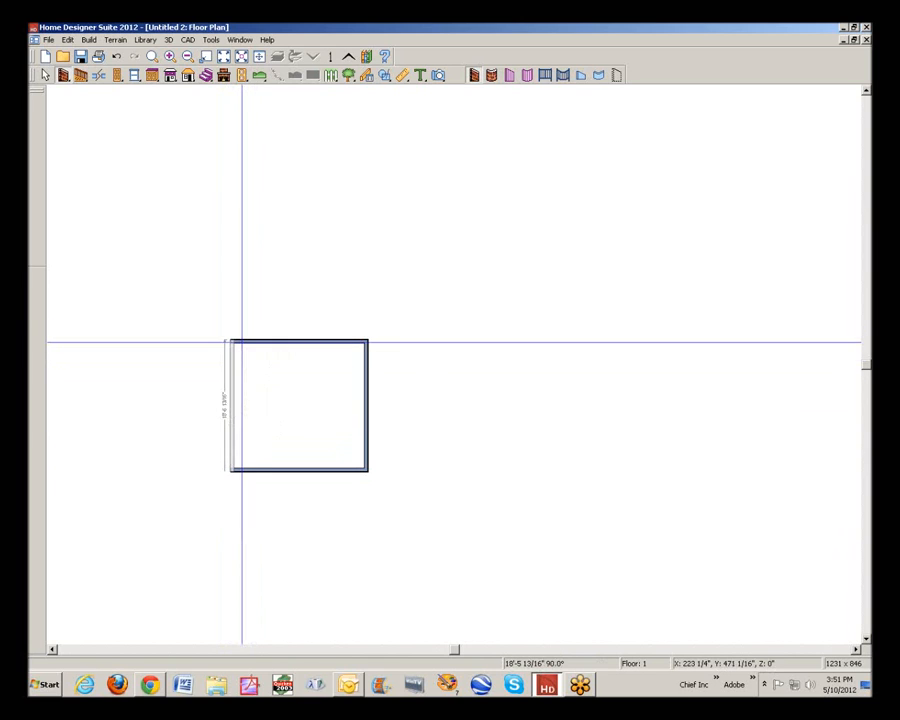
right_click(306, 346)
key("Escape")
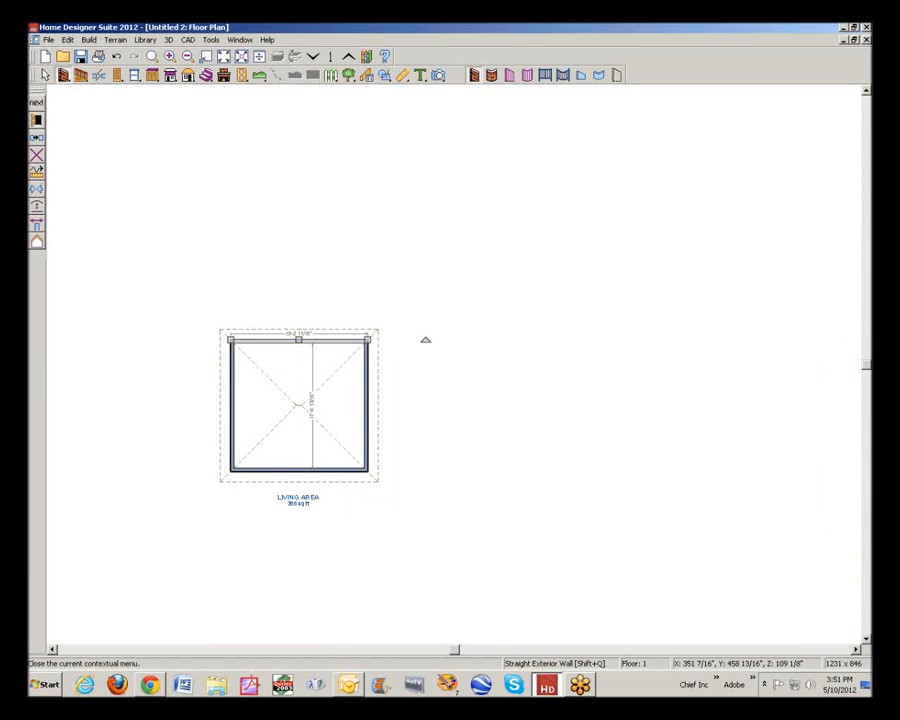
left_click_drag(298, 341, 329, 209)
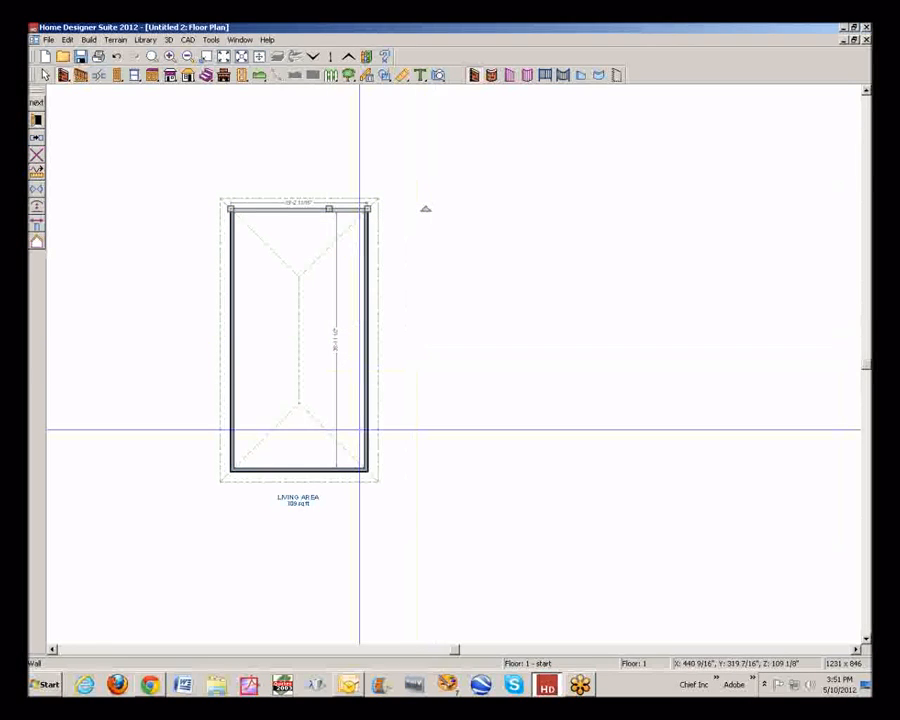
Make the room's lower short exterior wall a full gable wall
key("space")
left_click(312, 471)
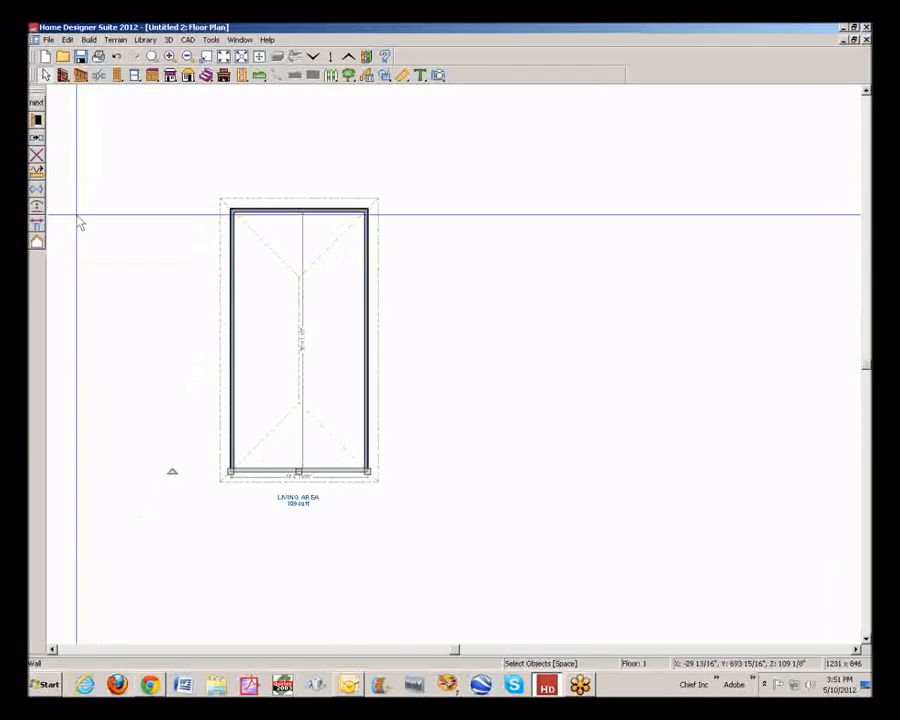
left_click(37, 119)
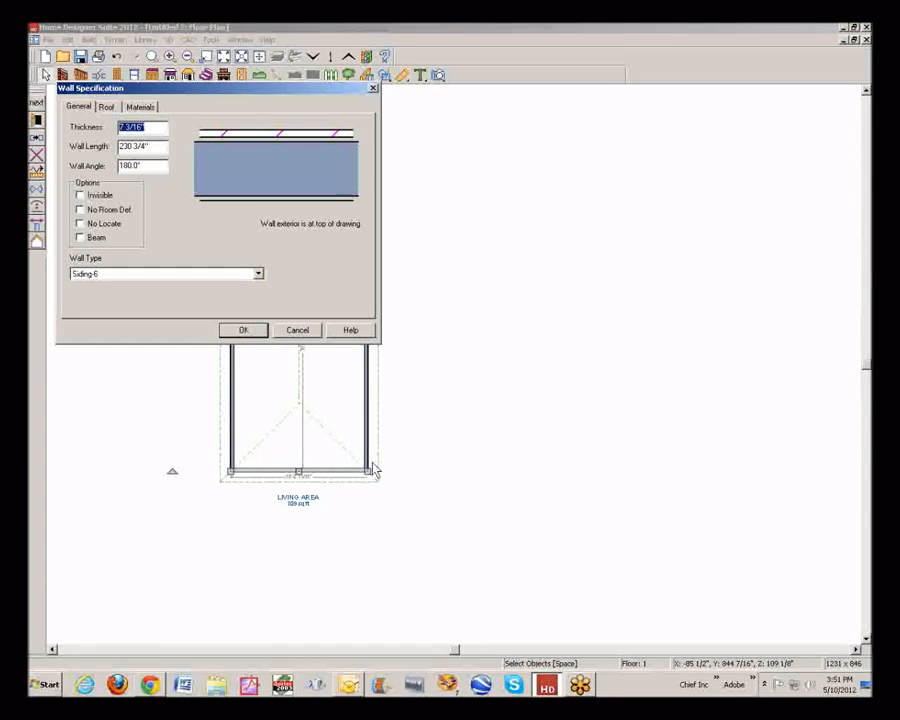
left_click(107, 107)
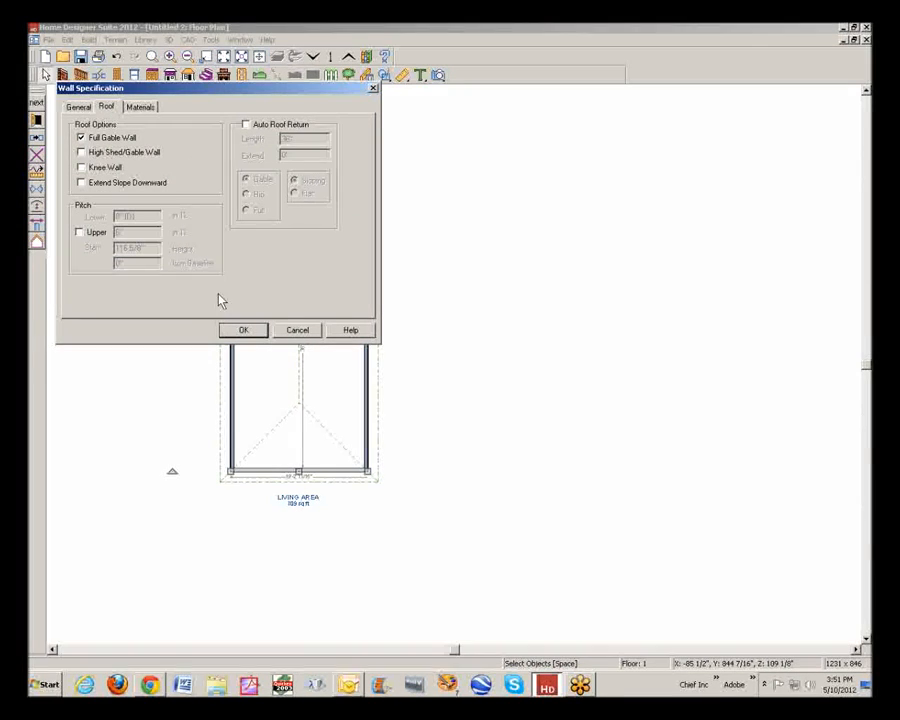
left_click(249, 334)
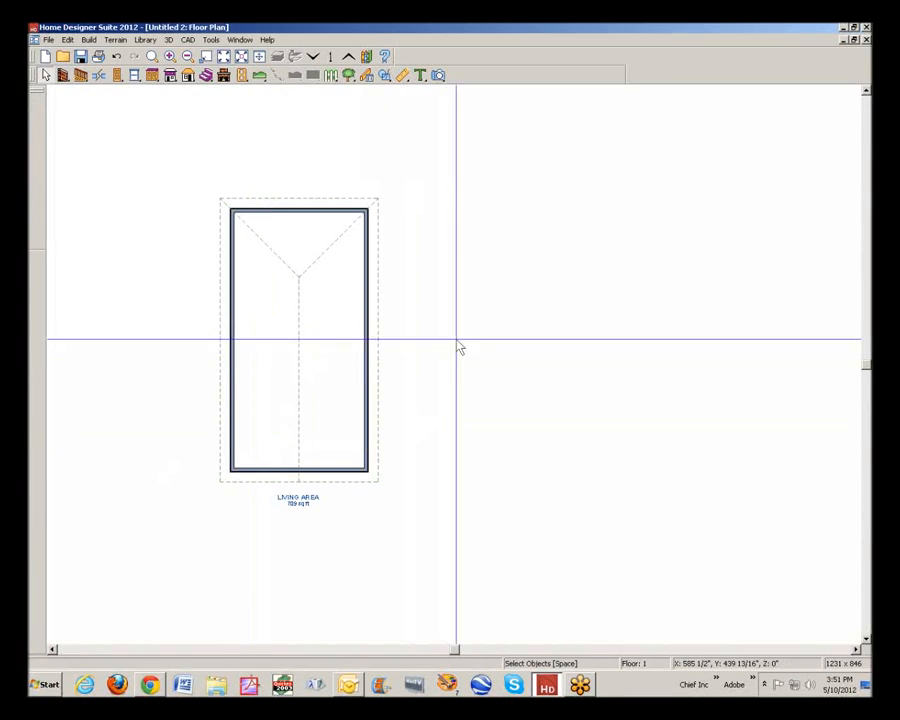
Create a perspective full overview of the new building, examine its roof from another side, and close the view
left_click(438, 76)
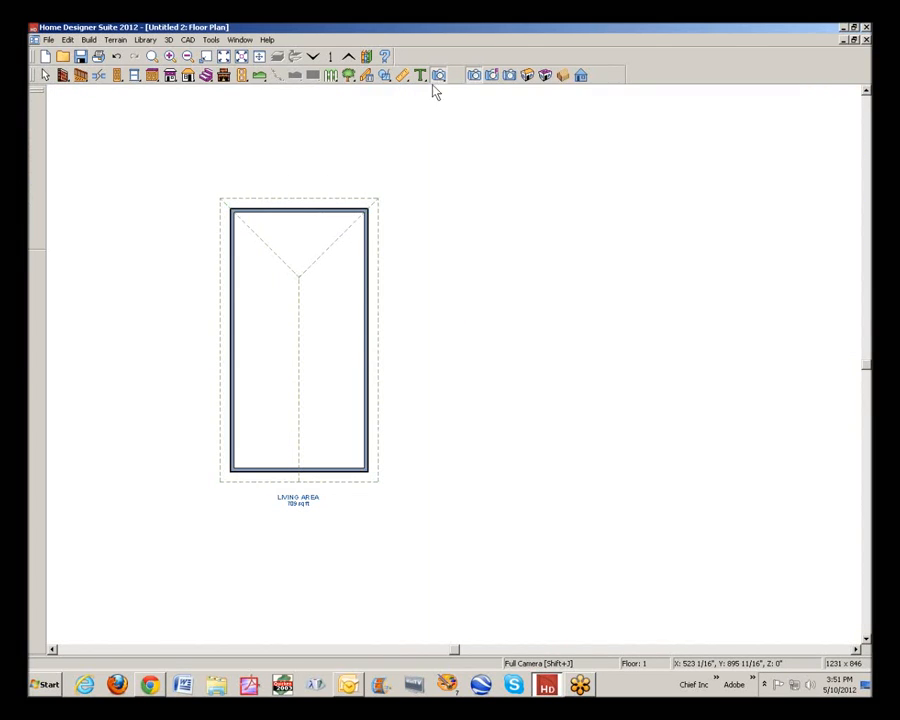
left_click(528, 78)
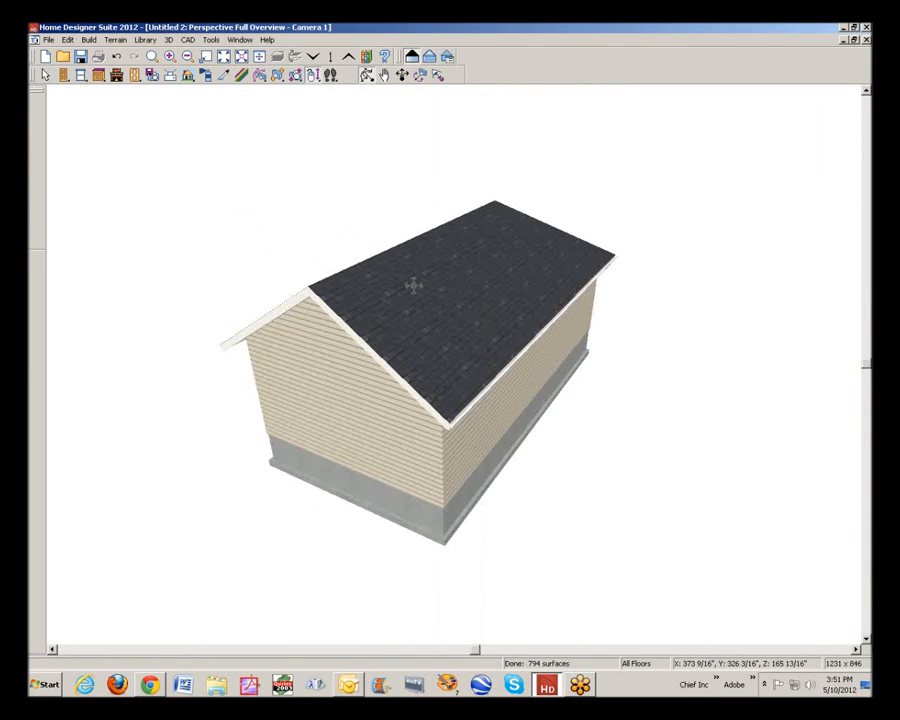
left_click_drag(414, 285, 754, 164)
left_click(866, 40)
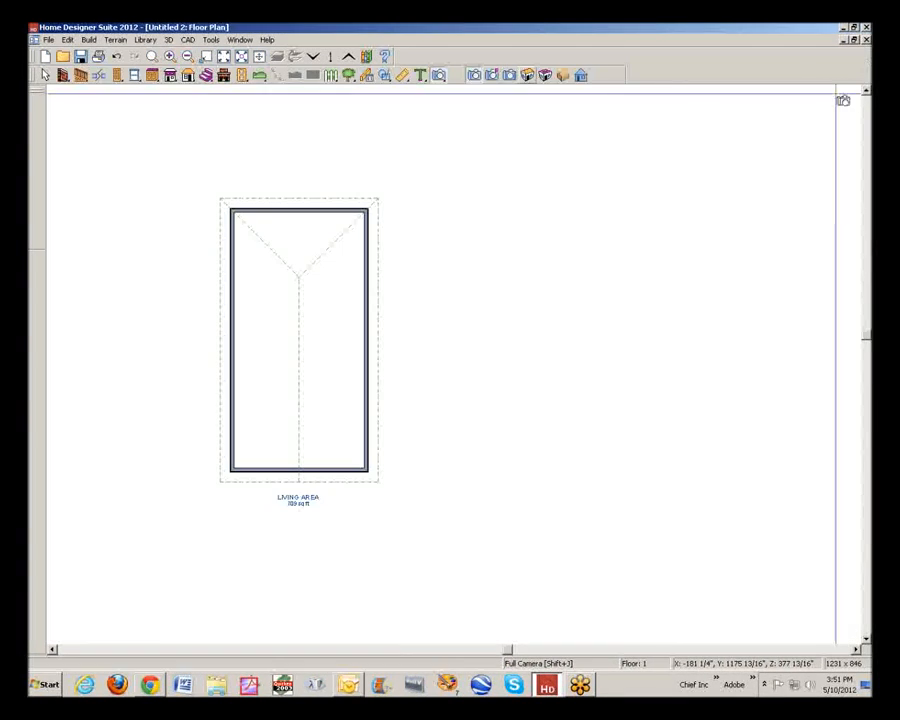
Make the room's upper short exterior wall a full gable wall
left_click(305, 211)
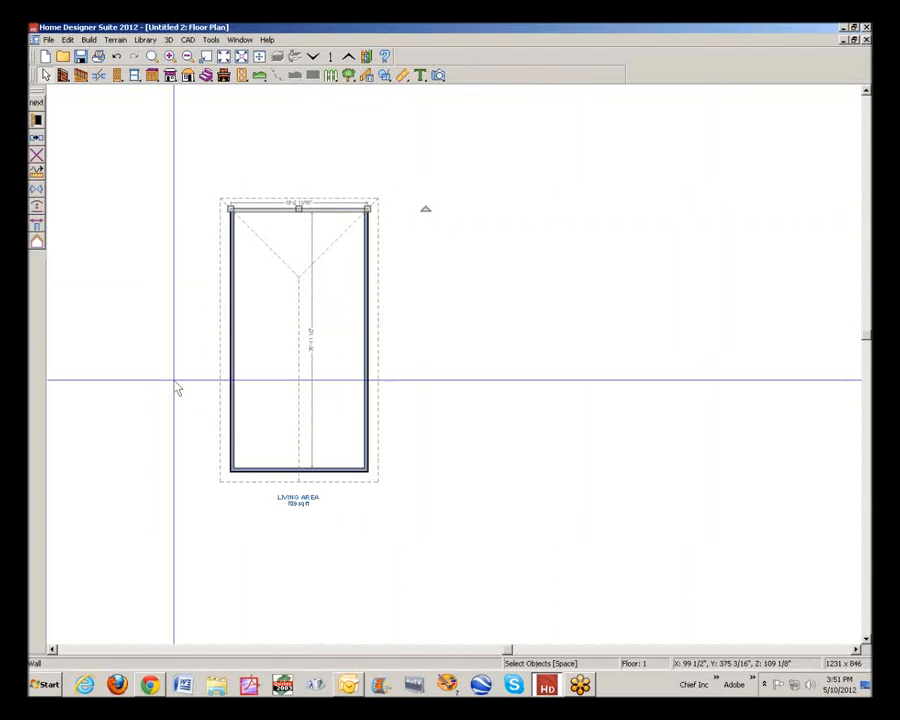
left_click(37, 121)
left_click(108, 108)
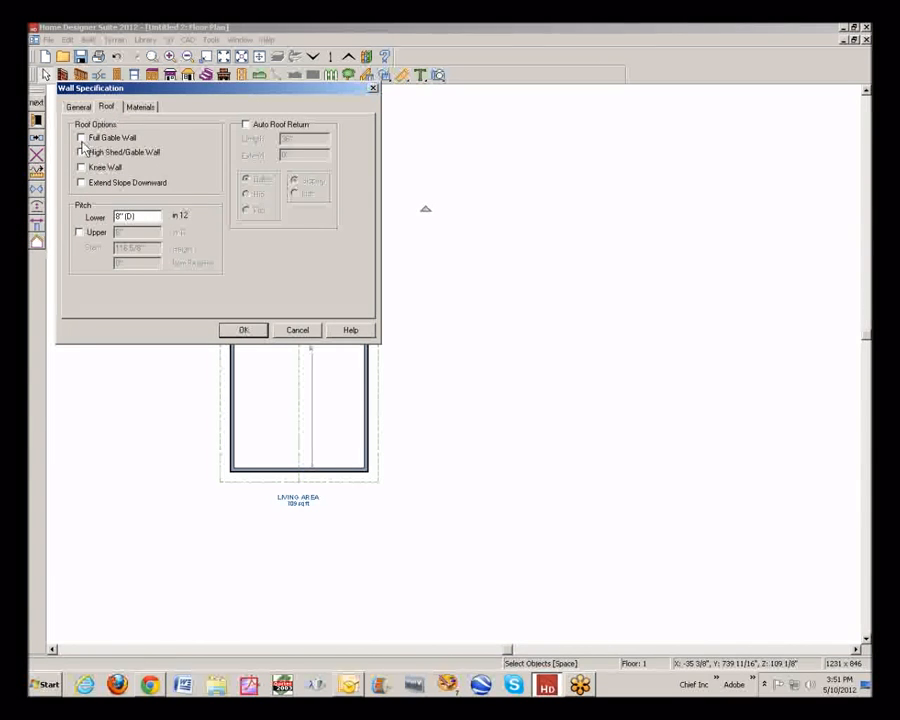
left_click(253, 331)
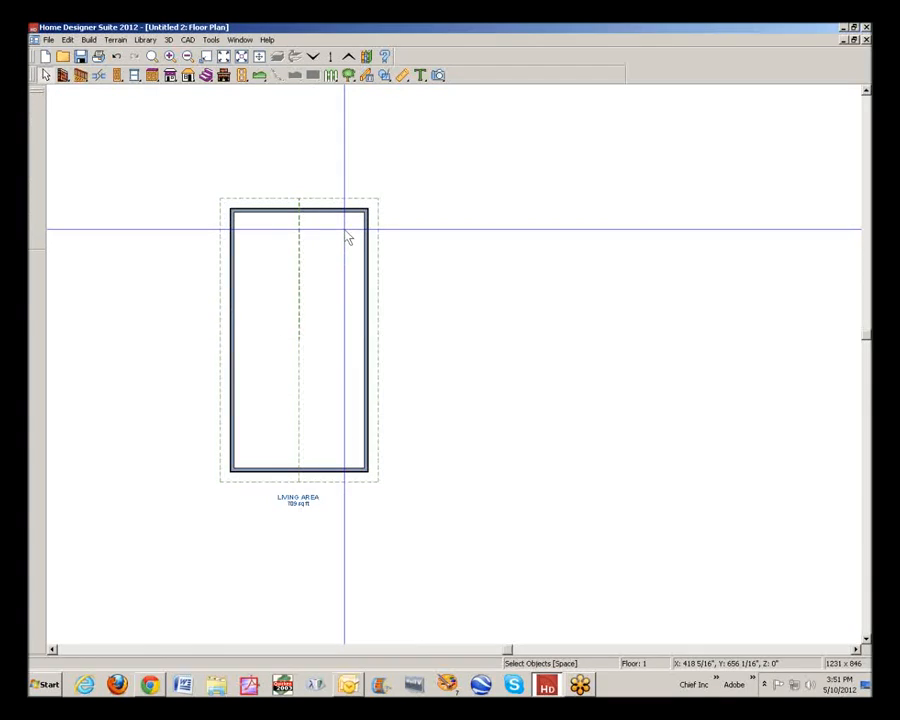
Draw a straight deck railing about 82" long outward from the building's upper right corner and set it to Post to Overhead Beam
left_click(83, 78)
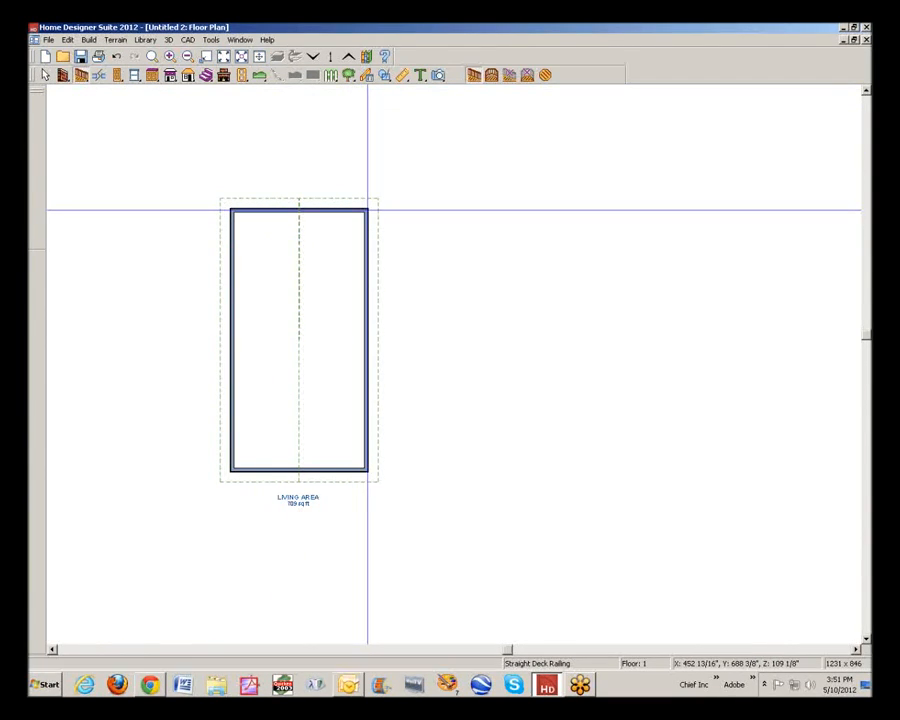
left_click_drag(367, 210, 413, 209)
right_click(411, 208)
left_click(482, 252)
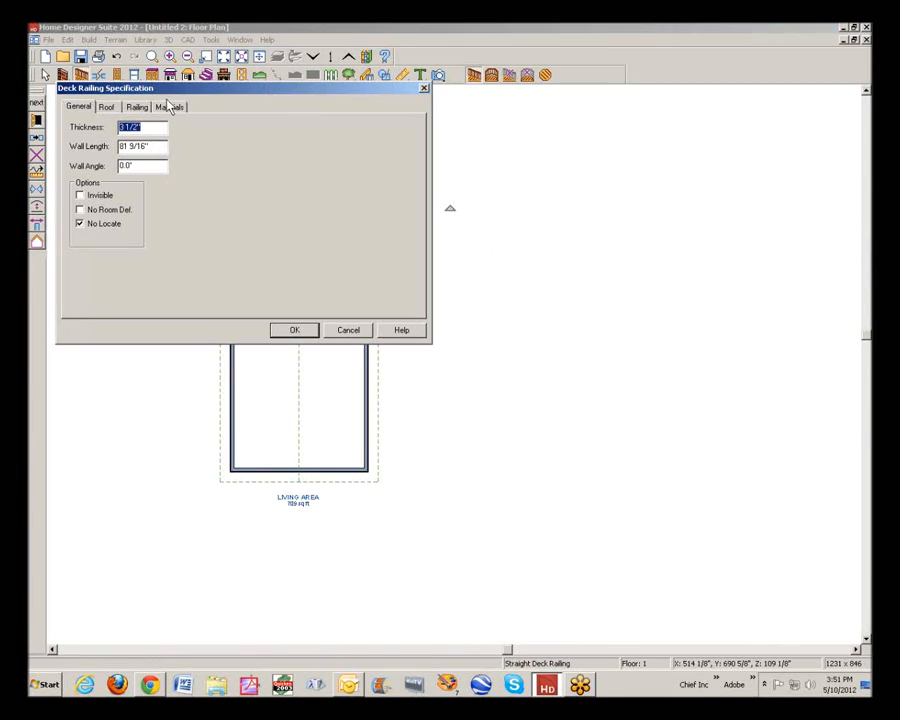
left_click(135, 107)
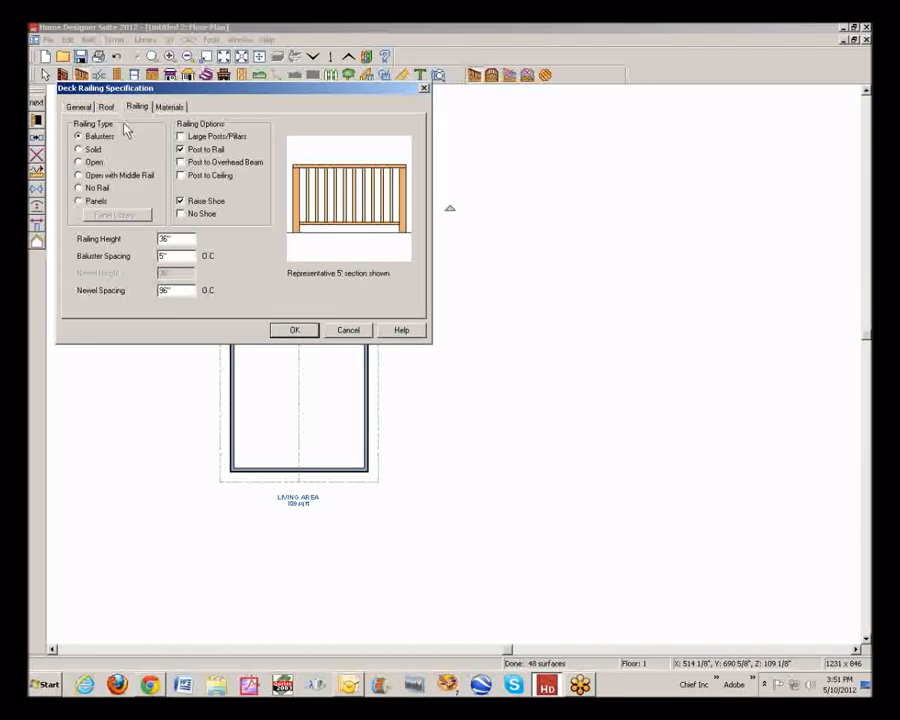
left_click(190, 163)
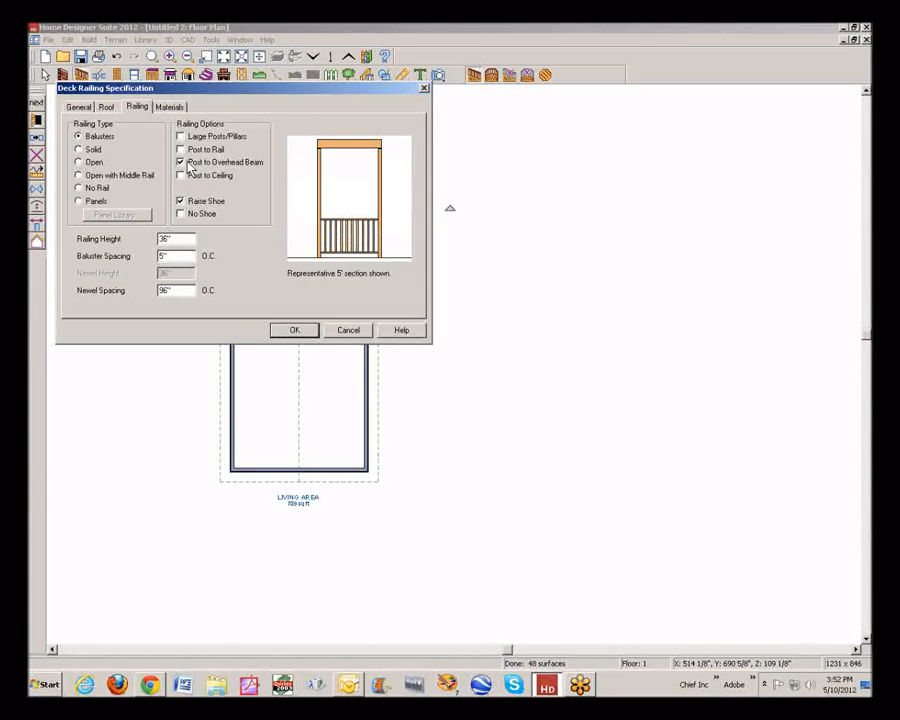
left_click(296, 331)
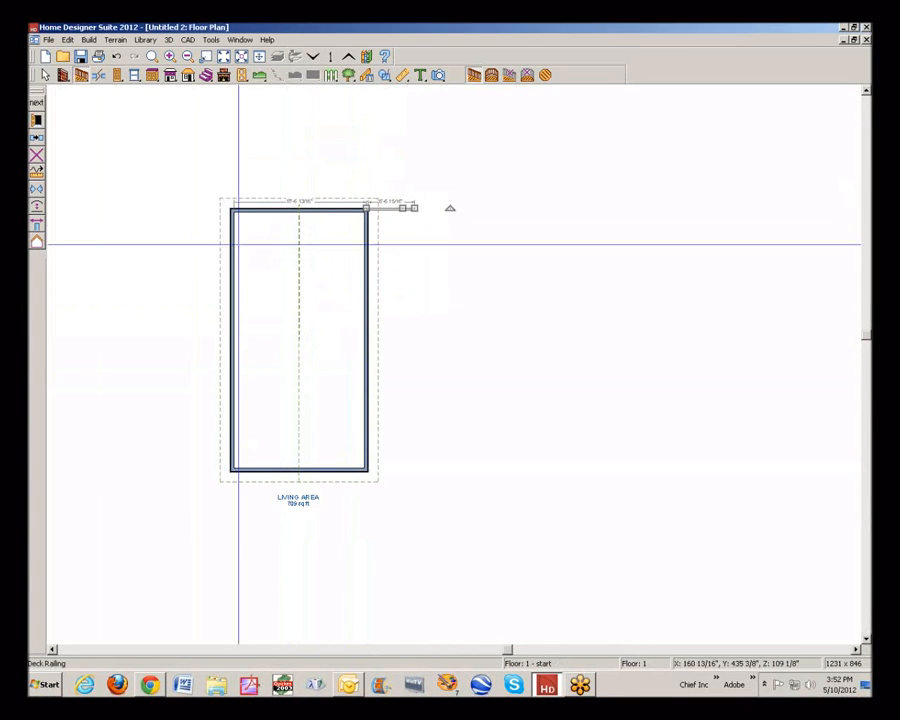
Copy the deck railing to the building's lower right corner, and rotate another copy to join both railings' outer ends and enclose the deck
left_click(37, 143)
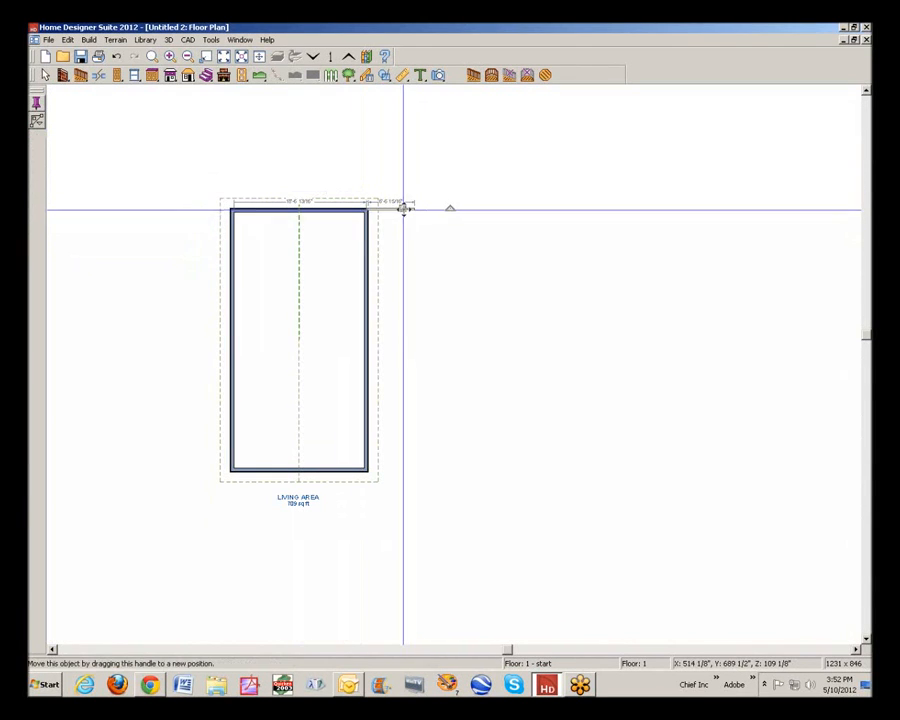
left_click_drag(402, 208, 430, 474)
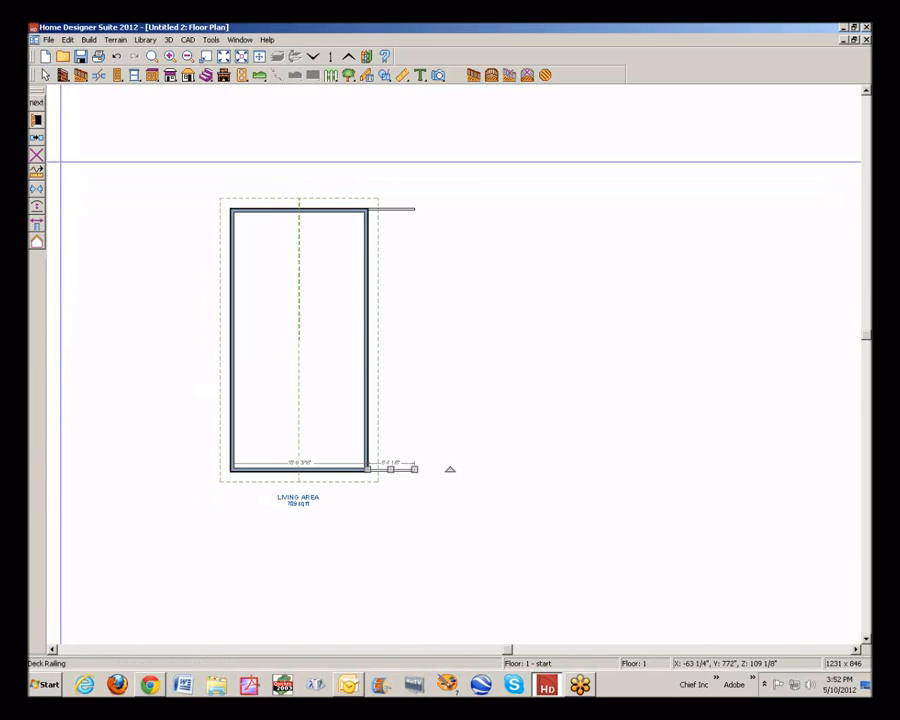
left_click(37, 221)
left_click(540, 334)
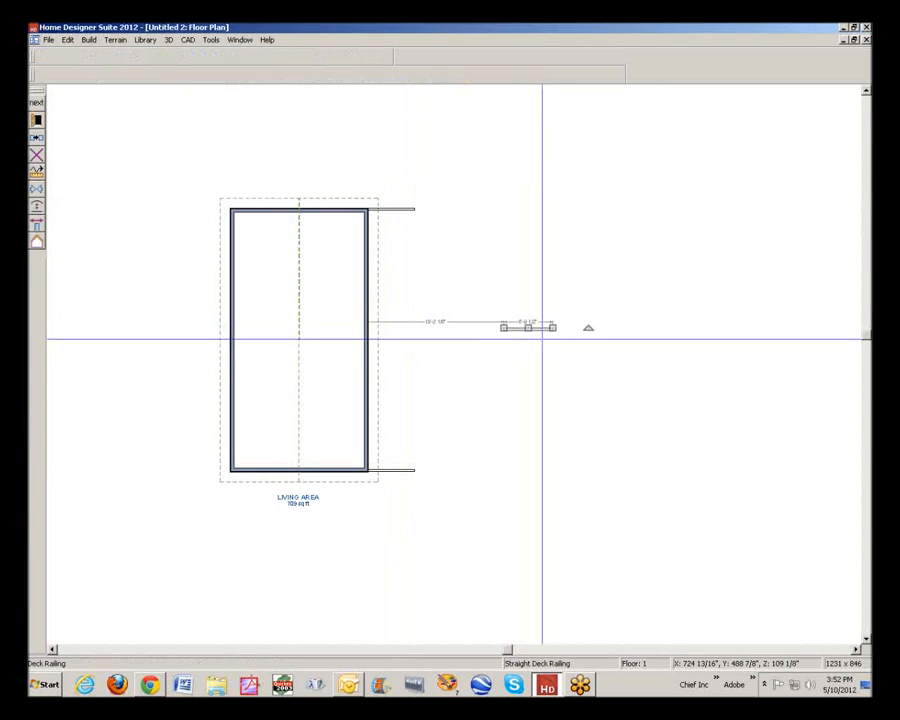
left_click_drag(584, 326, 534, 300)
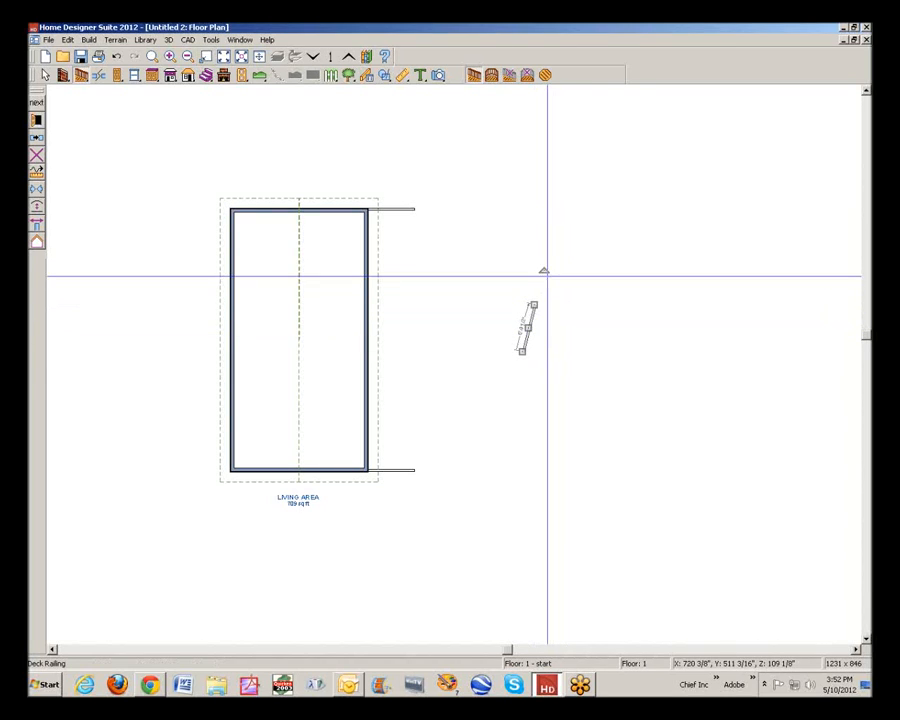
left_click_drag(544, 271, 532, 269)
left_click_drag(528, 326, 414, 208)
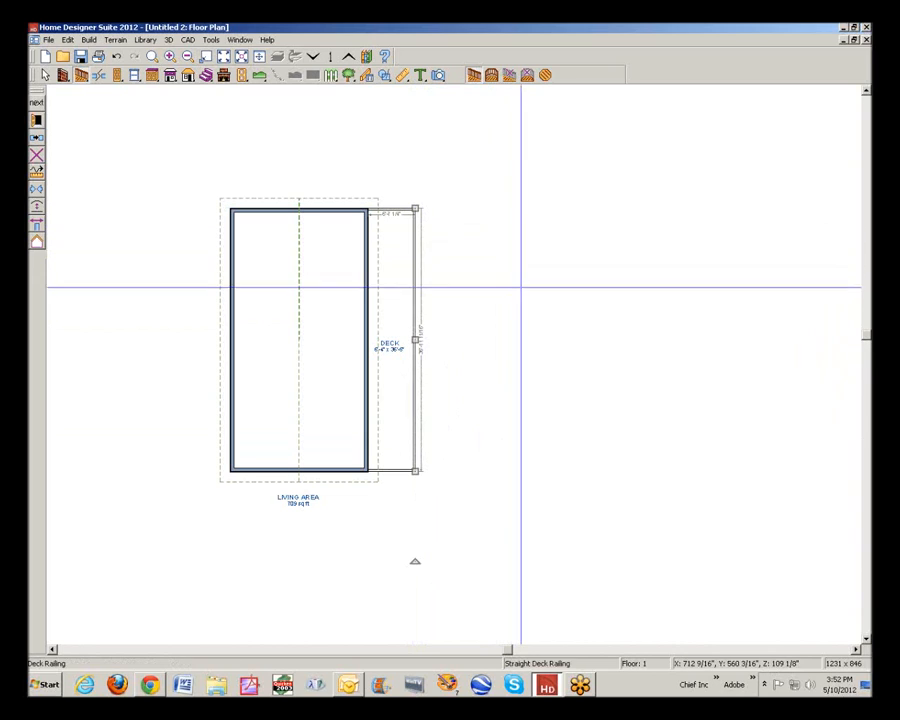
Turn on Roof Over This Room in the deck's room specification
key("space")
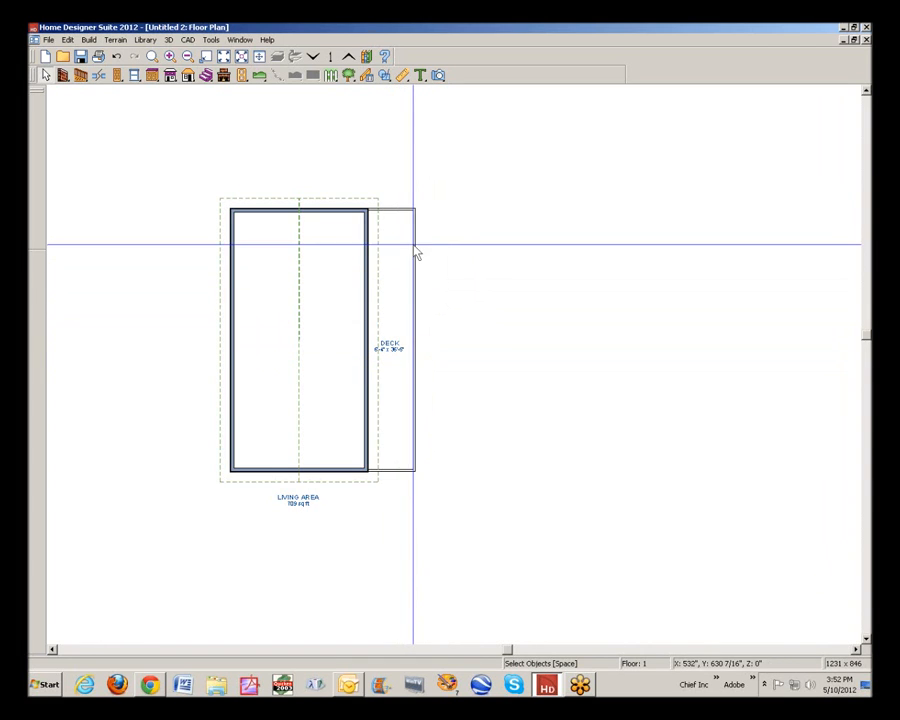
double_click(404, 300)
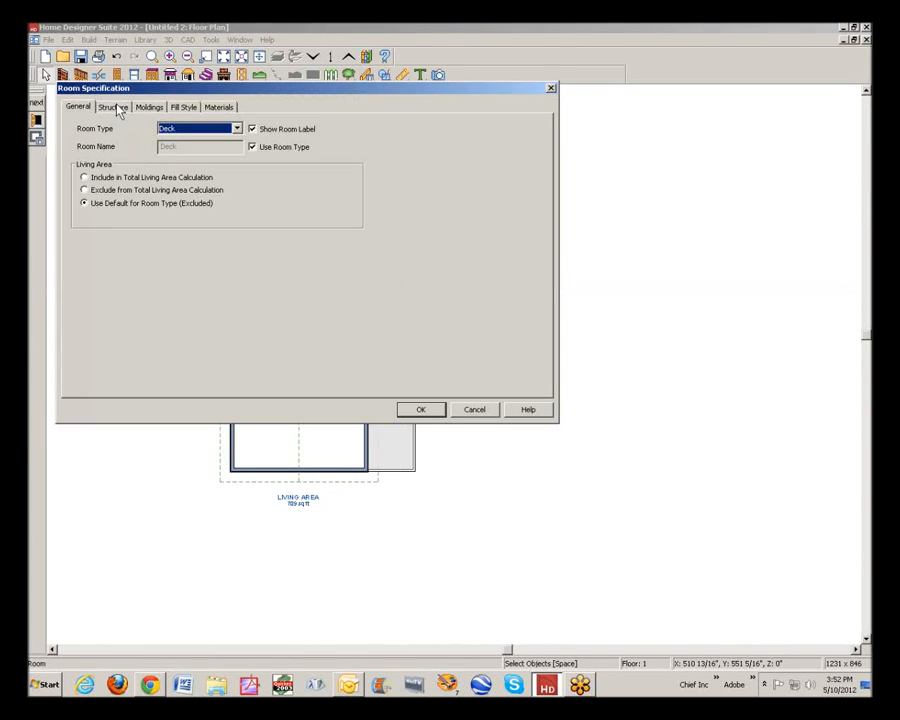
left_click(112, 108)
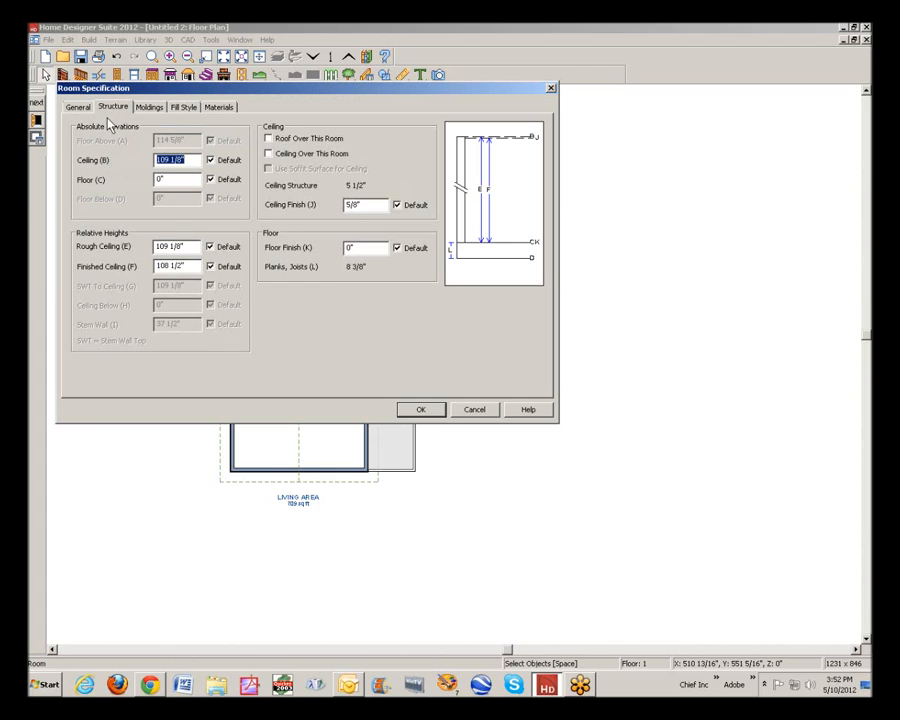
left_click(282, 140)
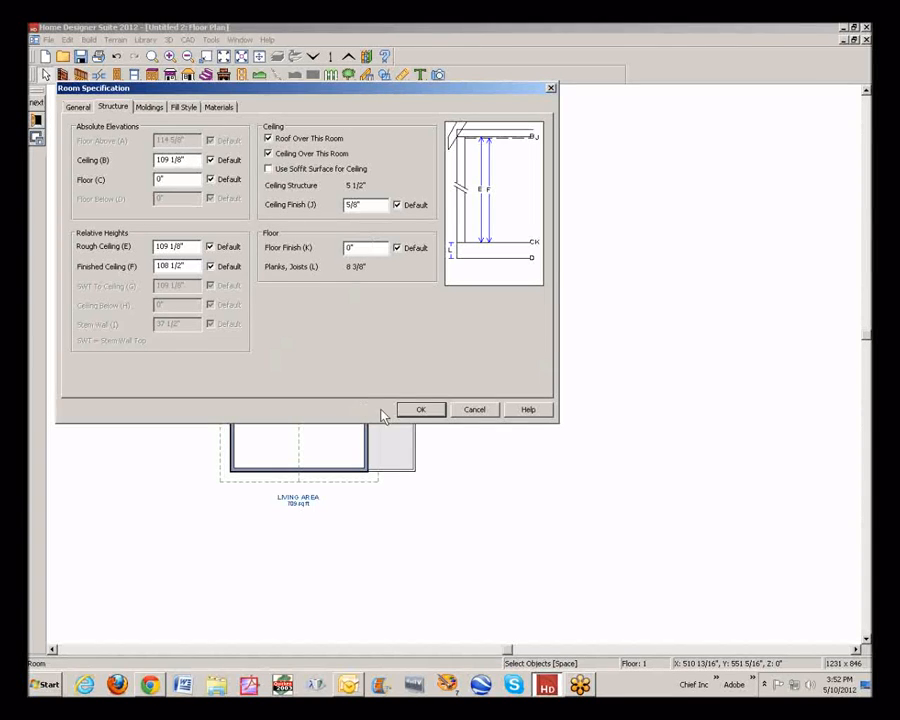
left_click(419, 410)
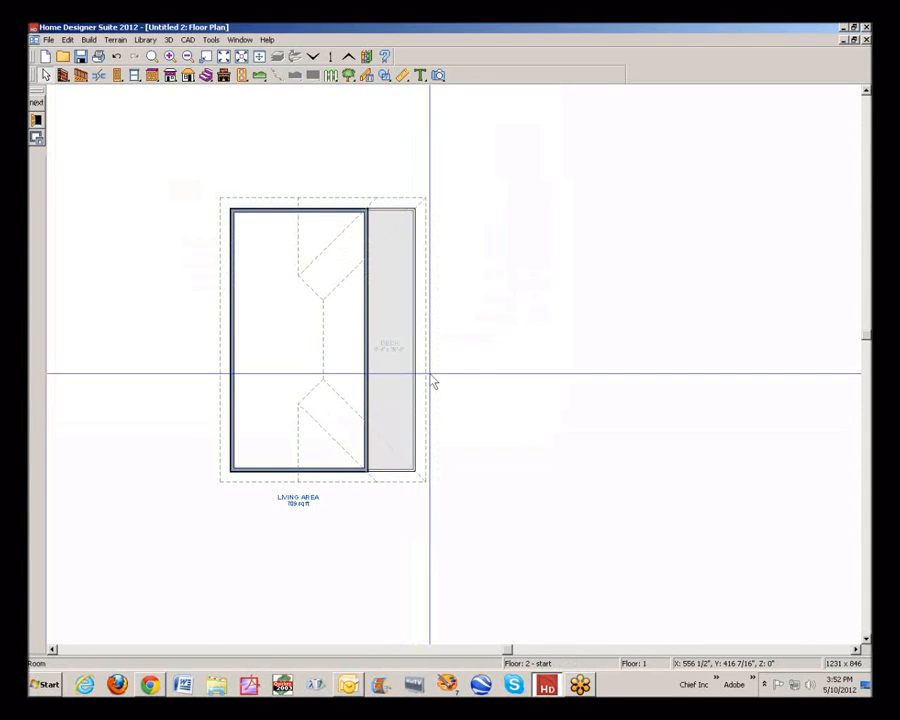
Create a perspective full overview of the house, examine the roof over the deck from the side, and close the view
left_click(440, 76)
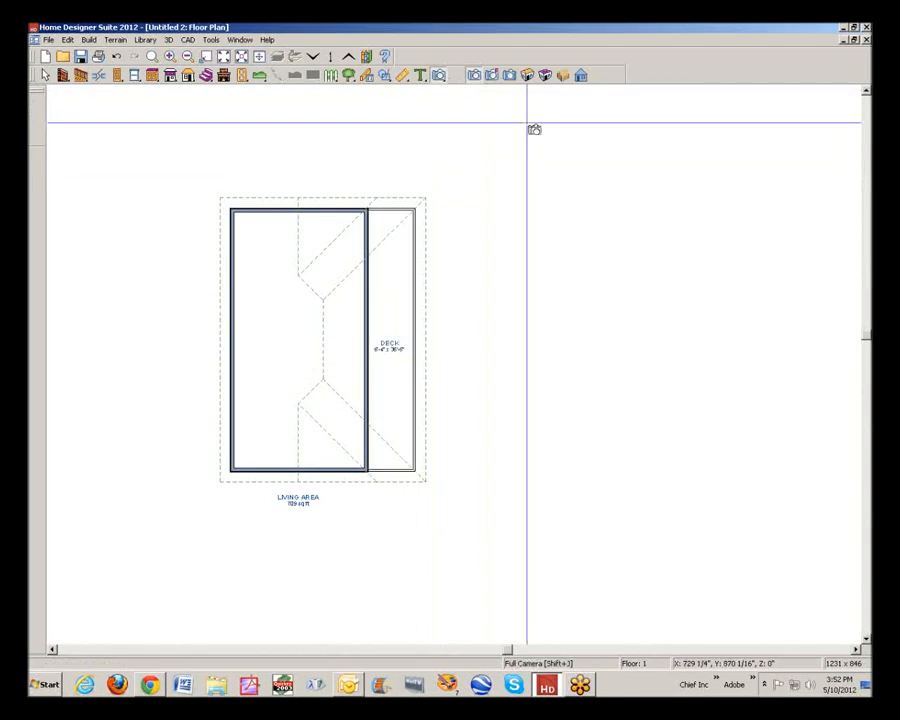
left_click(527, 78)
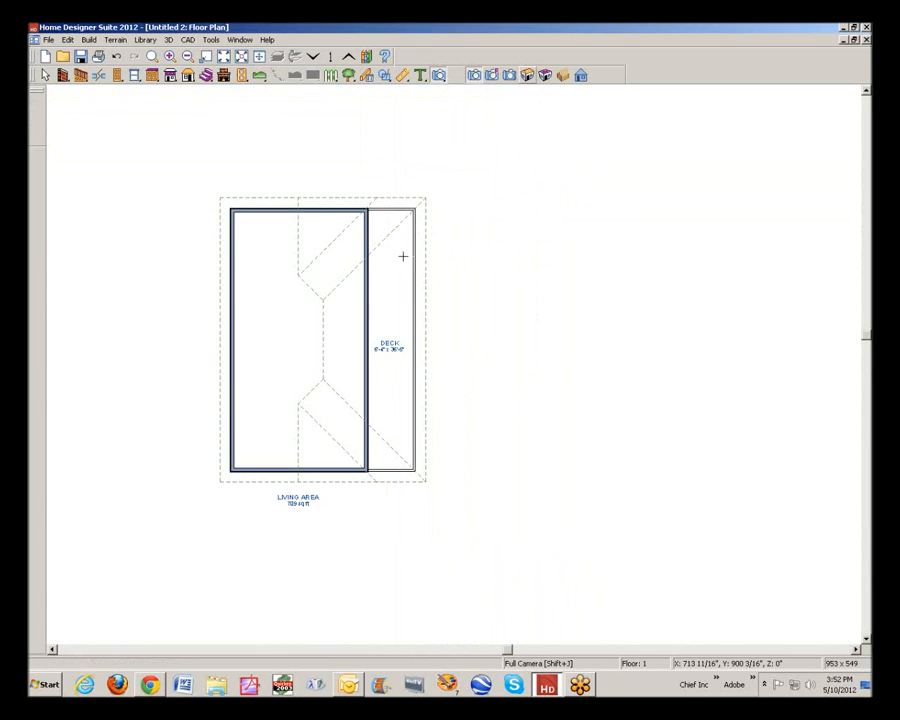
left_click_drag(437, 237, 380, 253)
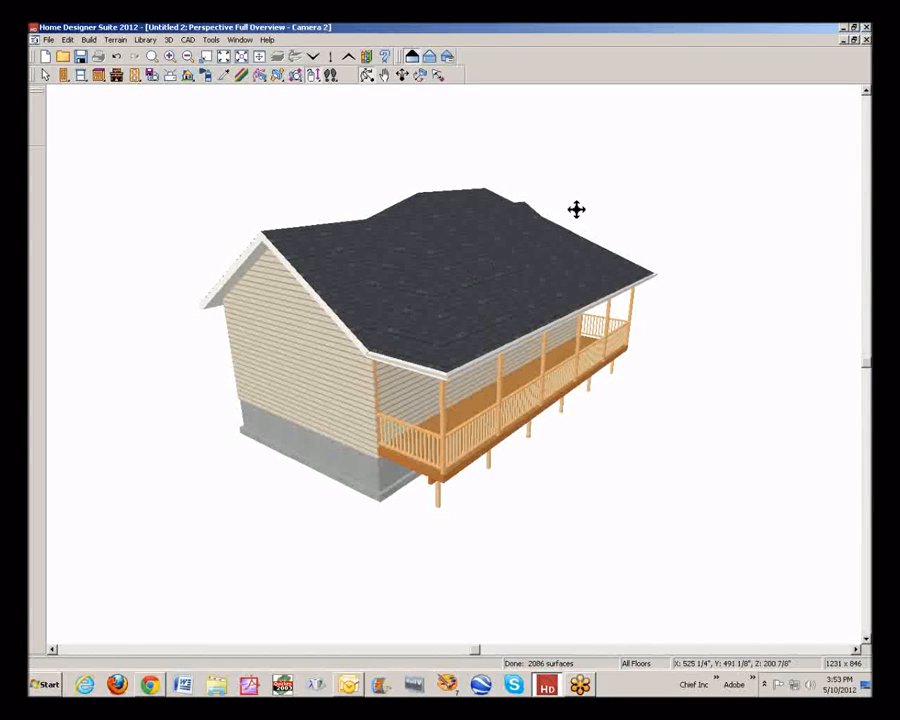
left_click(867, 41)
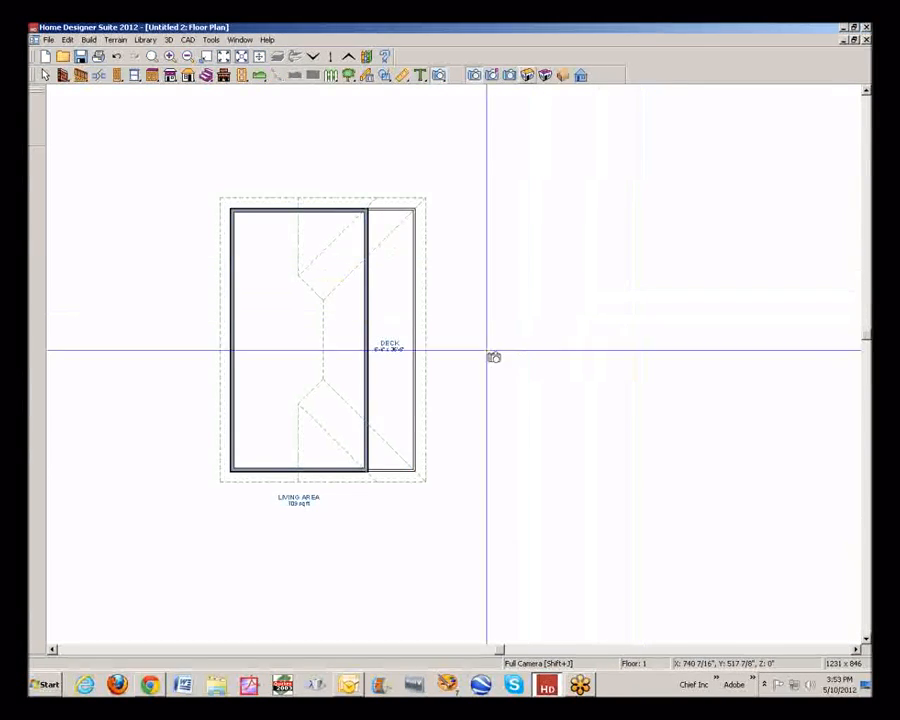
key("space")
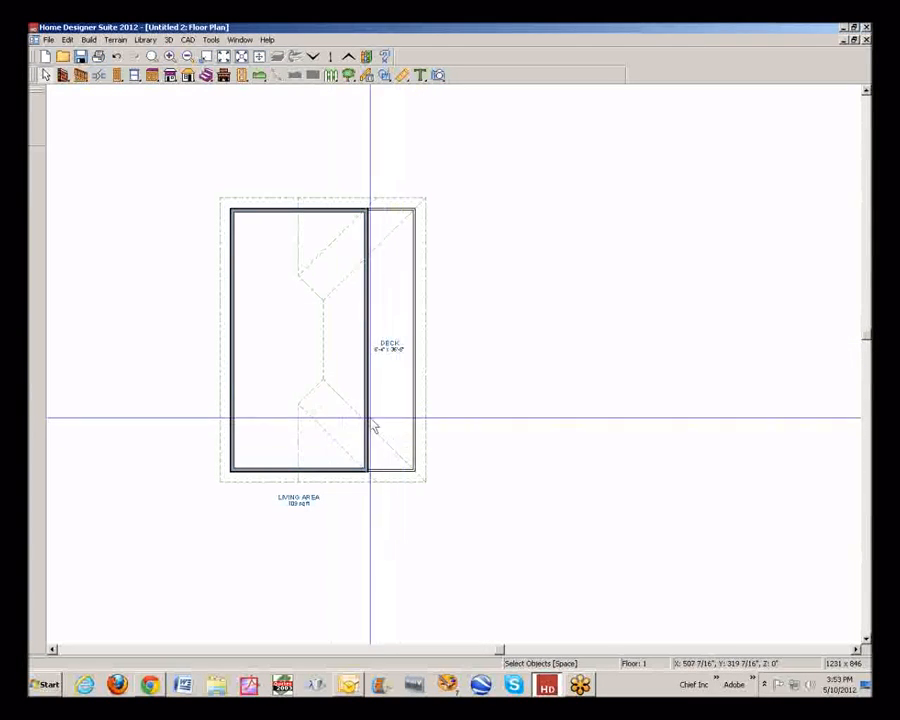
Examine the roof style examples in the Build Roof settings and leave the settings unaltered
left_click(188, 75)
left_click(472, 77)
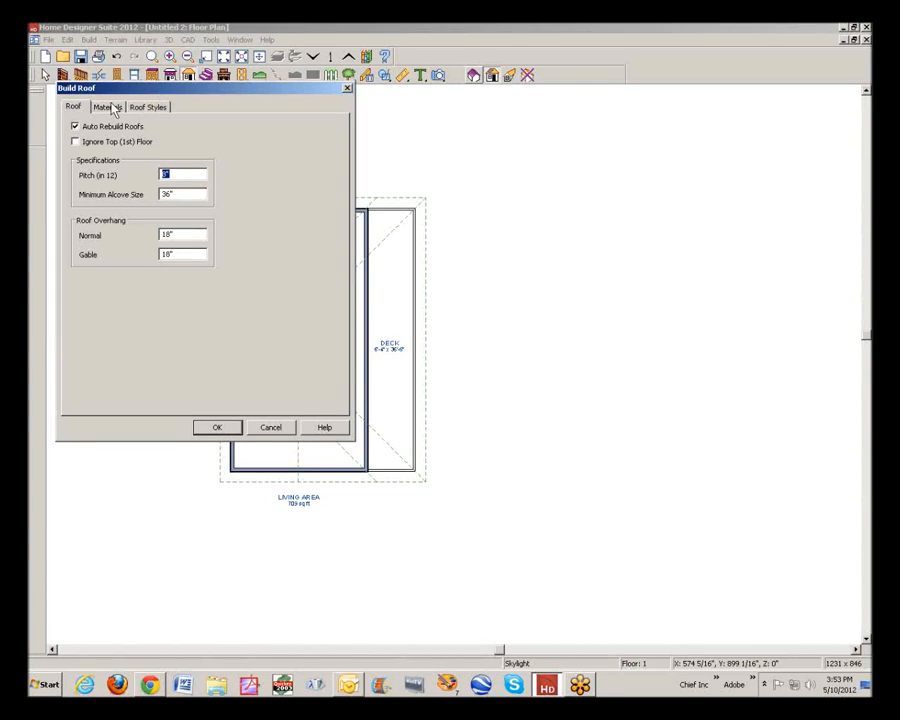
left_click(153, 110)
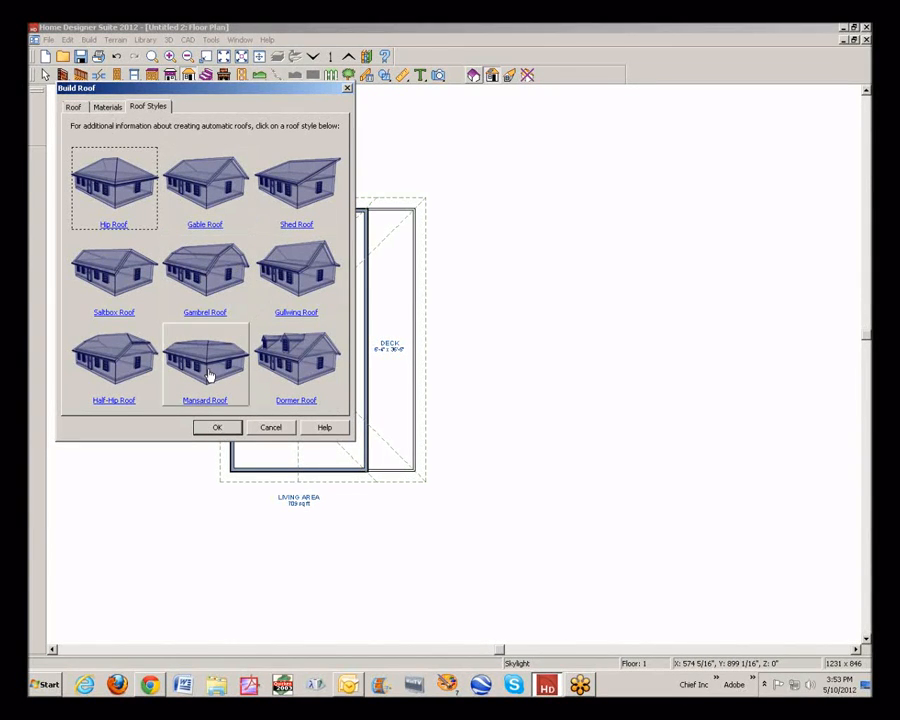
left_click(218, 428)
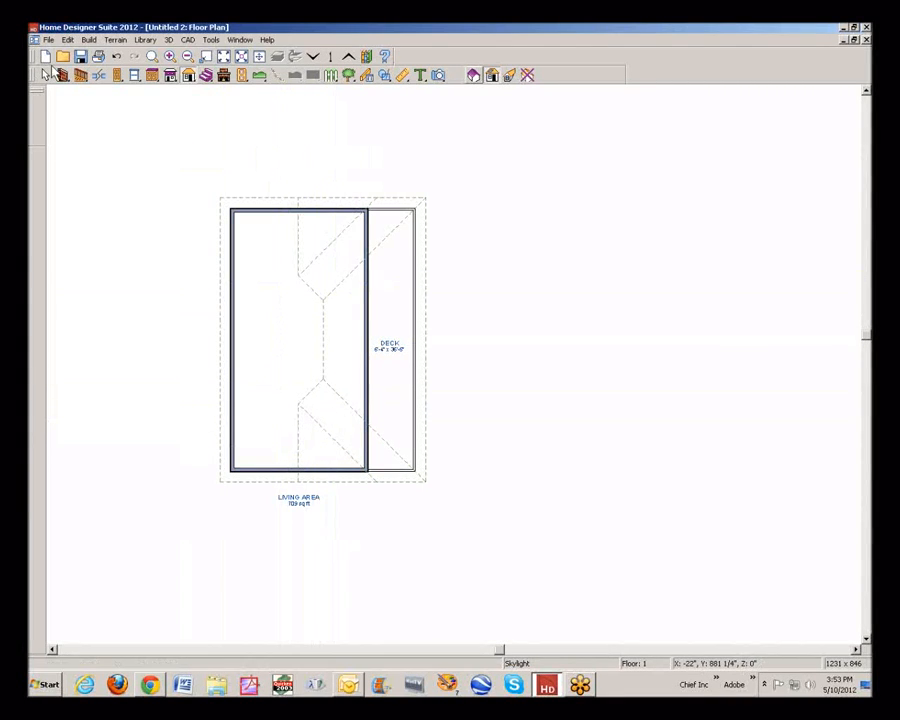
left_click(46, 75)
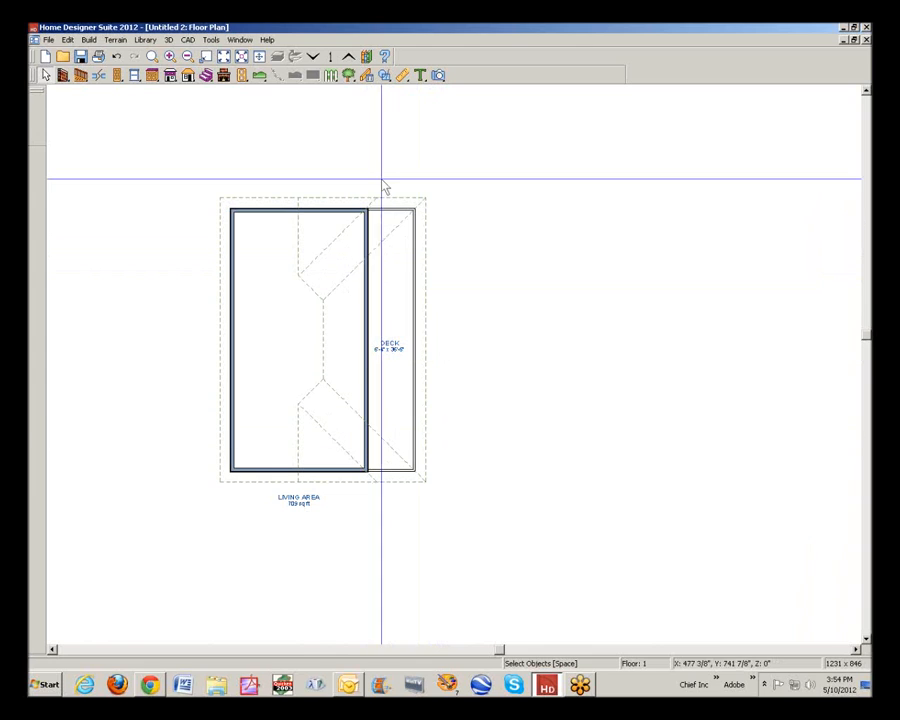
Create a perspective full overview of the house, tile it beside the floor plan, and orbit it to show the deck side
left_click(439, 79)
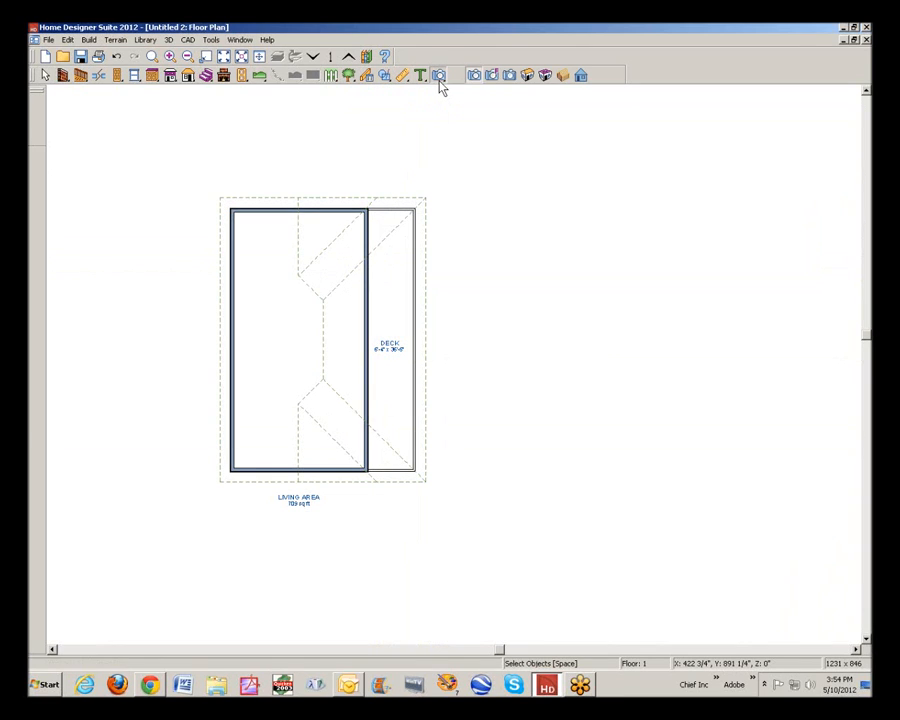
left_click(528, 76)
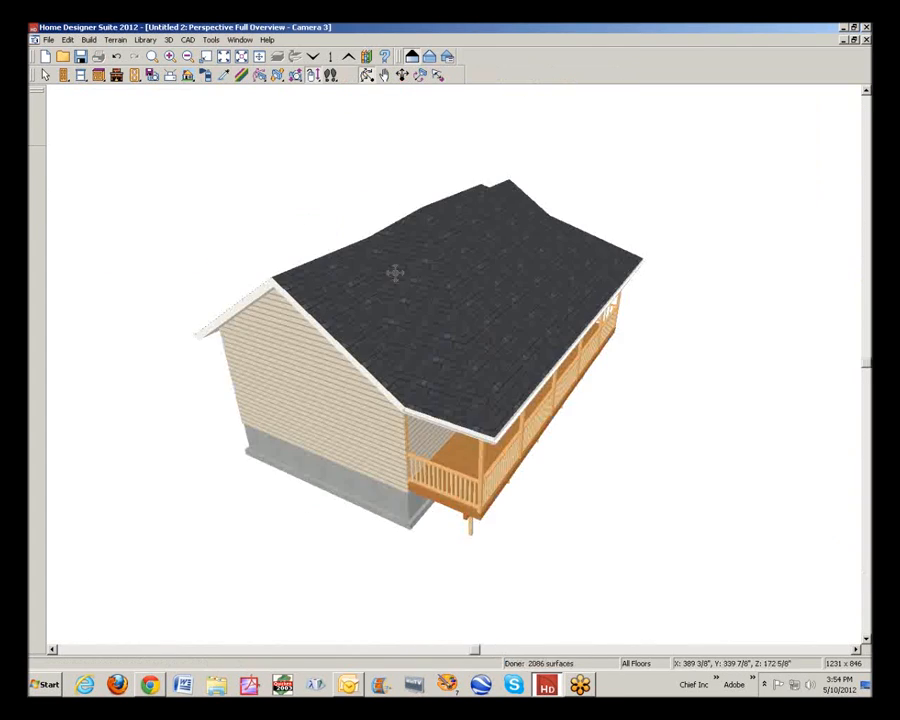
left_click_drag(379, 248, 418, 241)
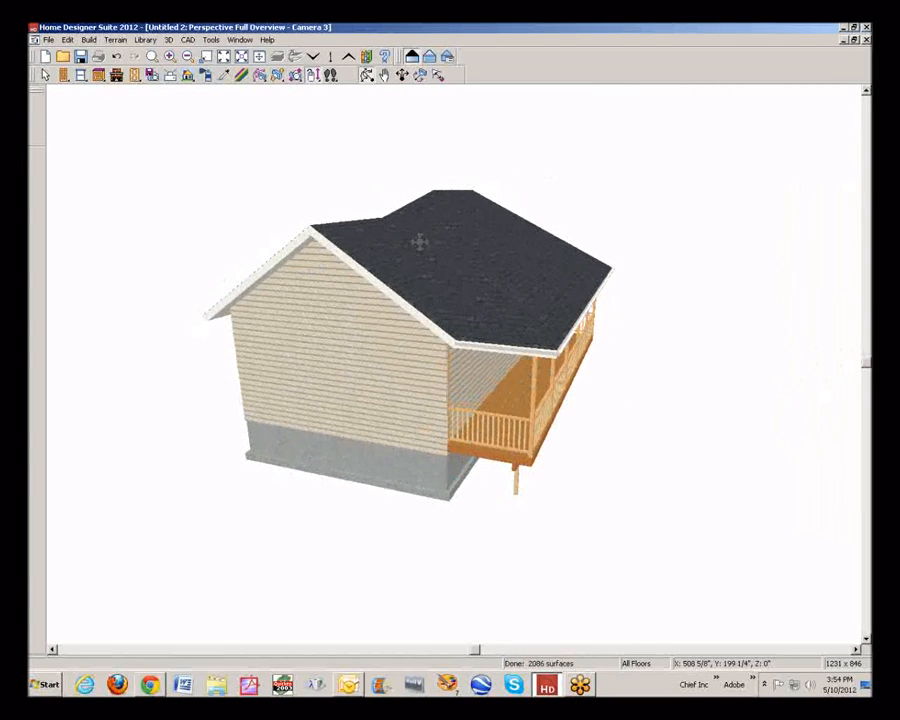
left_click(854, 40)
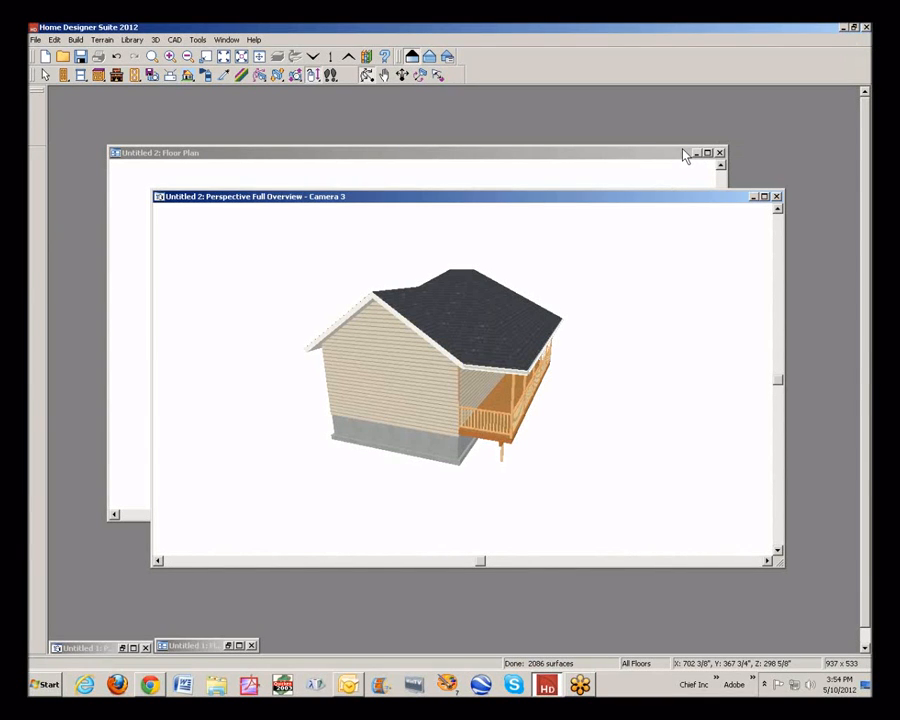
key("shift+F3")
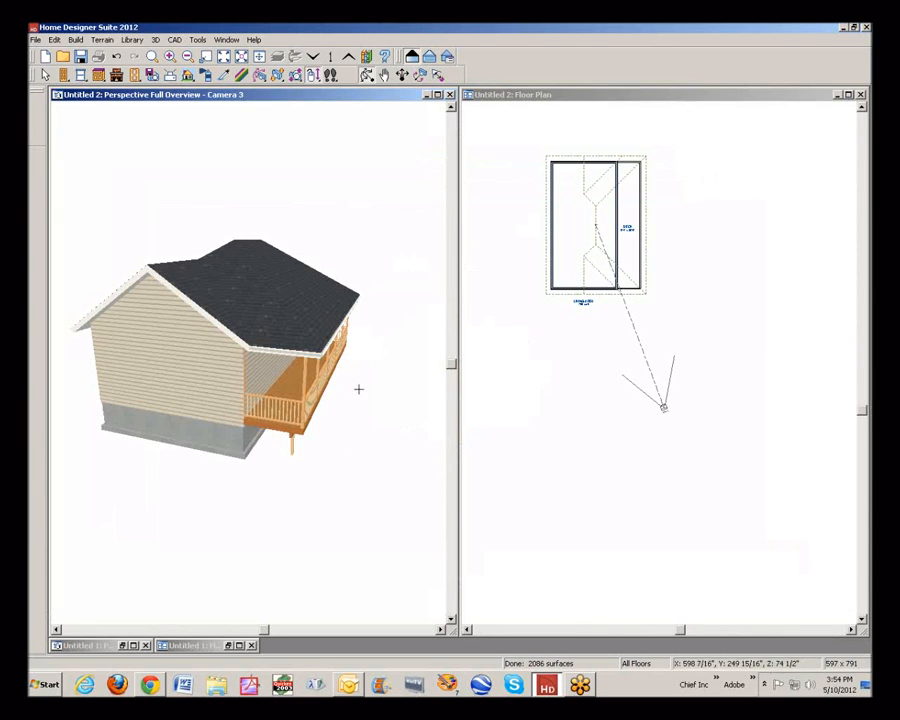
left_click_drag(358, 388, 287, 440)
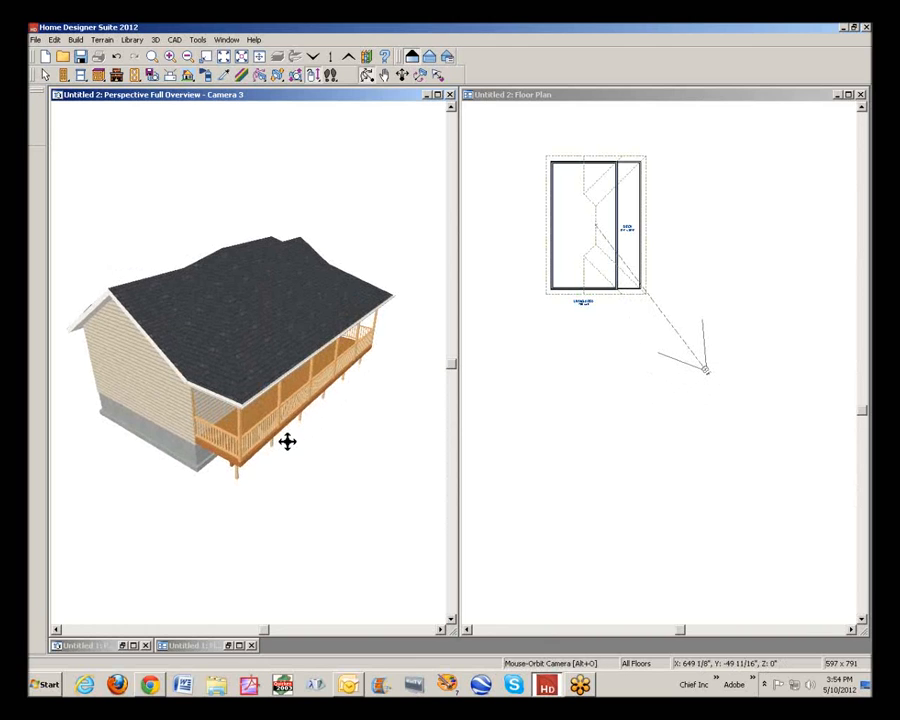
Make the deck's lower short railing a Full Gable Wall in the floor plan
left_click(646, 99)
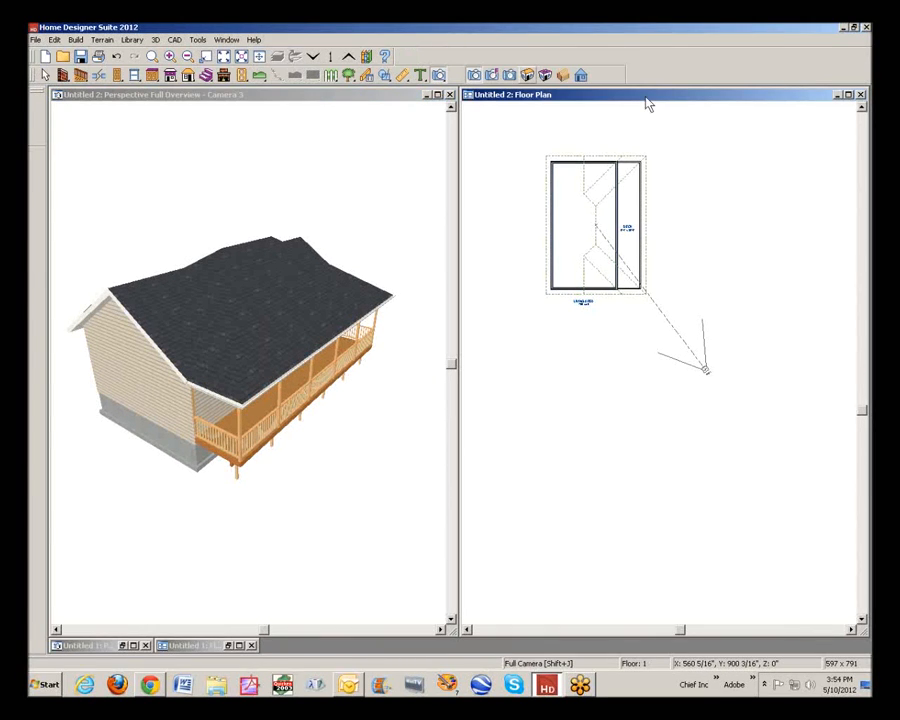
left_click(152, 56)
left_click_drag(532, 147, 693, 295)
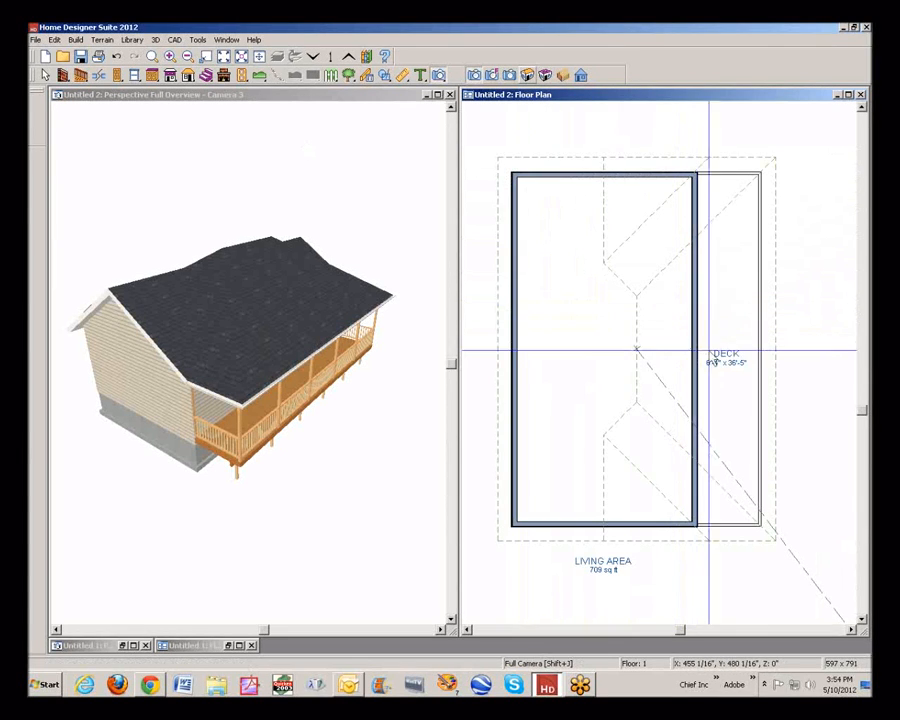
key("space")
left_click(745, 525)
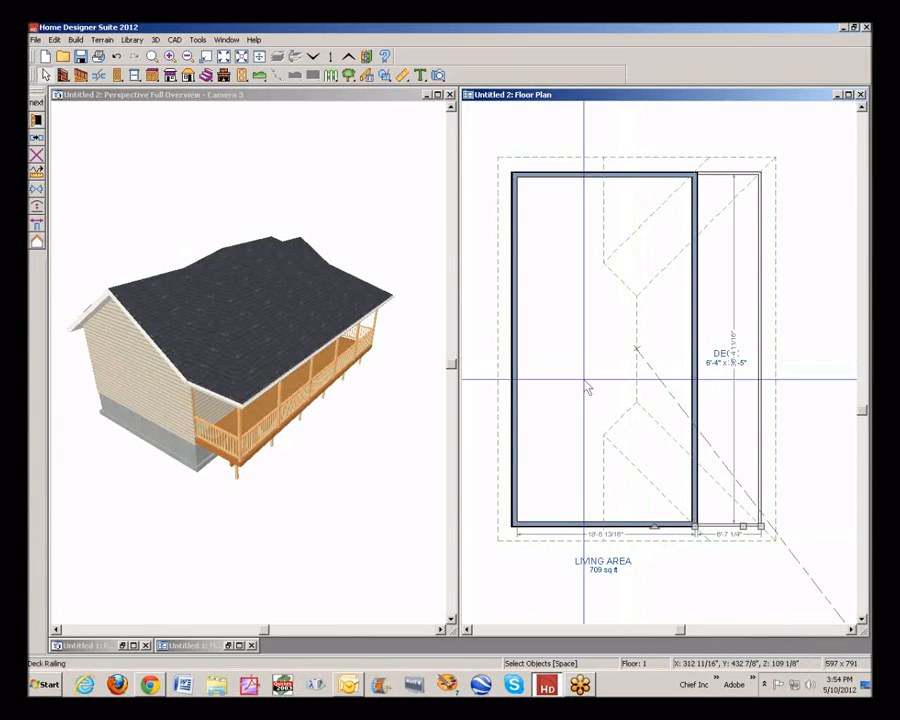
left_click(38, 120)
left_click(521, 124)
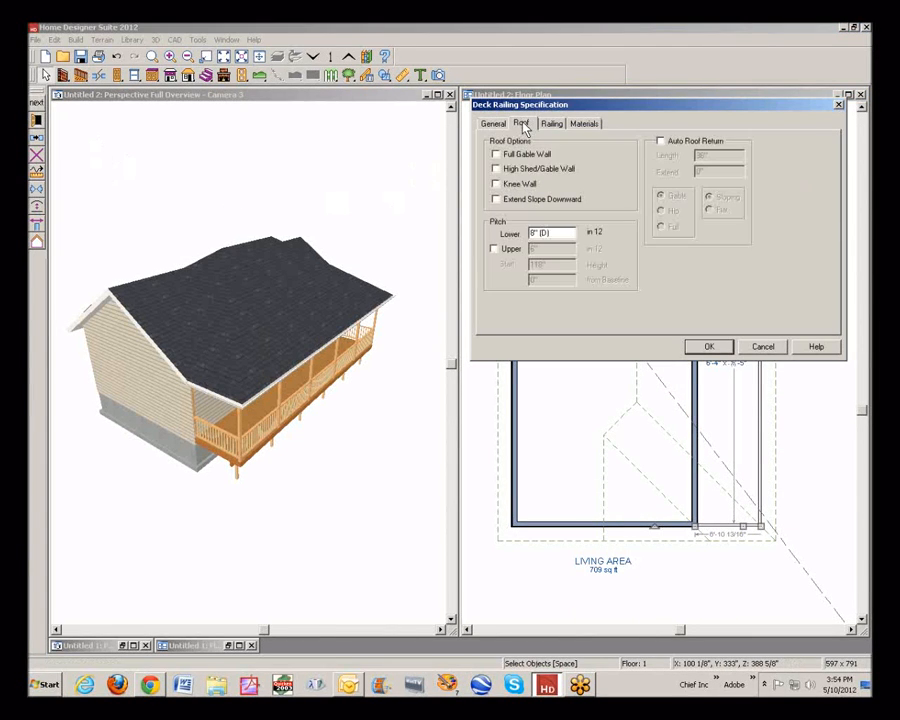
left_click(496, 154)
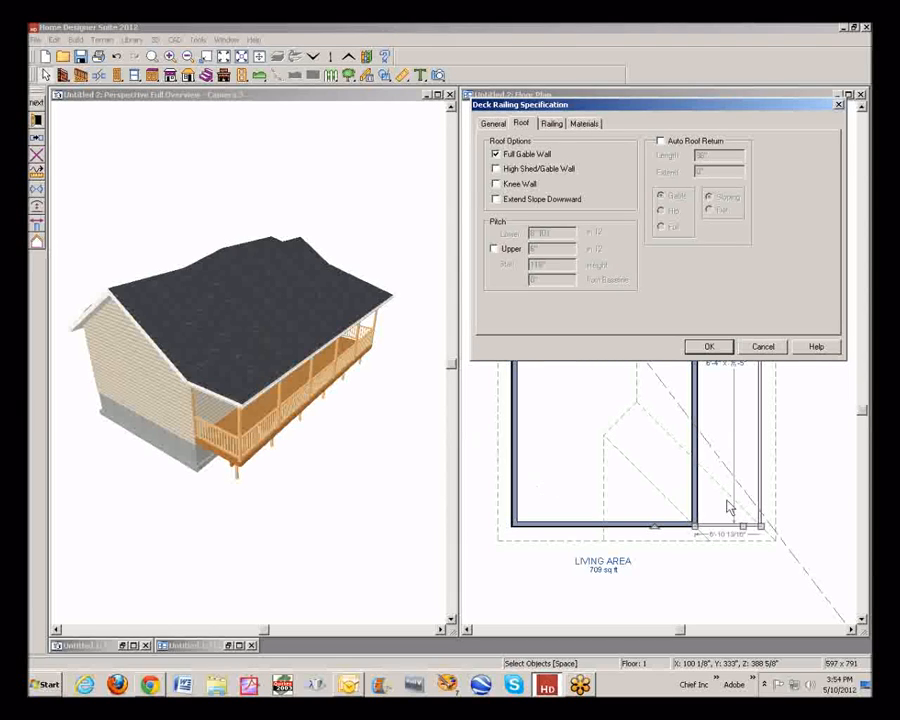
left_click(726, 348)
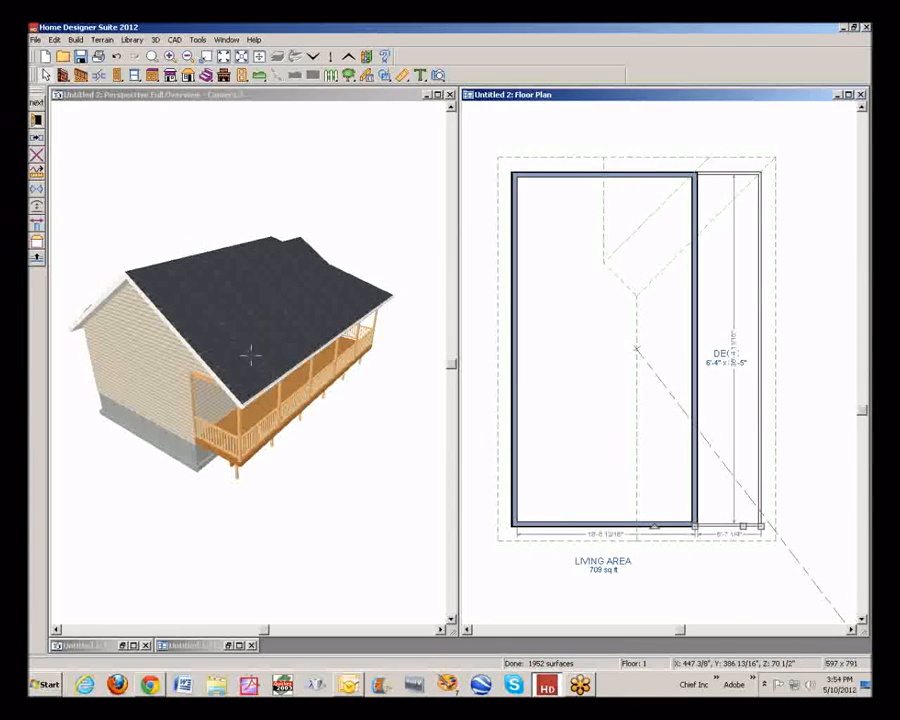
Make the deck's upper short railing a Full Gable Wall
left_click(728, 173)
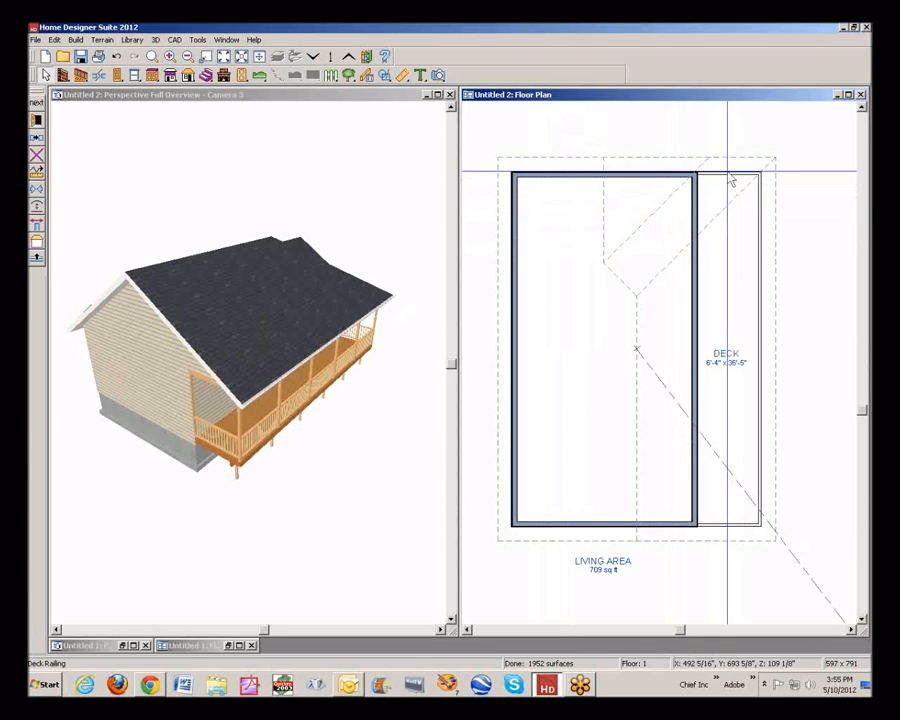
left_click(35, 120)
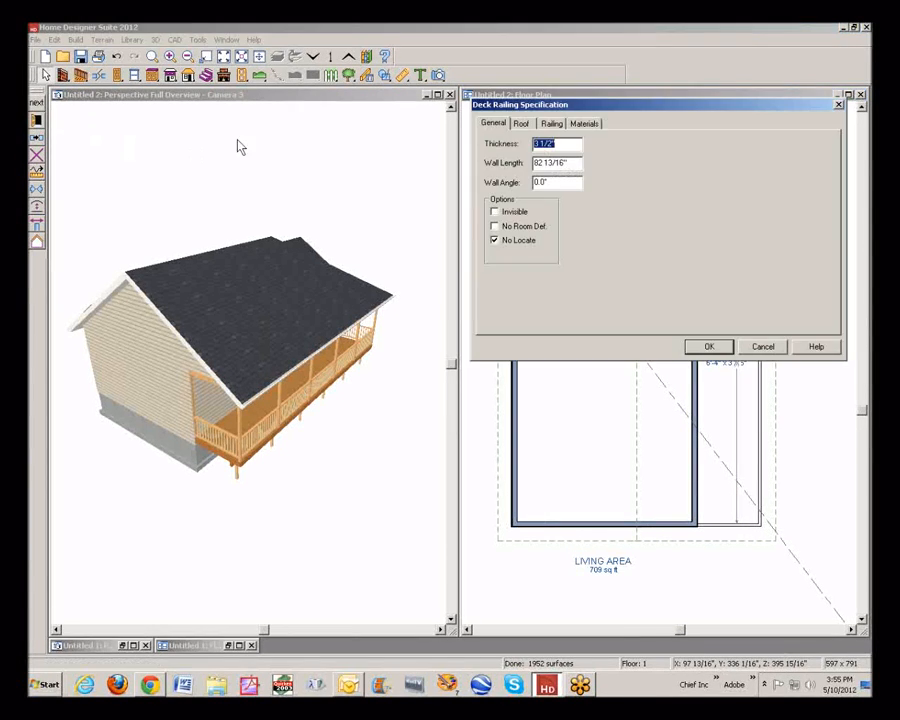
left_click(521, 124)
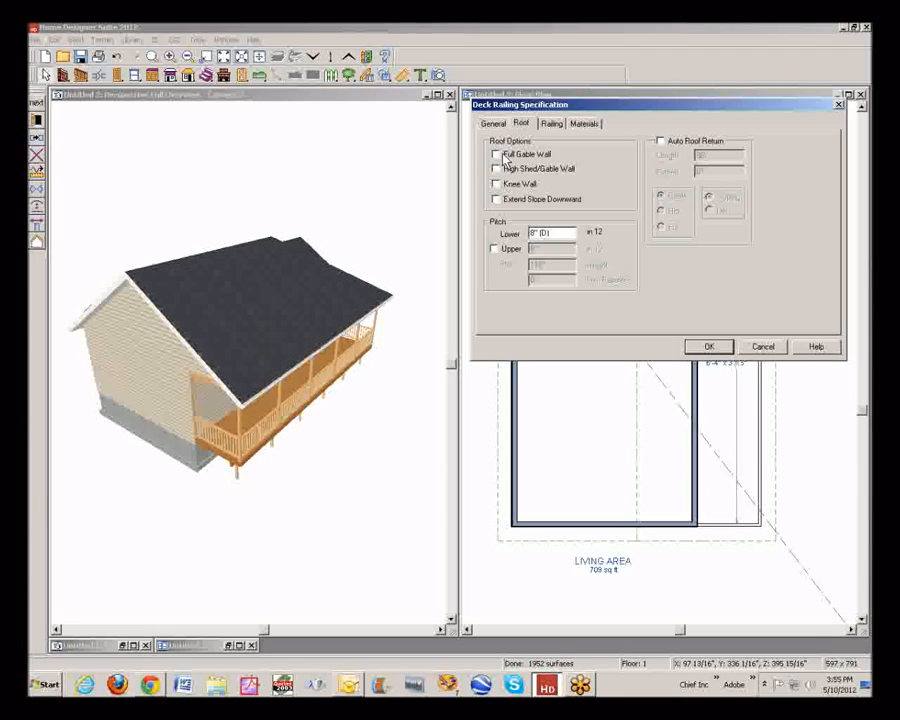
left_click(495, 154)
left_click(710, 347)
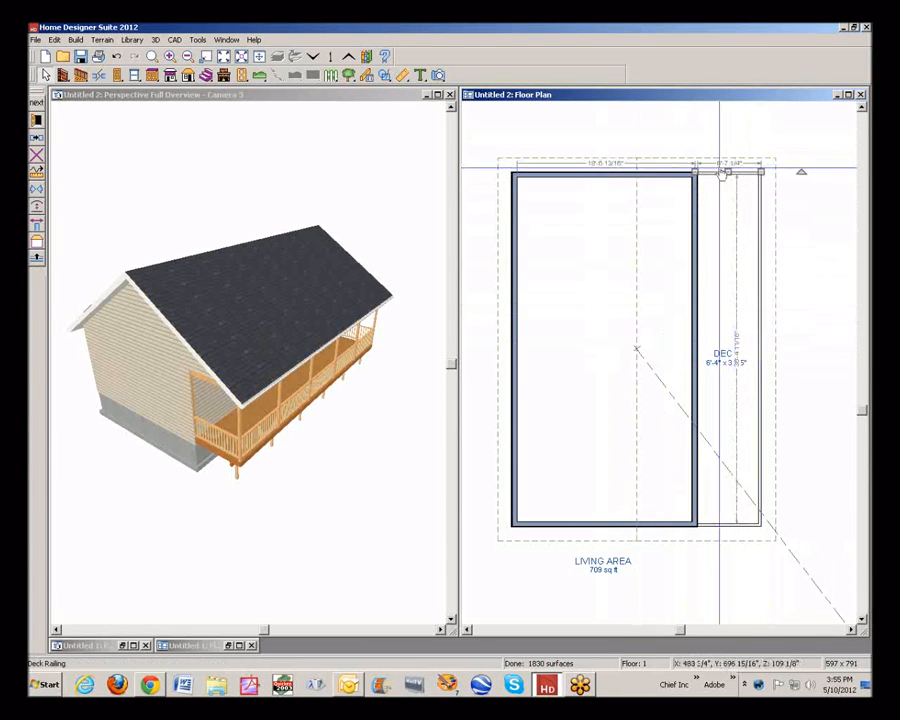
Give the deck's long railing a two-pitch roof: lower pitch 3 in 12, upper pitch 8 in 12 starting 6'7" from the baseline
left_click(760, 293)
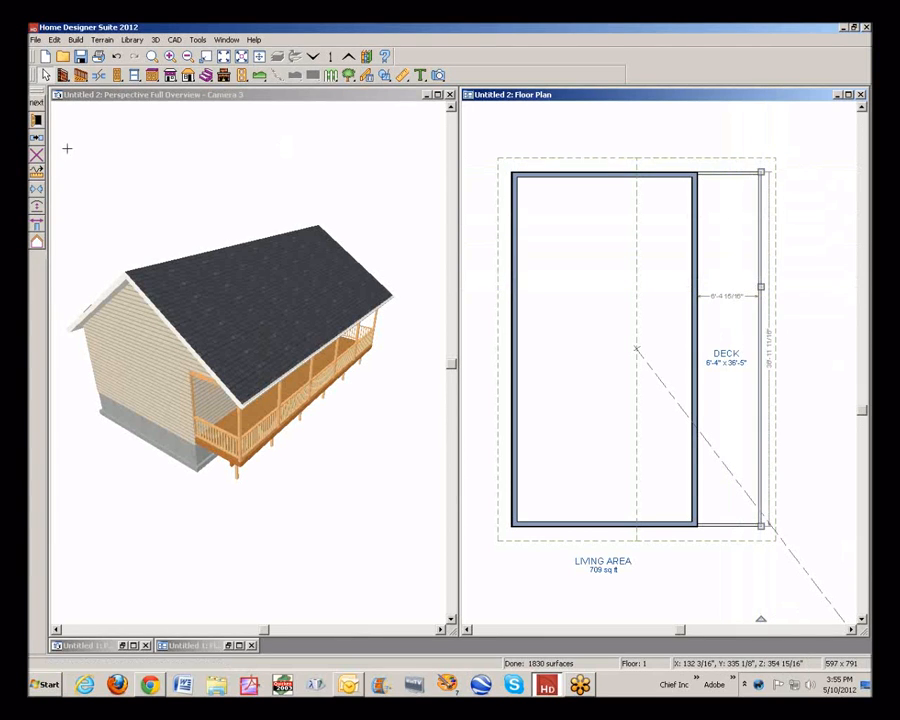
left_click(41, 122)
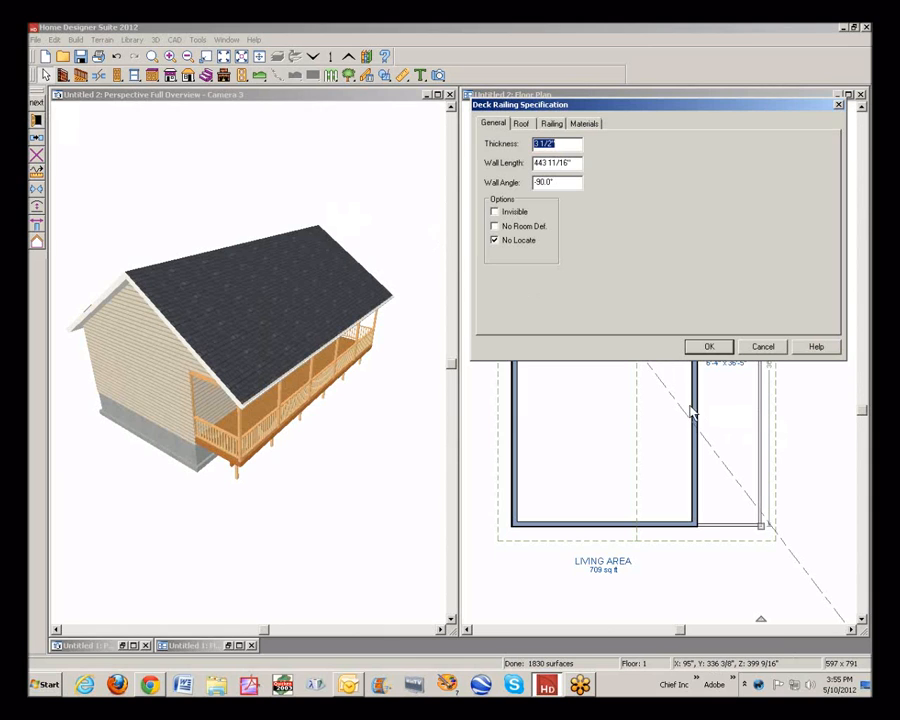
left_click(520, 124)
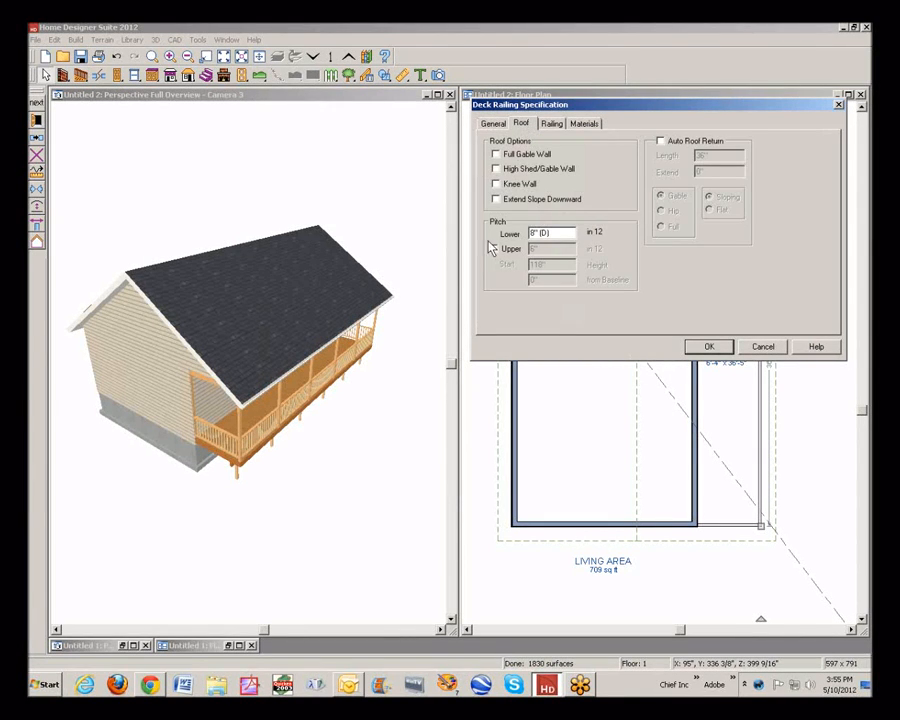
left_click_drag(549, 238, 476, 231)
type("3")
left_click(494, 249)
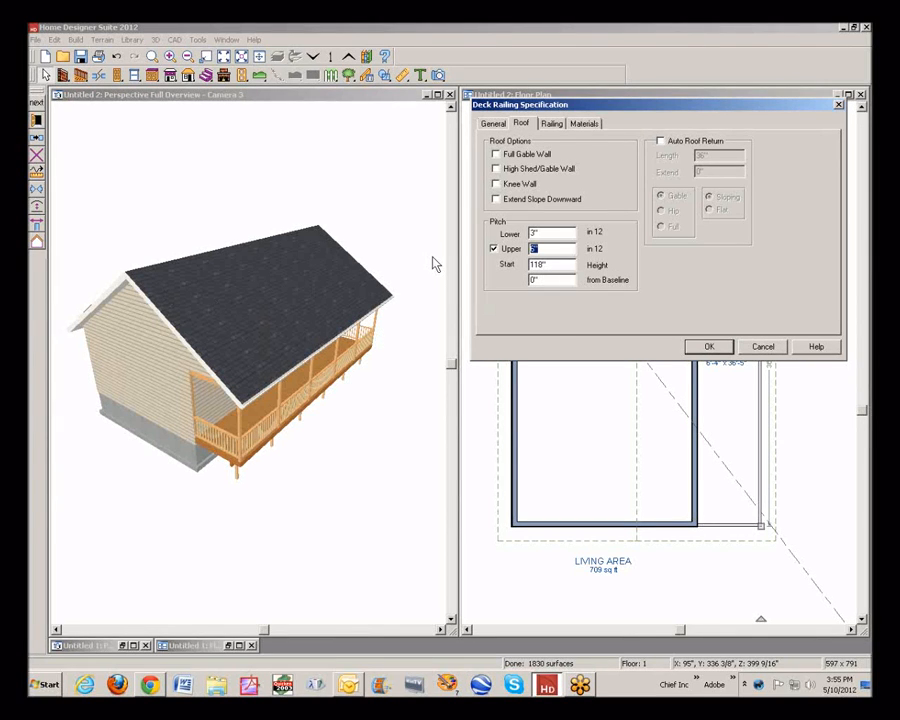
type("8")
left_click(538, 280)
type("6'7\"")
left_click(709, 347)
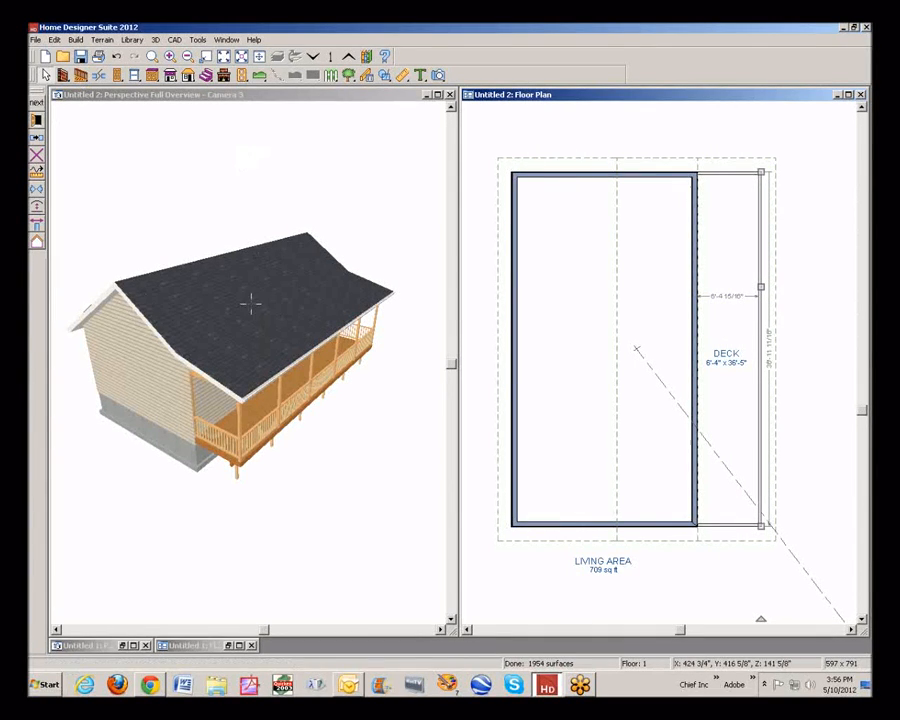
Orbit the full overview to examine the roof's pitch change from the gable end and the deck side
left_click(84, 97)
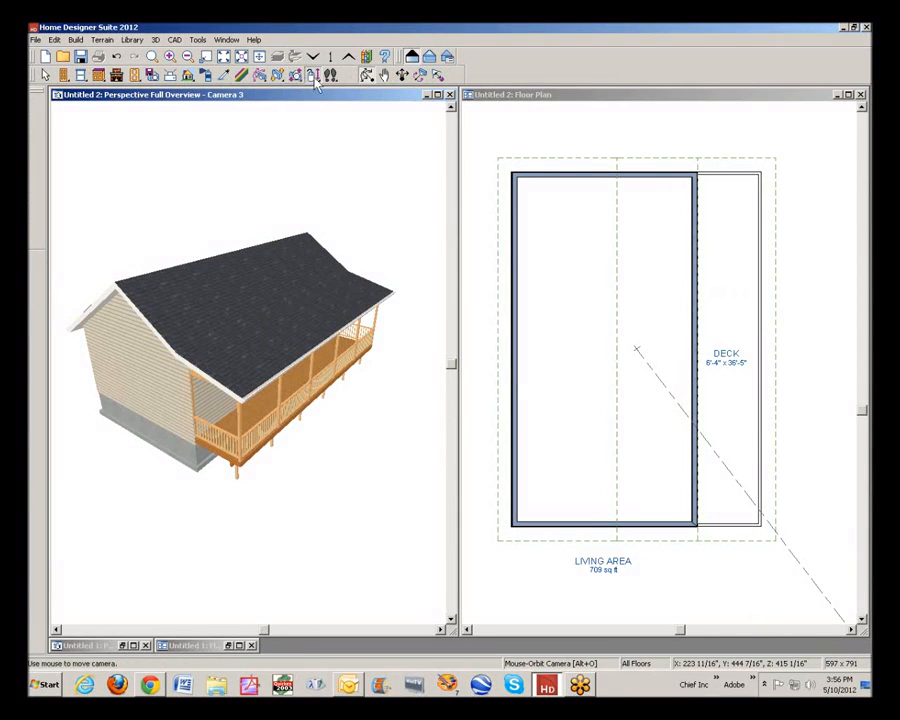
left_click_drag(221, 254, 291, 210)
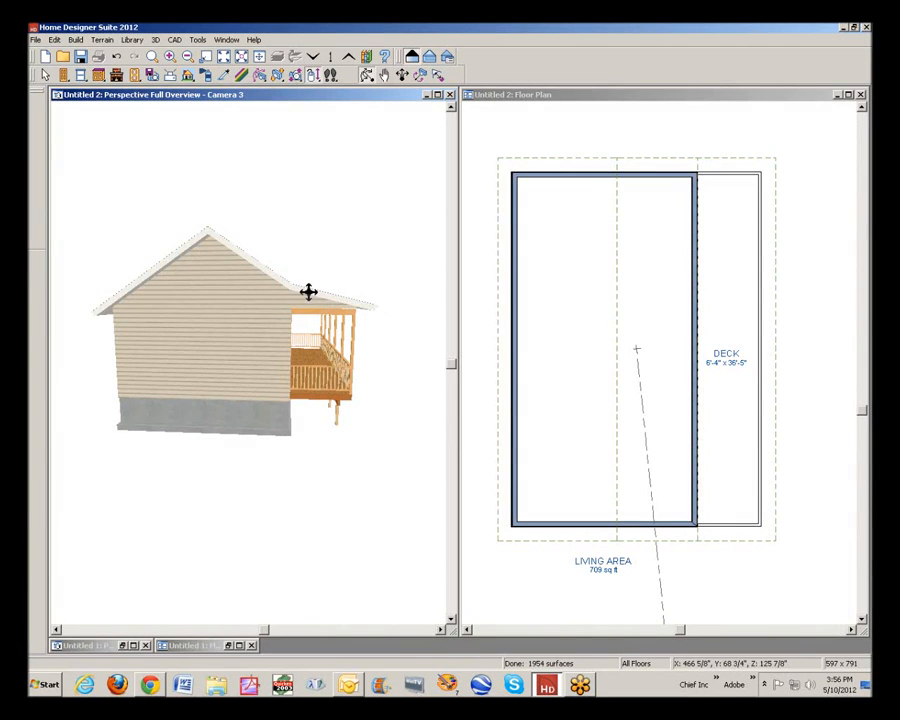
left_click_drag(318, 296, 422, 310)
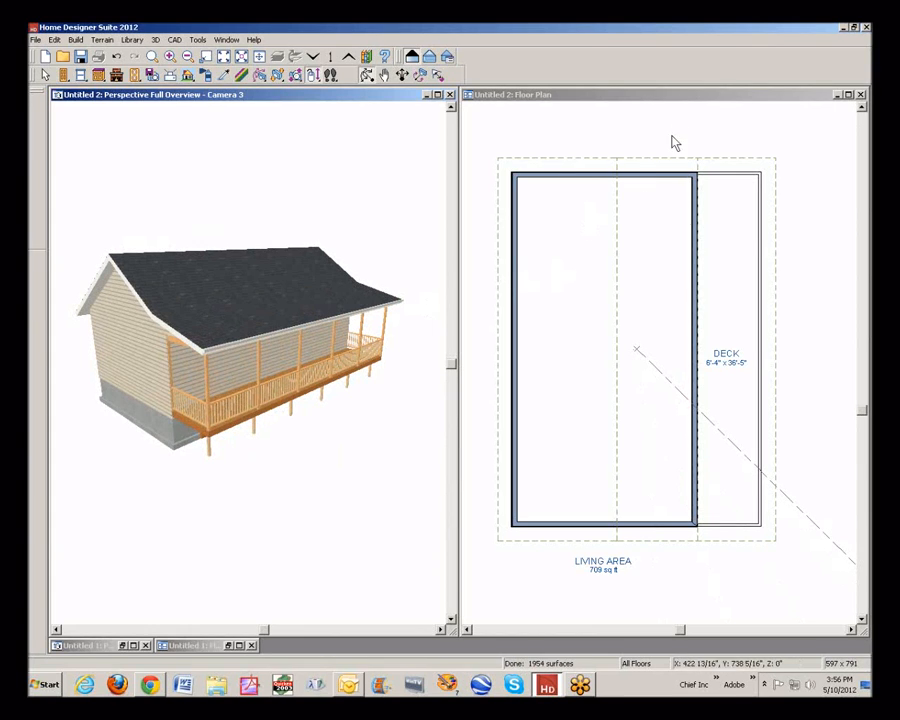
left_click(697, 98)
left_click(862, 109)
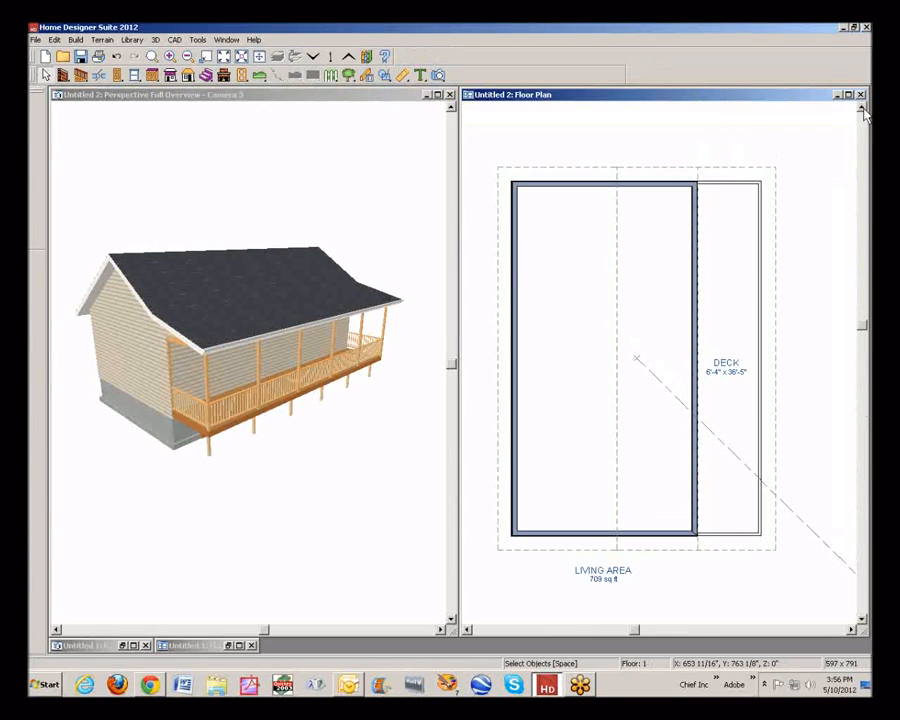
left_click(862, 109)
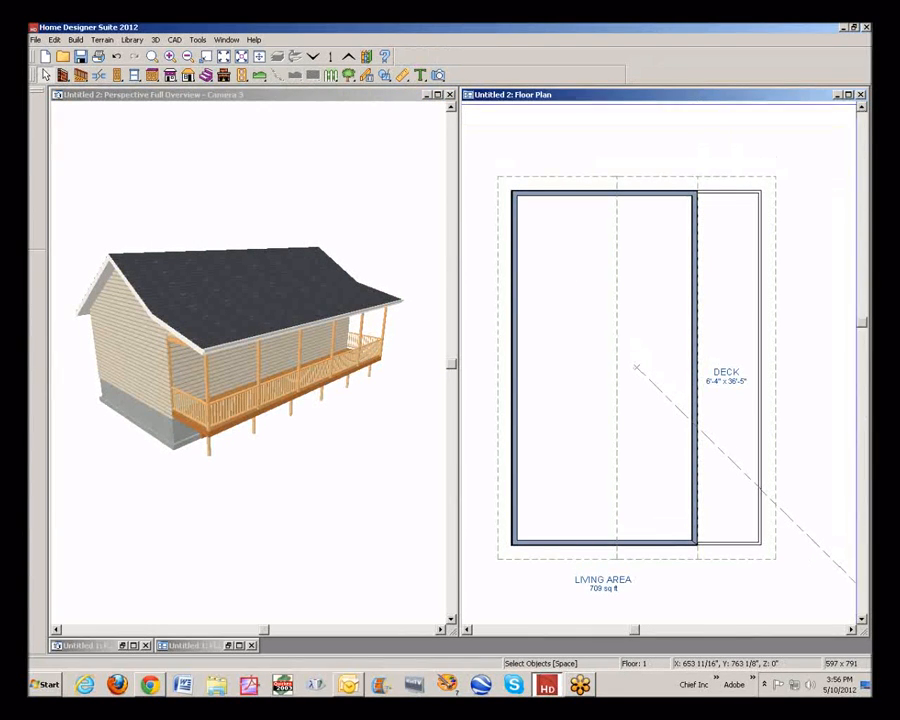
left_click(187, 57)
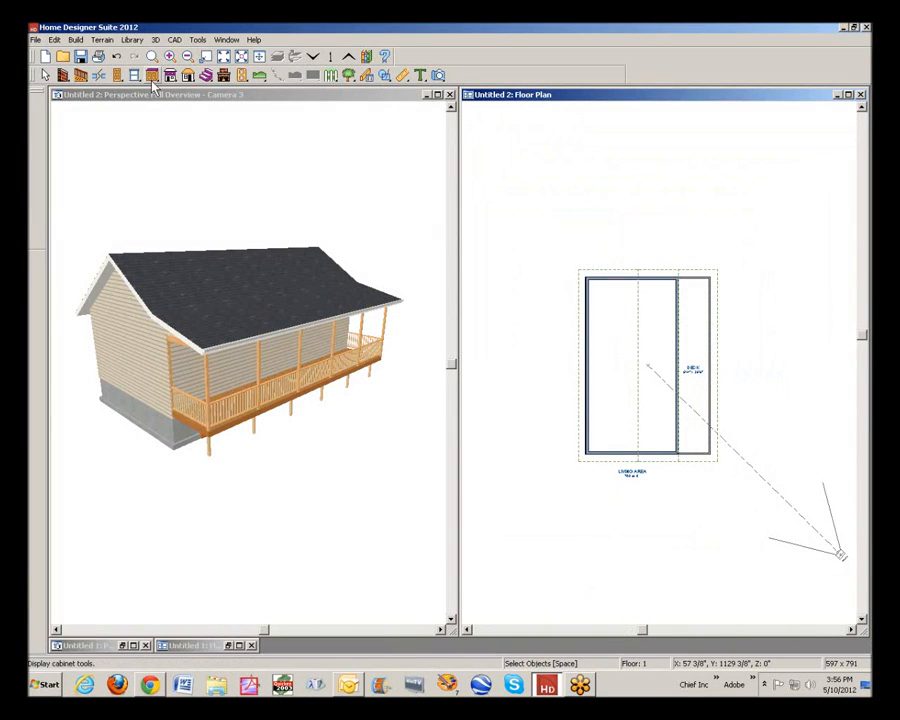
left_click(281, 267)
left_click_drag(281, 267, 298, 280)
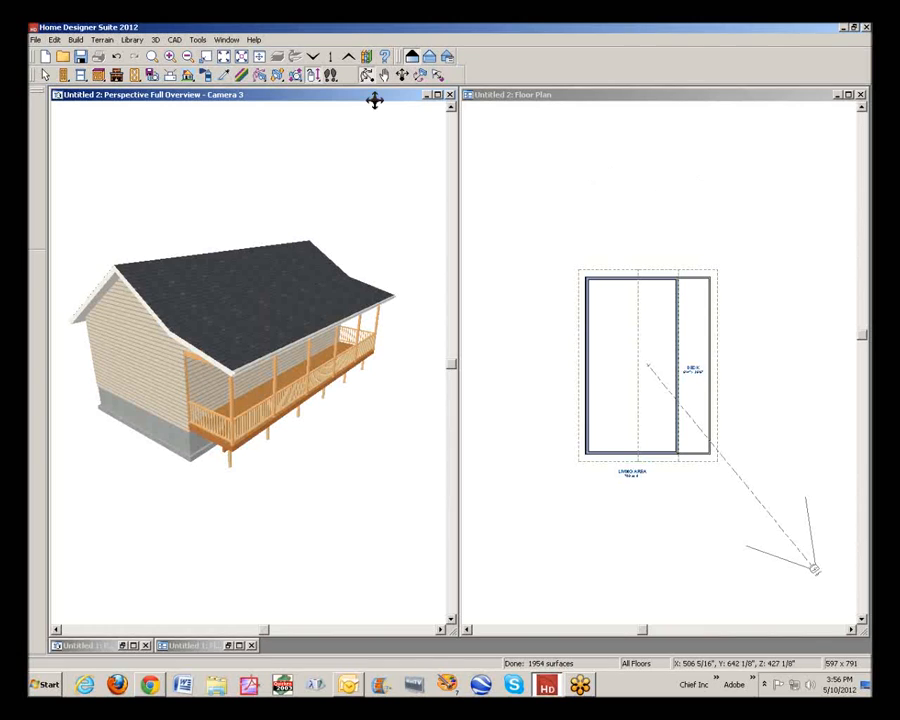
Extend the house's upper end wall in the floor plan outward past both the left house wall and the deck's outer railing
left_click(549, 95)
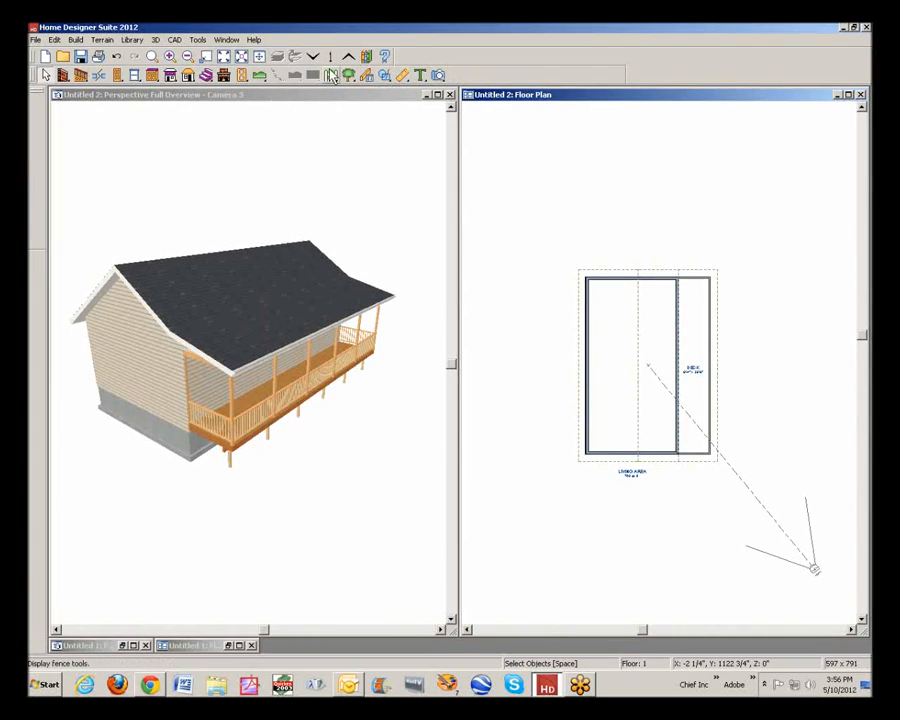
left_click(152, 56)
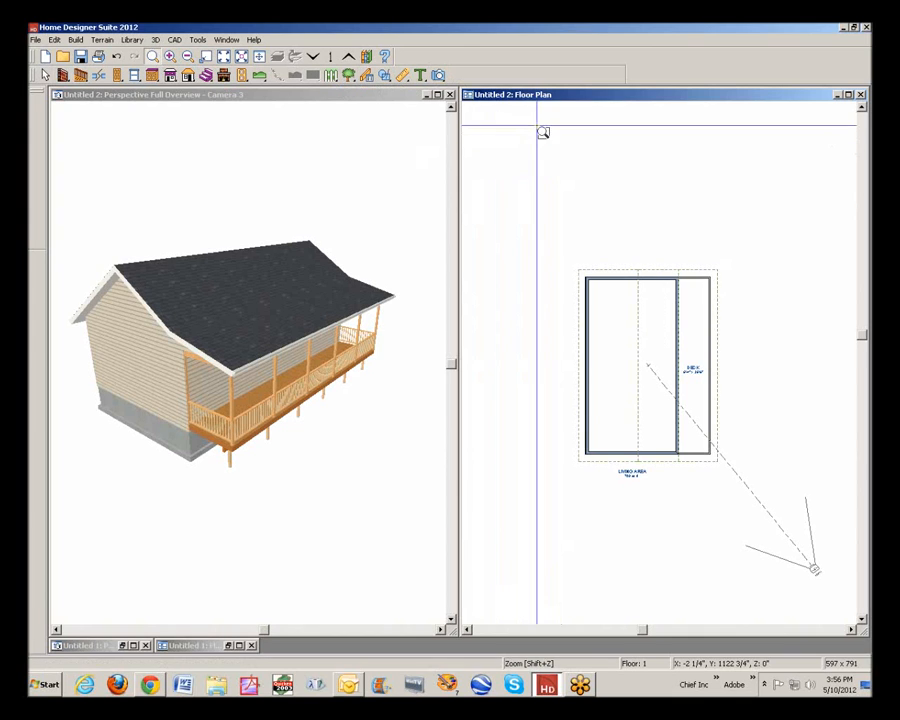
left_click_drag(500, 126, 848, 370)
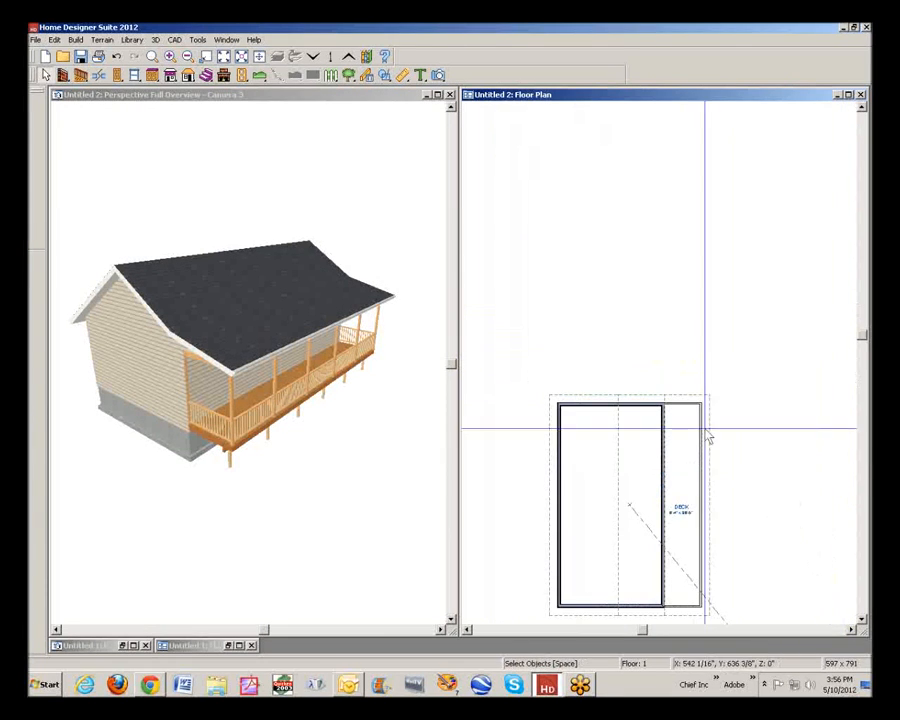
scroll(608, 405, "up", 2)
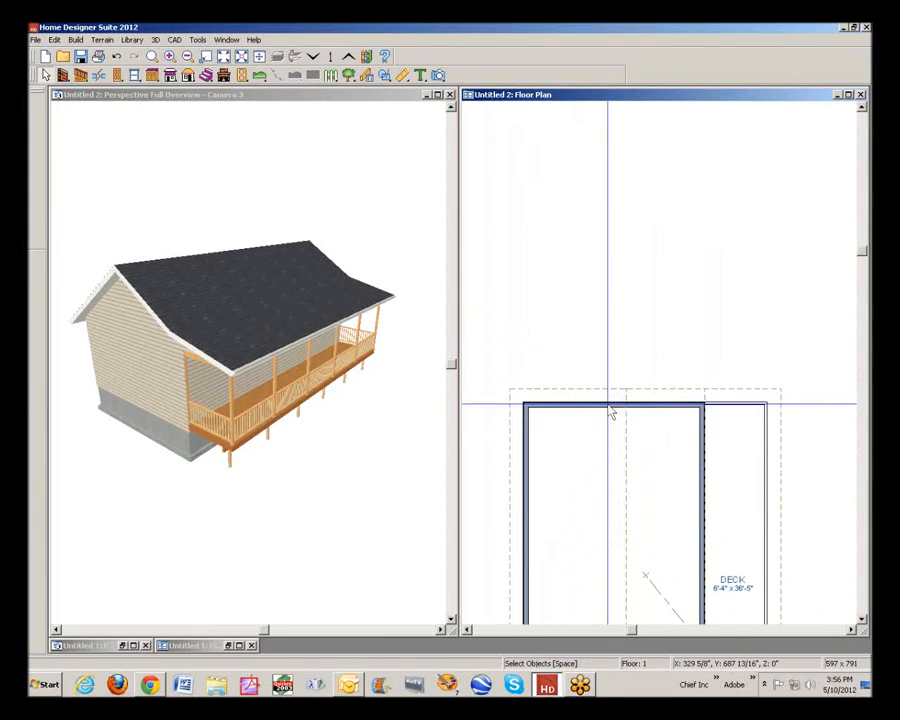
left_click(601, 409)
scroll(603, 413, "down", 2)
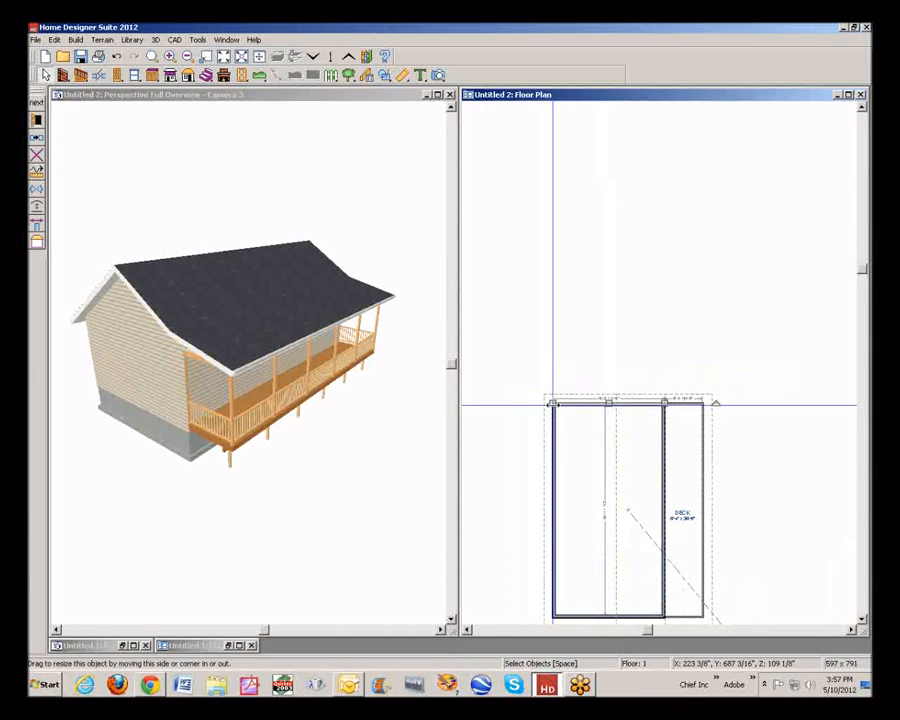
left_click_drag(553, 403, 494, 403)
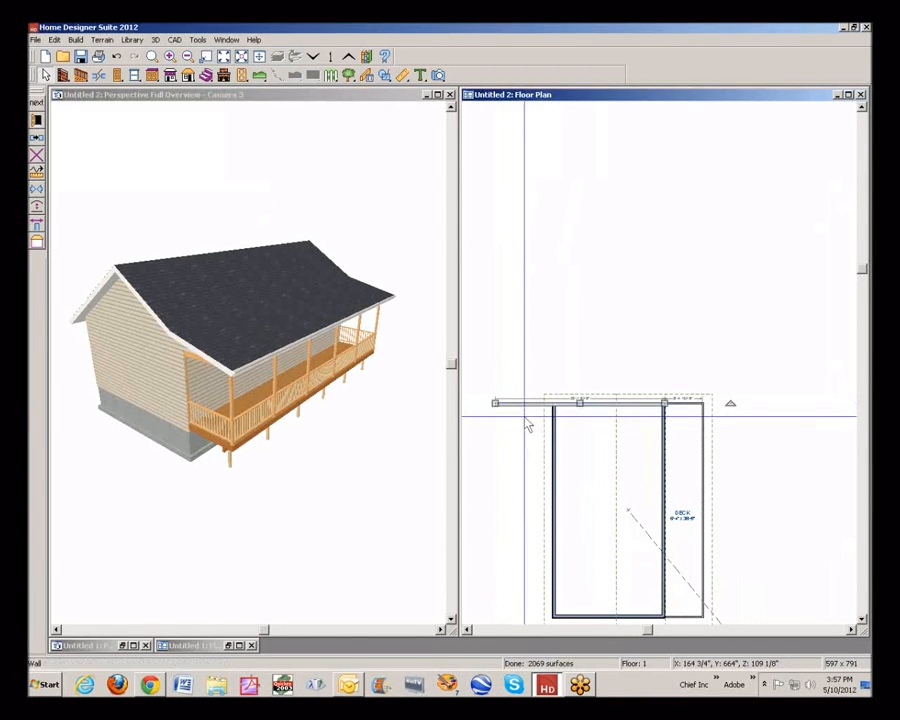
left_click_drag(665, 403, 713, 401)
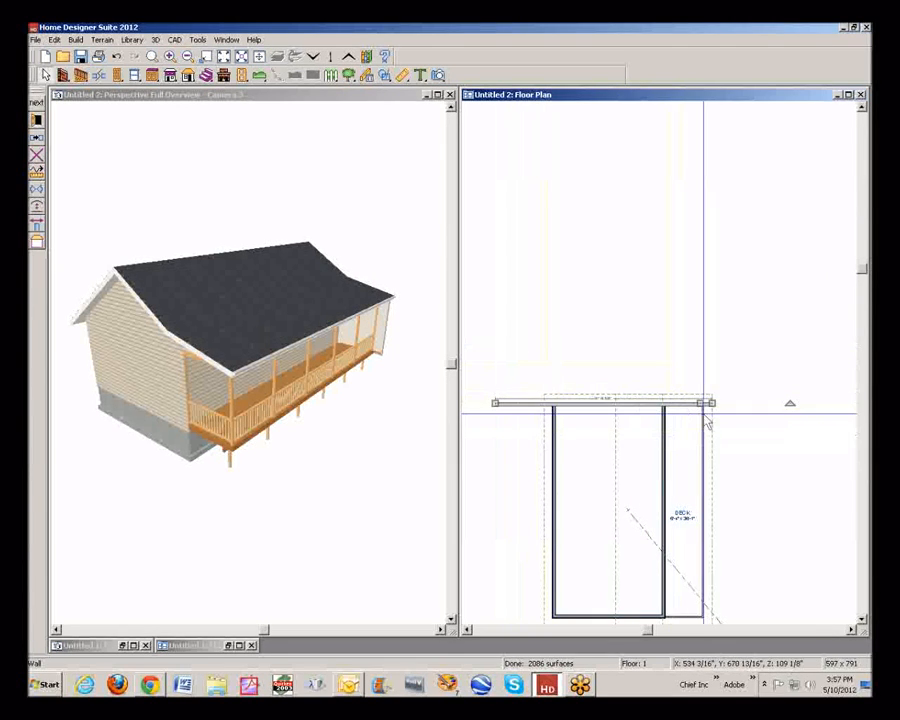
left_click(568, 373)
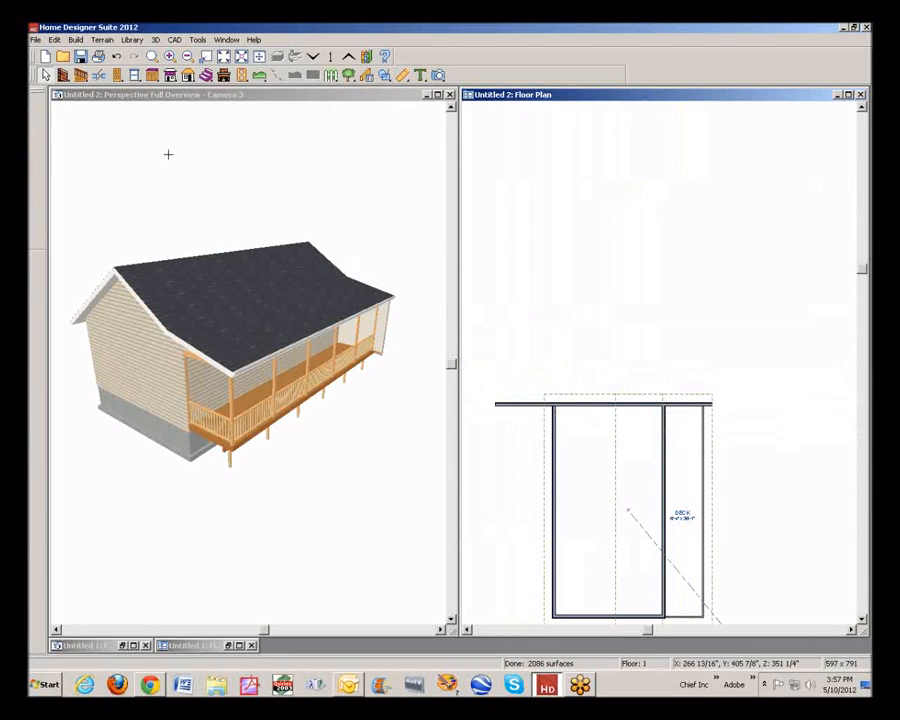
Draw straight exterior walls from the extended wall to enclose a rectangular addition about 457 inches wide above the house
left_click(62, 75)
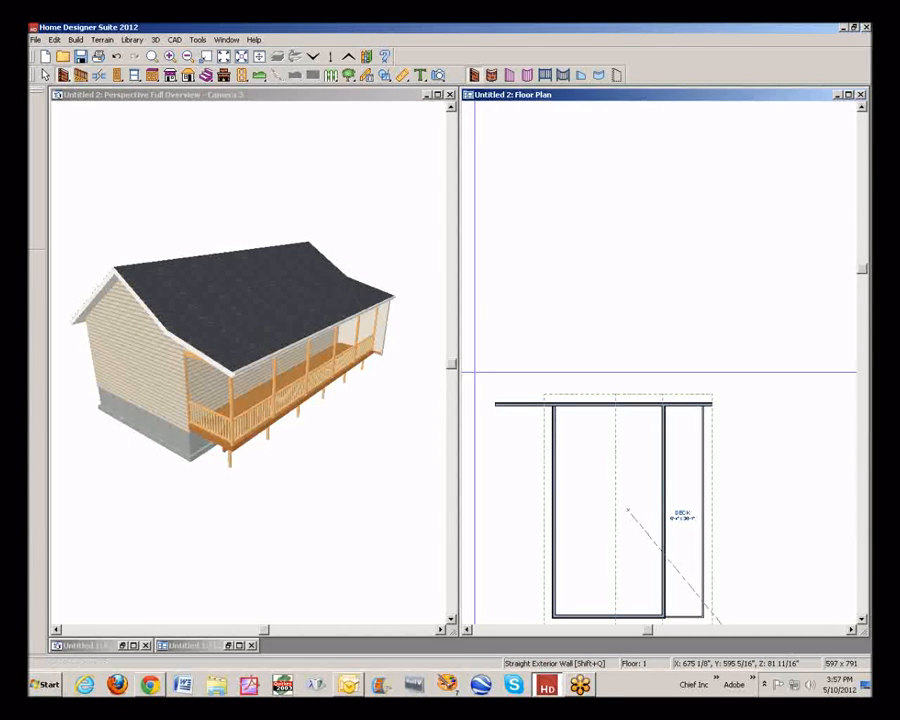
mouse_move(498, 404)
left_mouse_down()
mouse_move(496, 252)
mouse_move(662, 250)
mouse_move(697, 238)
mouse_move(709, 247)
mouse_move(710, 404)
left_mouse_up()
key("space")
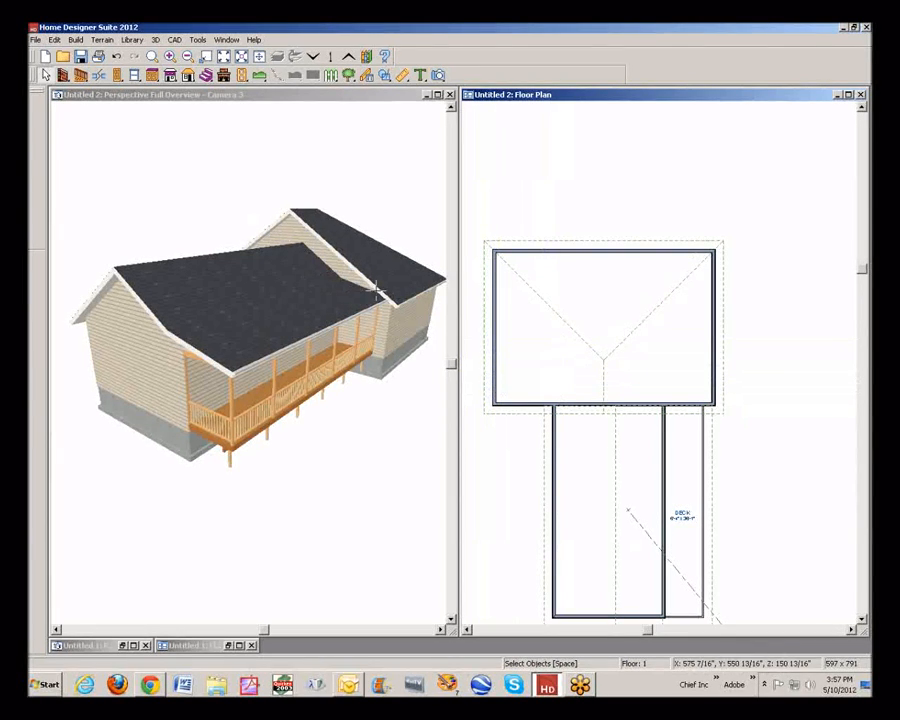
Check the roof options of the wall shared by the addition and the original house
left_click(581, 408)
double_click(581, 408)
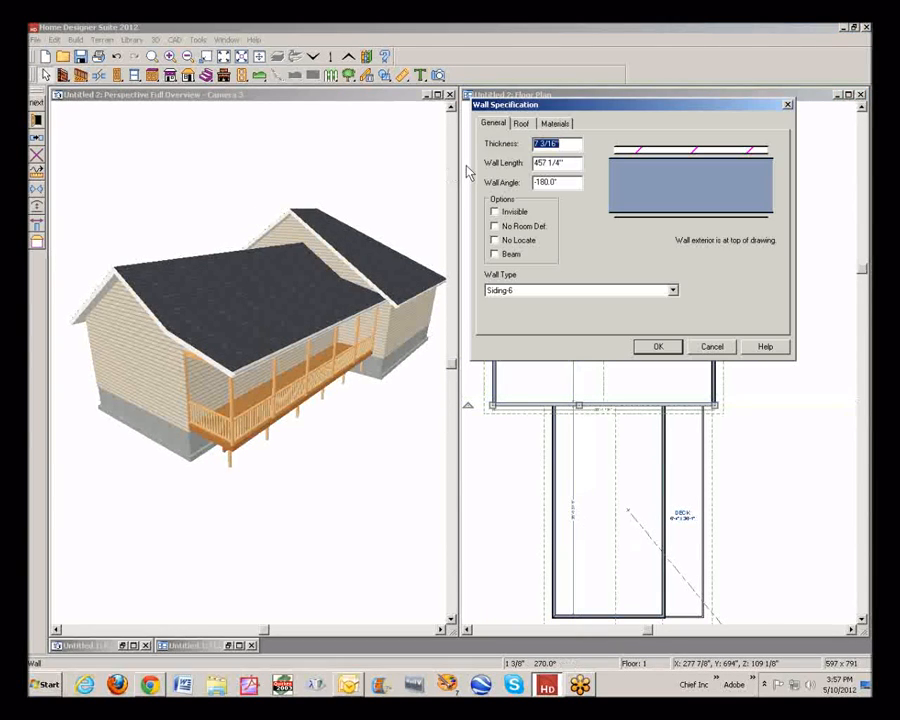
left_click(521, 124)
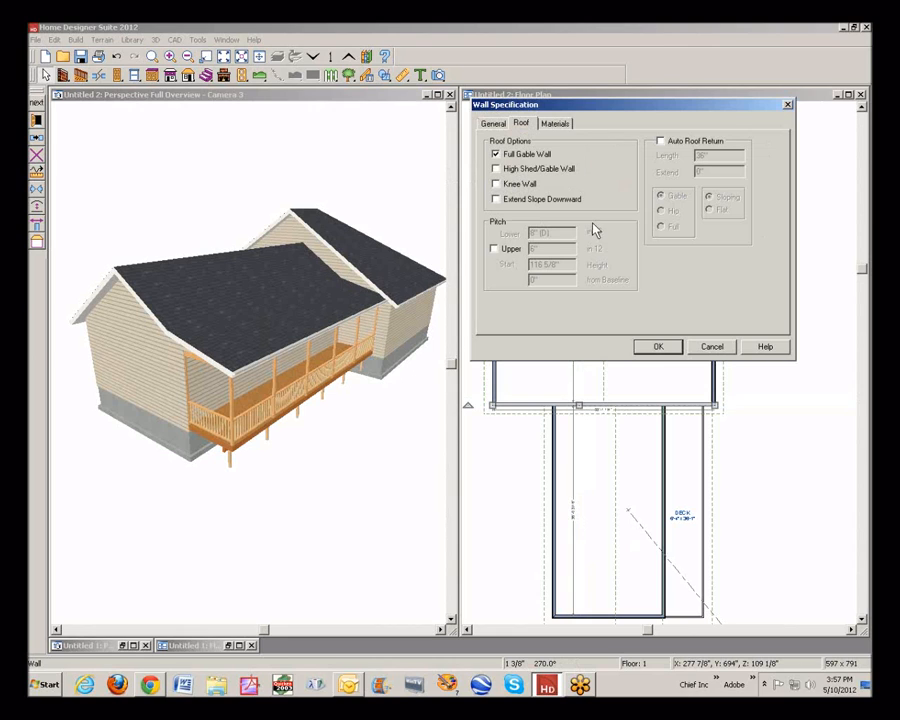
left_click(670, 346)
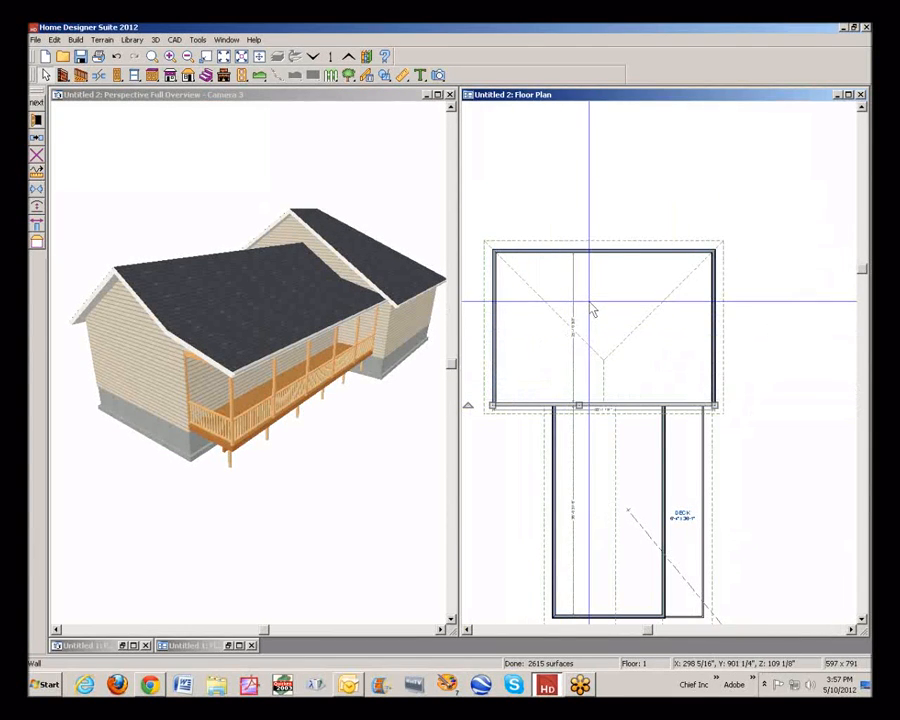
Make the addition's upper wall a Full Gable Wall
left_click(600, 249)
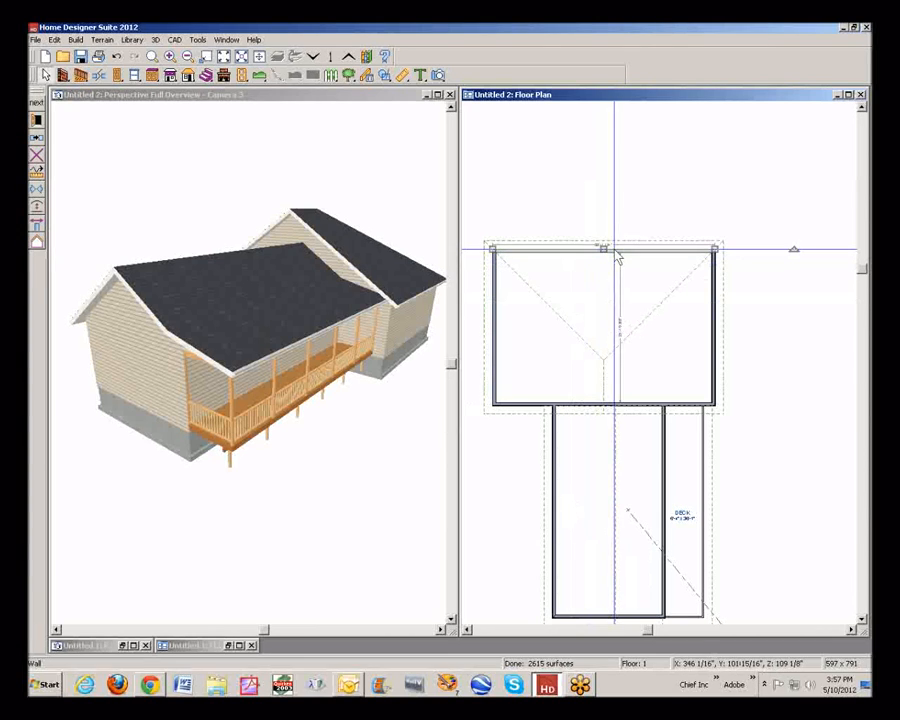
left_click(38, 119)
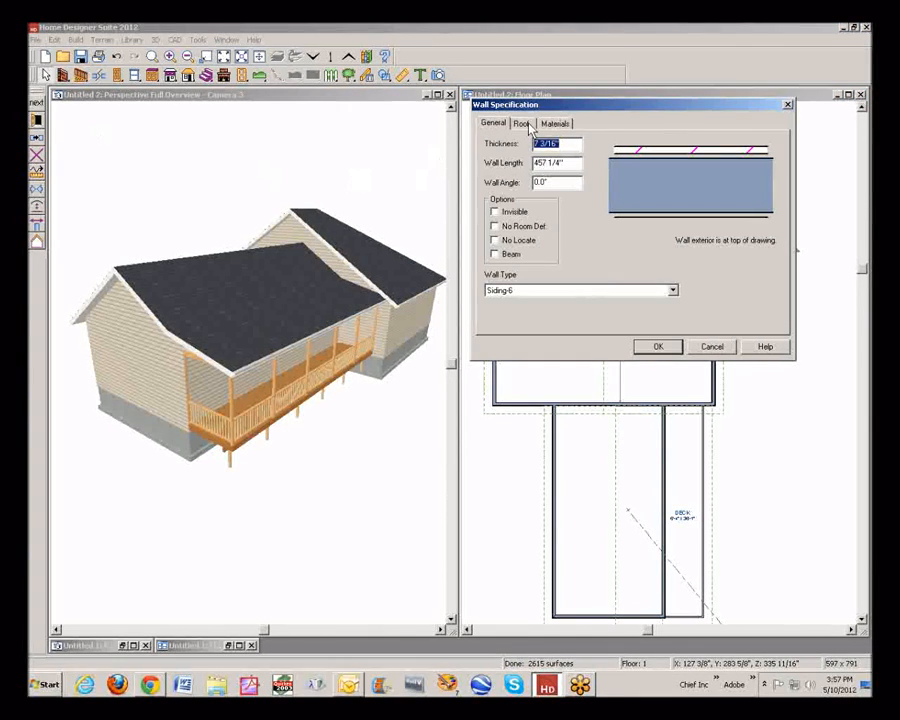
left_click(522, 123)
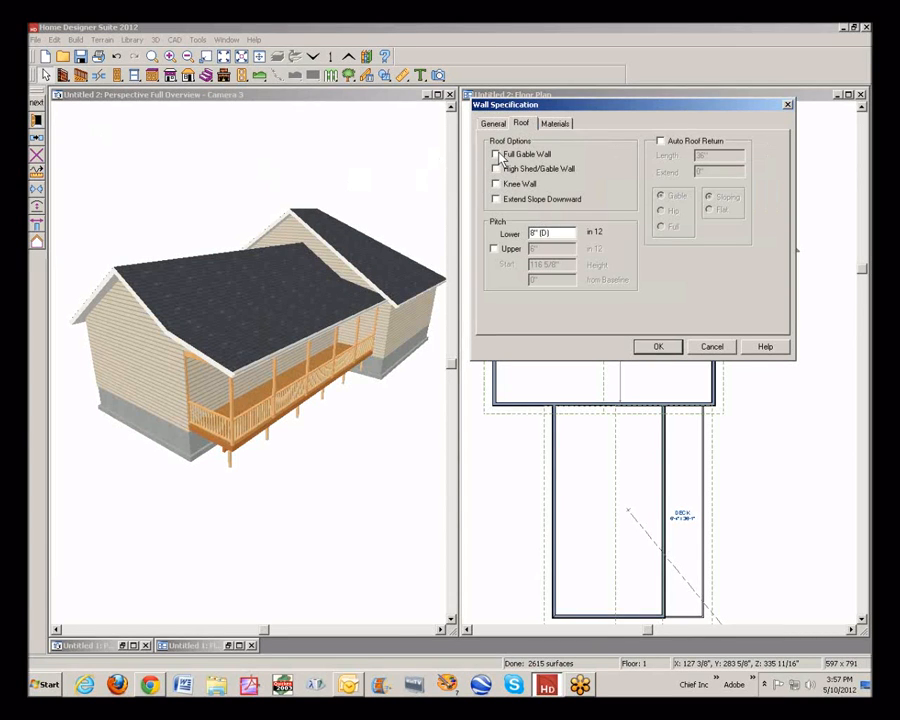
left_click(652, 347)
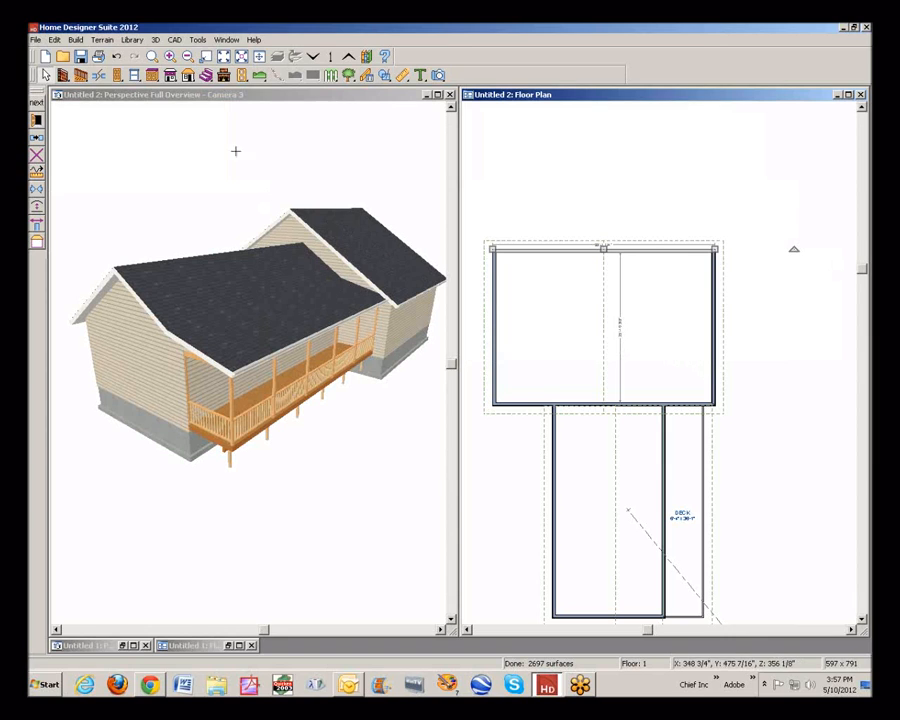
key("Escape")
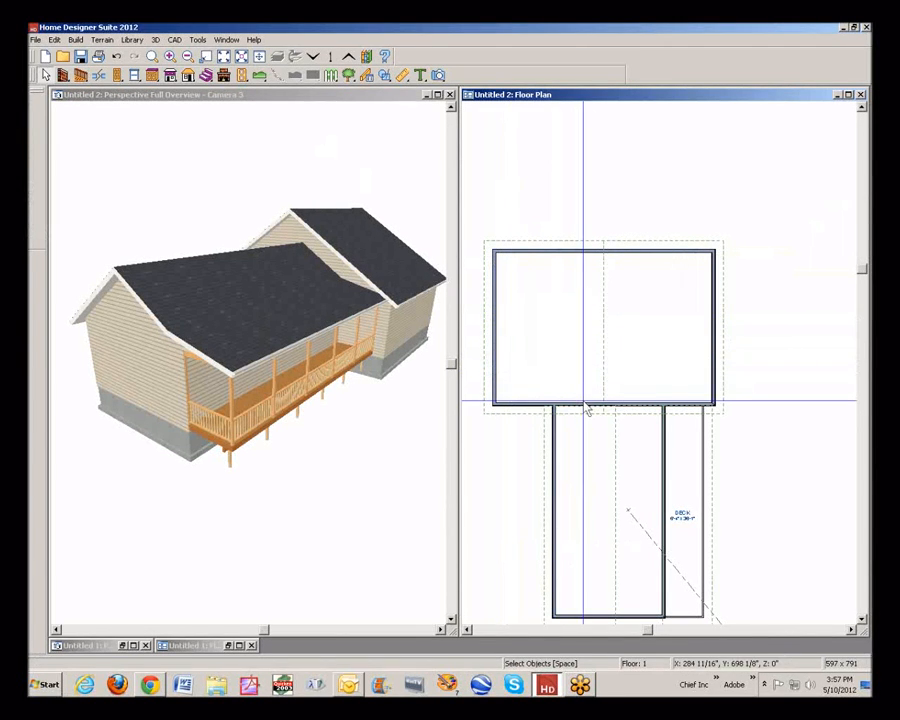
Move the addition's left wall into line with the house's left wall and break the merged wall where the two parts meet
left_click(493, 352)
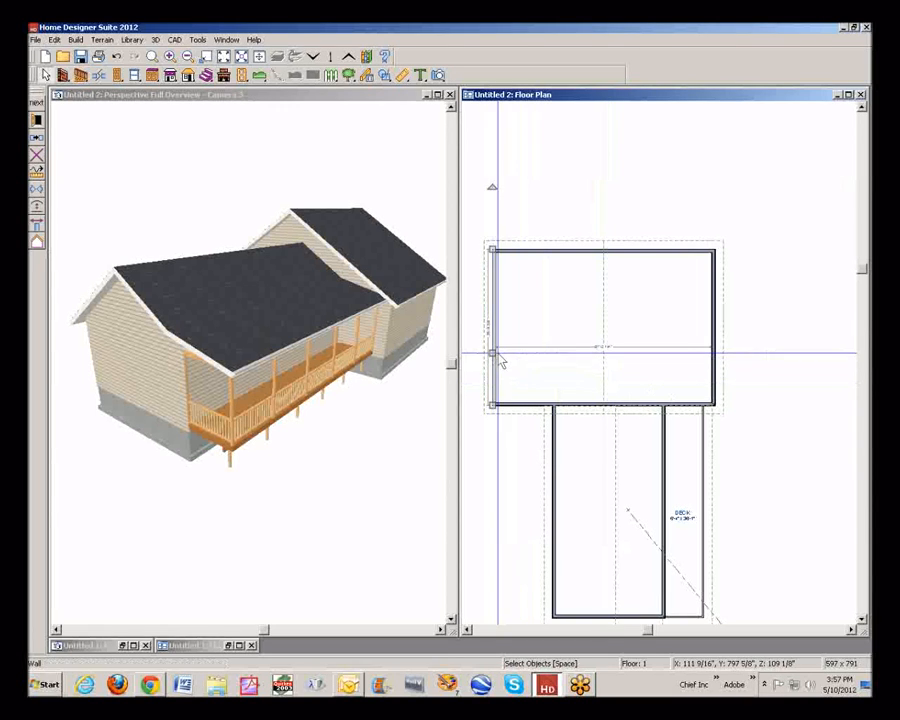
left_click_drag(492, 352, 602, 359)
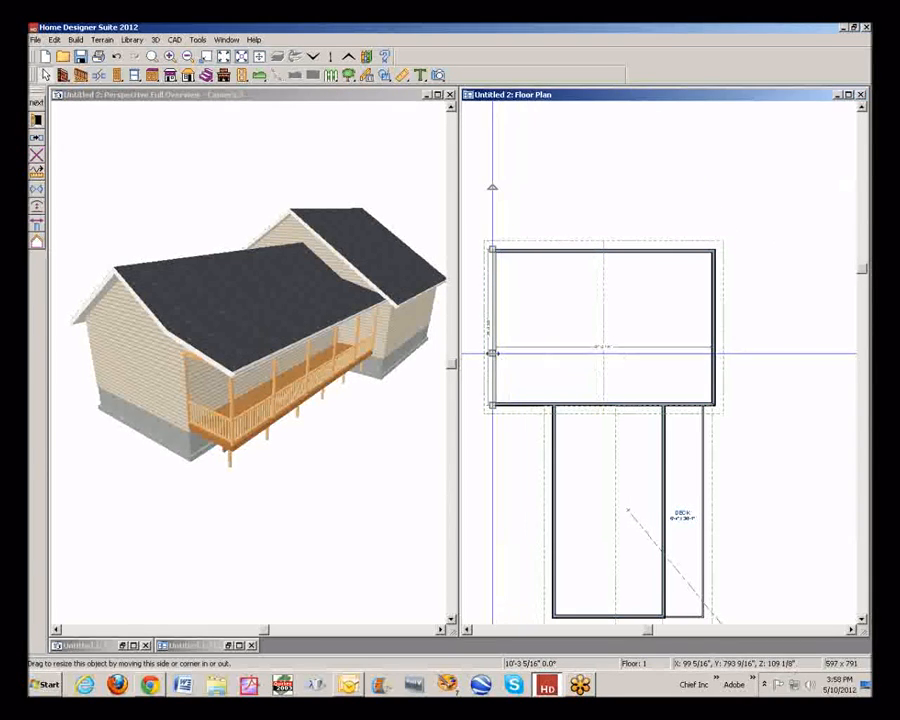
left_click_drag(492, 353, 597, 357)
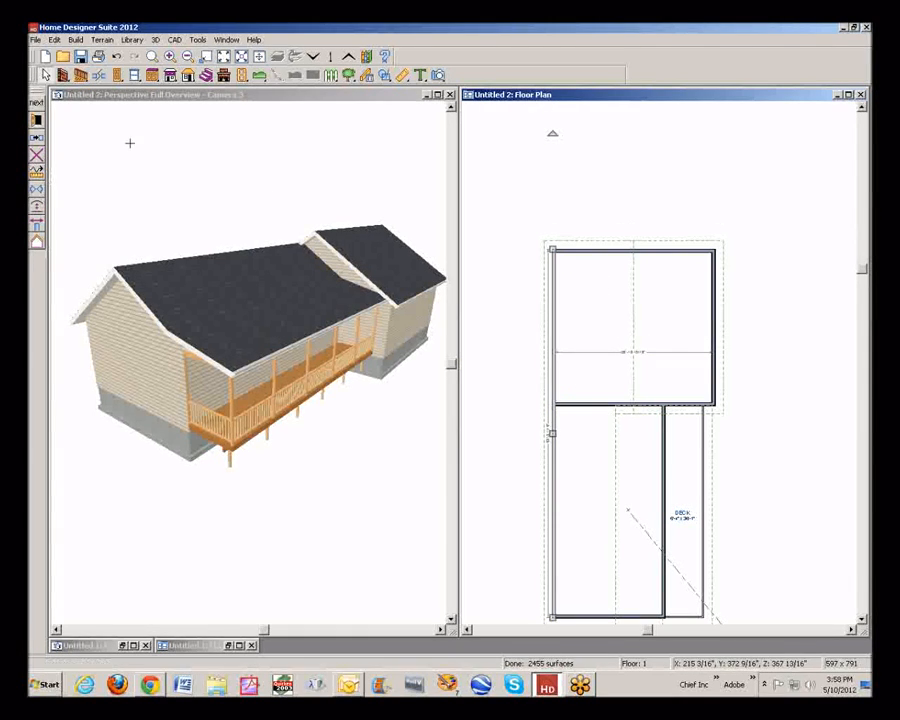
left_click(100, 75)
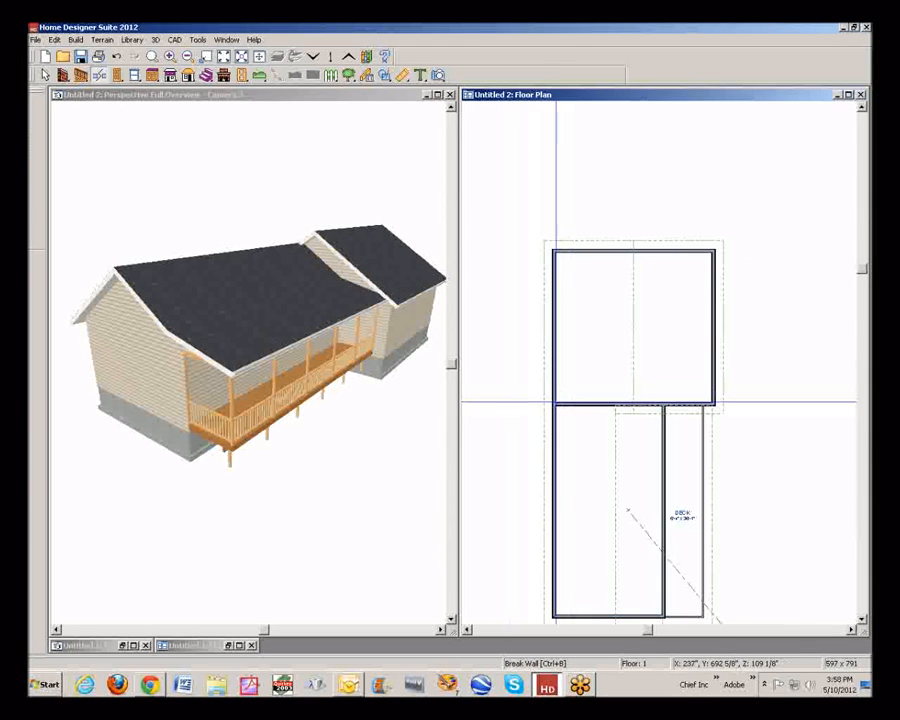
left_click(554, 336)
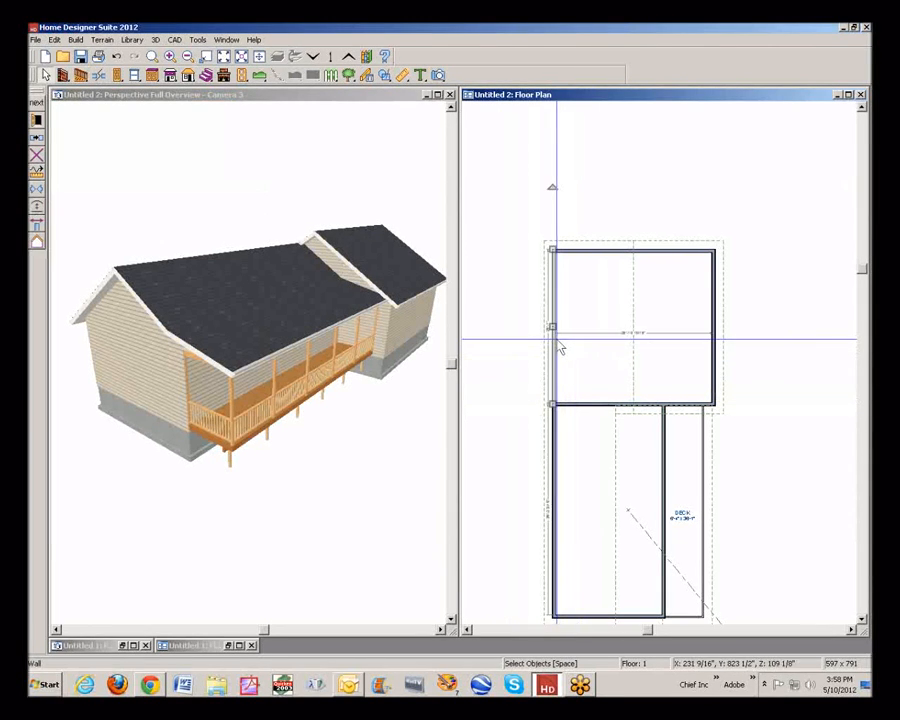
Move the addition's left wall inward, away from the house's left wall line, and examine the roof junction from both sides in 3D
left_click_drag(556, 330, 592, 334)
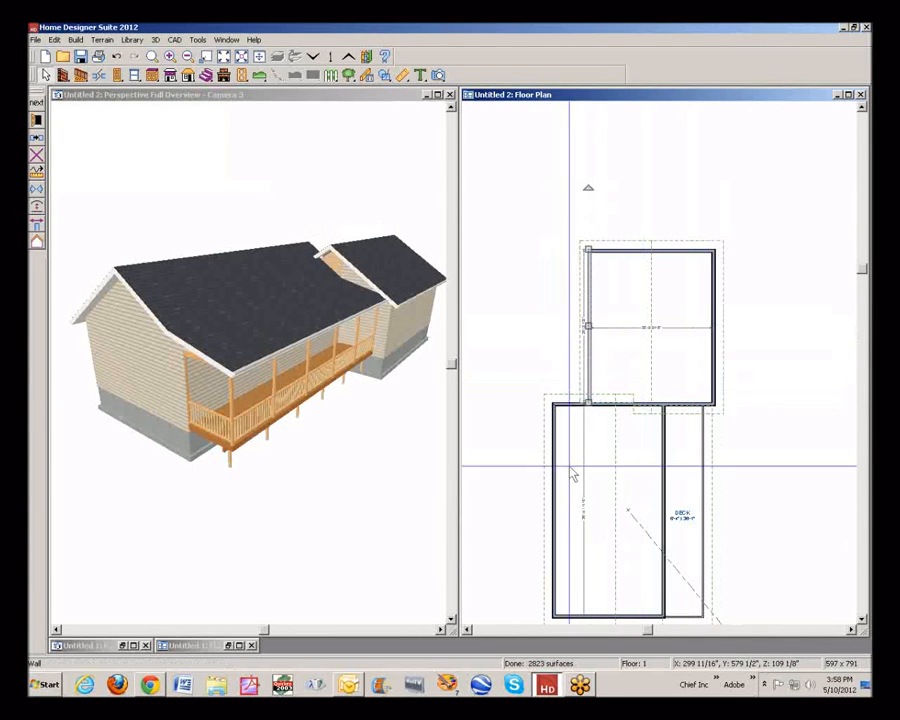
left_click(746, 433)
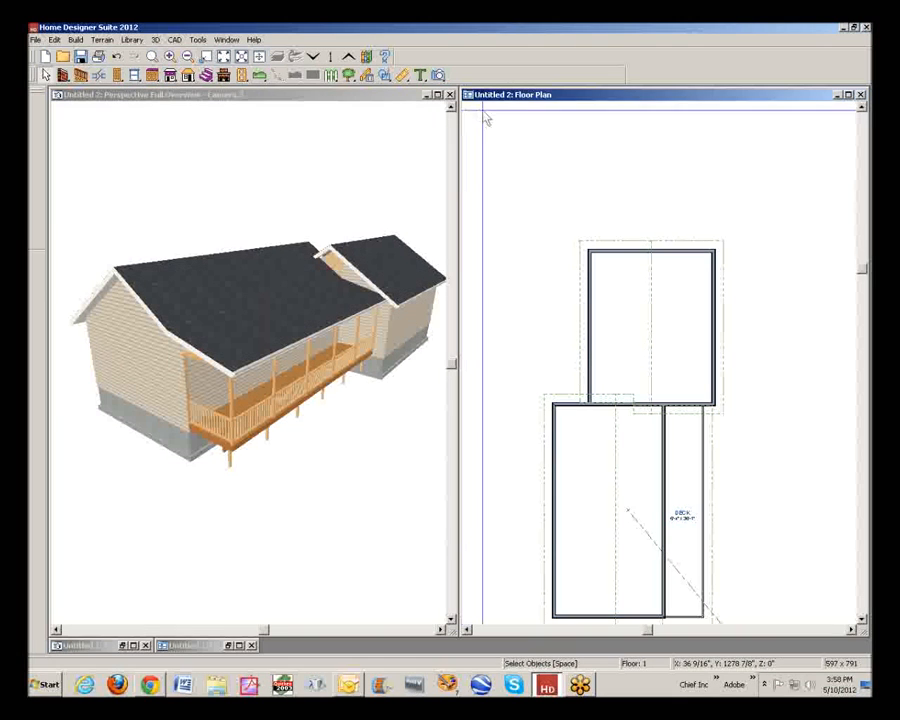
left_click(338, 97)
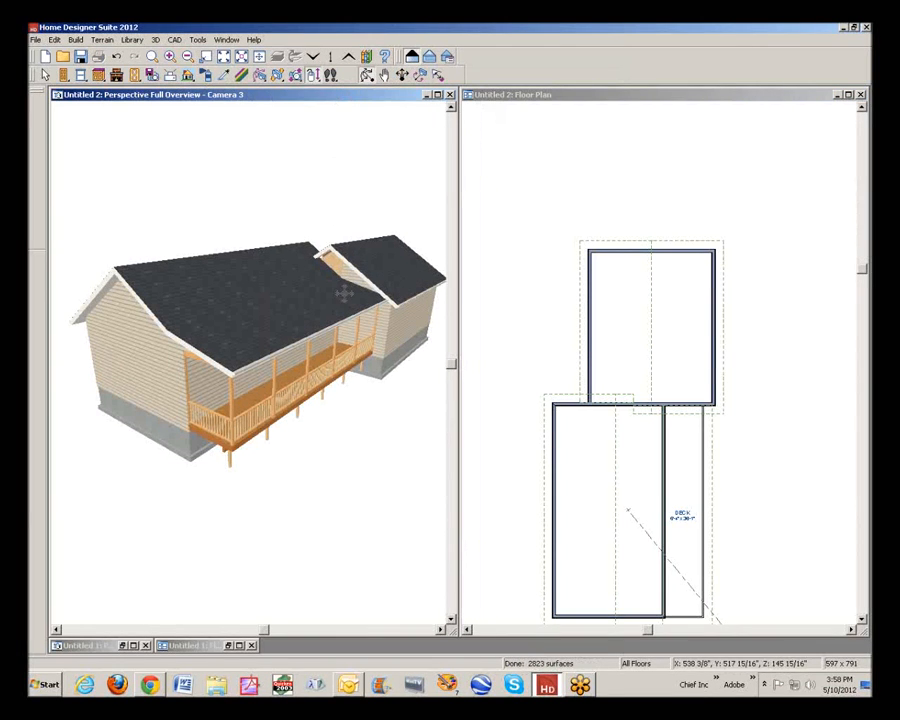
left_click_drag(343, 292, 33, 277)
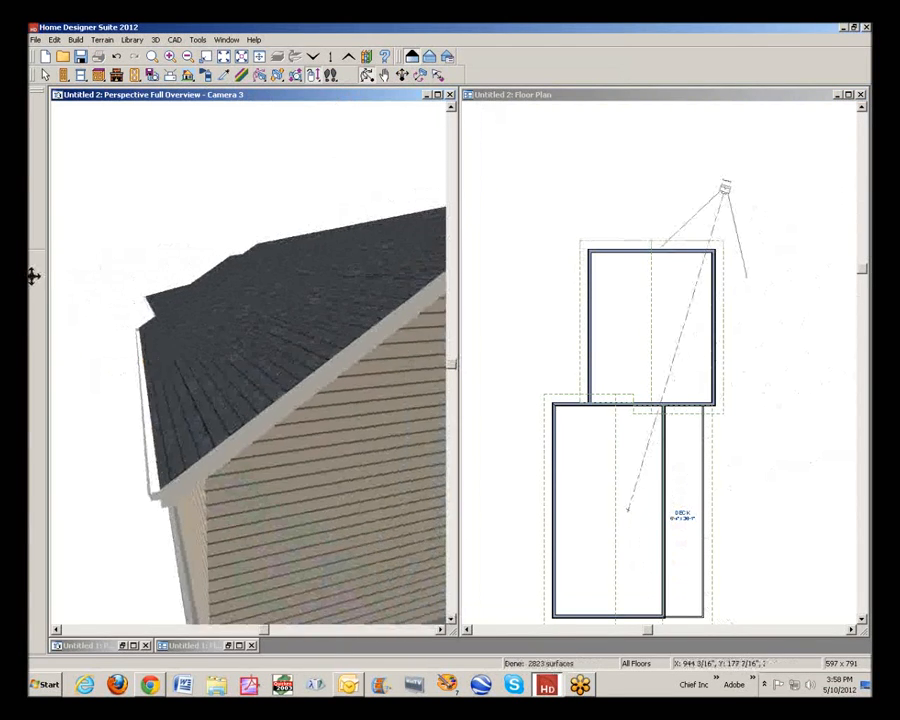
left_click_drag(145, 321, 413, 371)
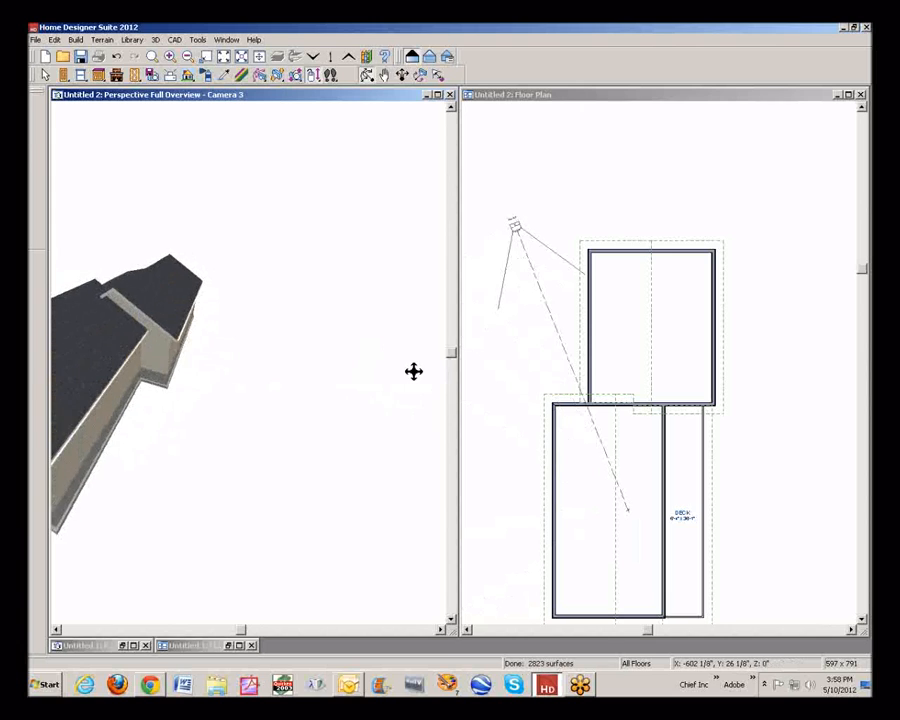
left_click_drag(187, 379, 320, 298)
scroll(175, 268, "up", 3)
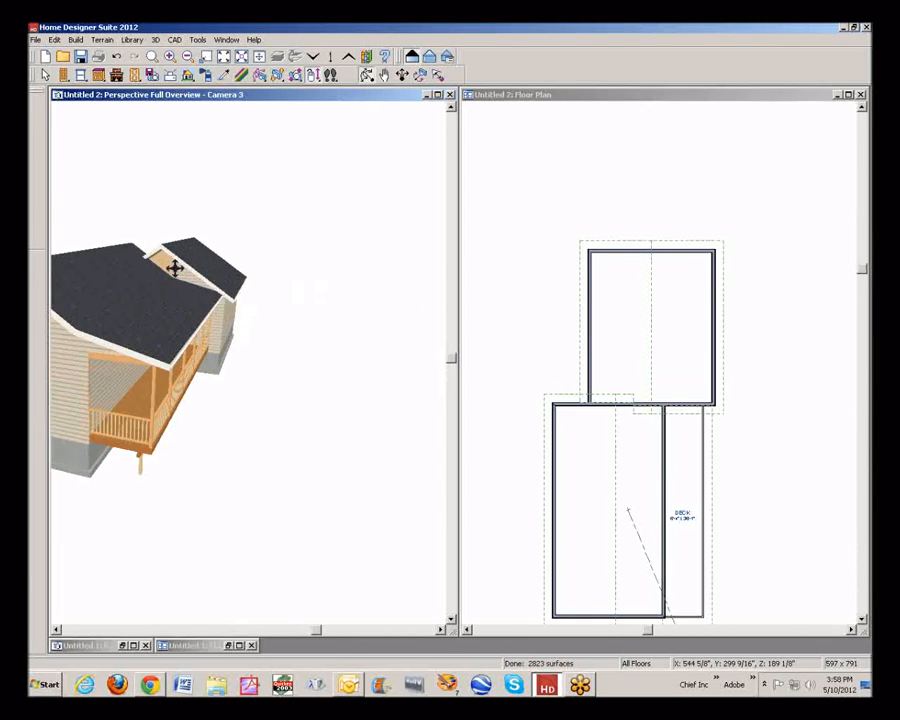
scroll(175, 268, "up", 5)
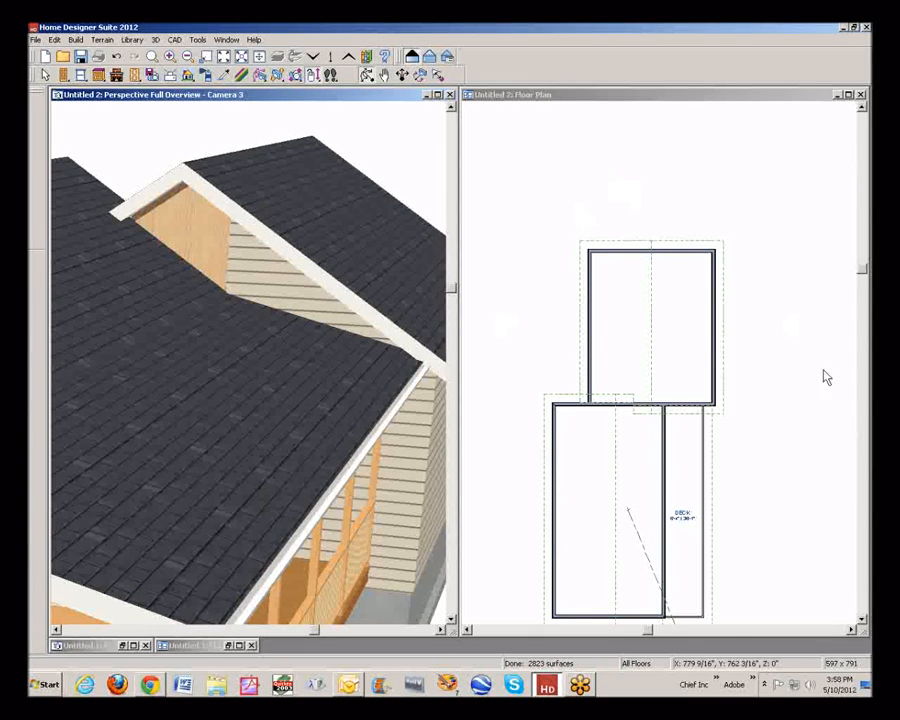
Check the general specification of the exposed gable wall between the addition and the house roof without changing it
left_click(252, 276)
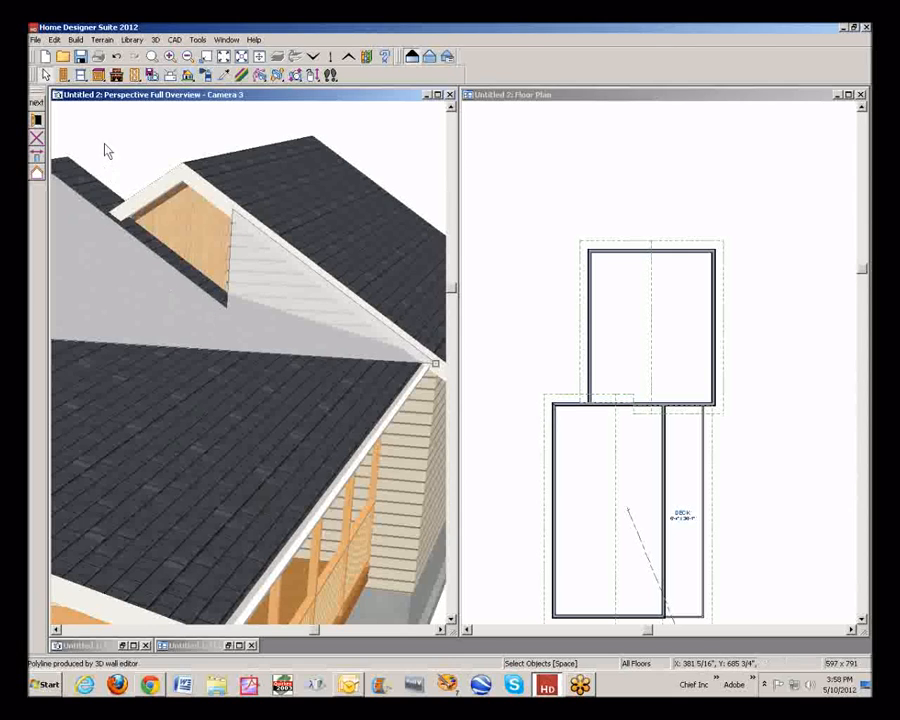
left_click(37, 119)
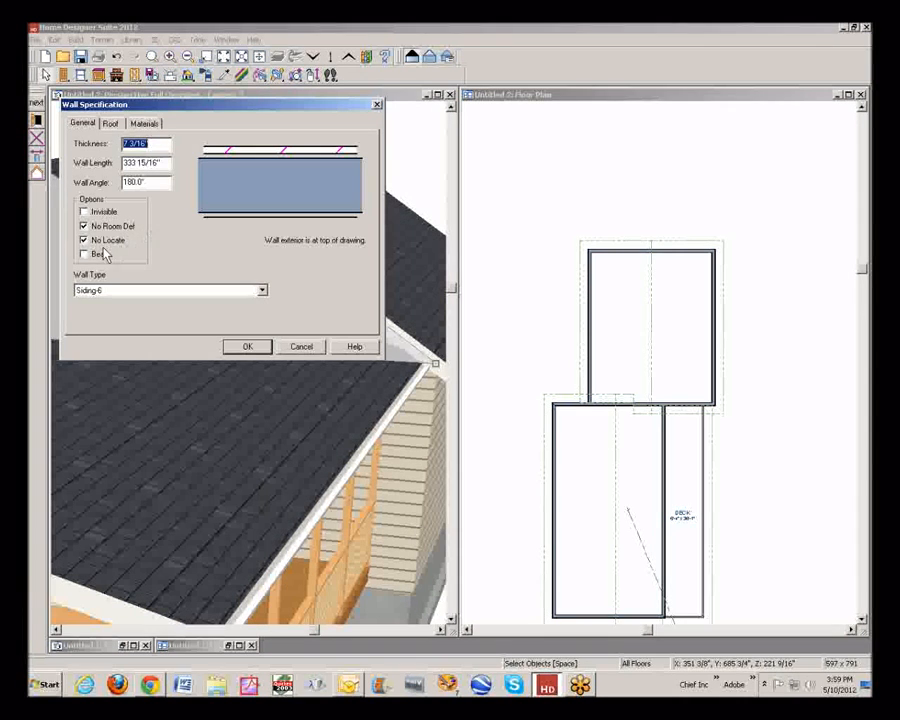
left_click(308, 348)
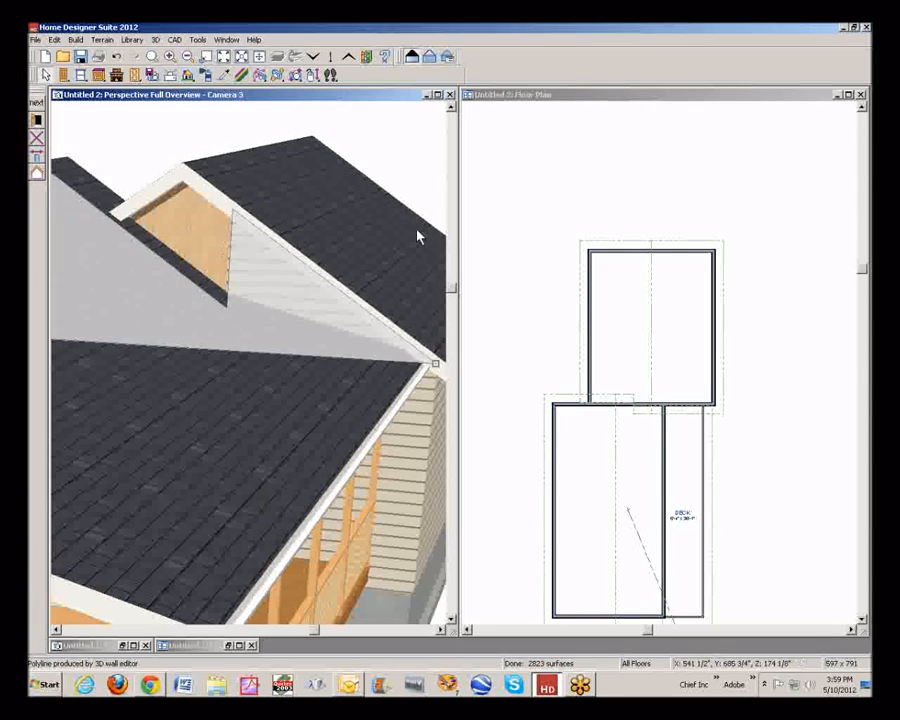
Switch the floor plan up to the attic walls on floor 2 and inspect both faces of the shared gable in 3D
left_click(558, 177)
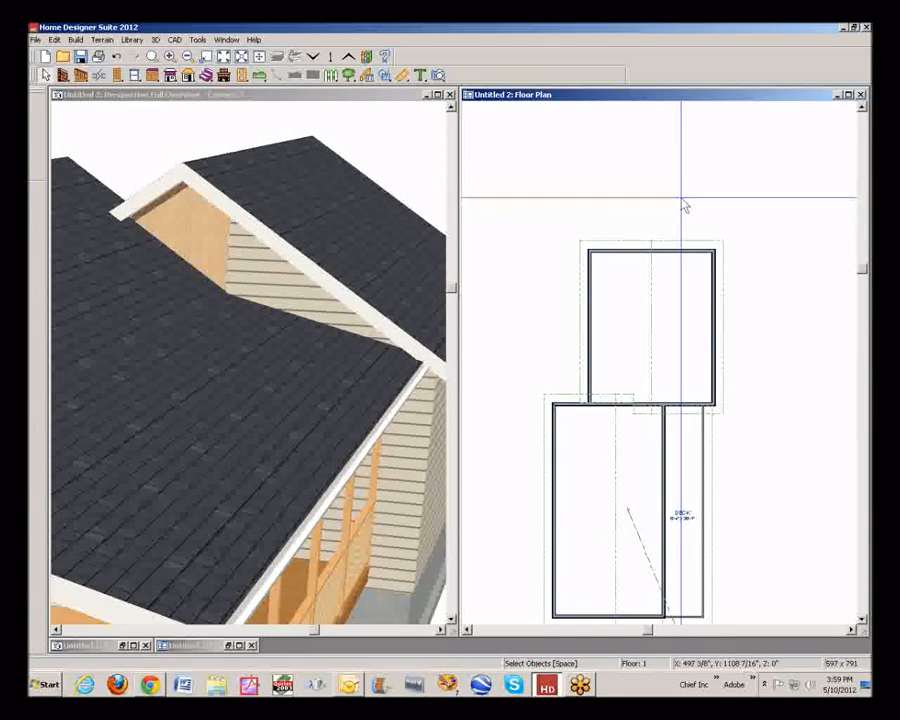
left_click(348, 57)
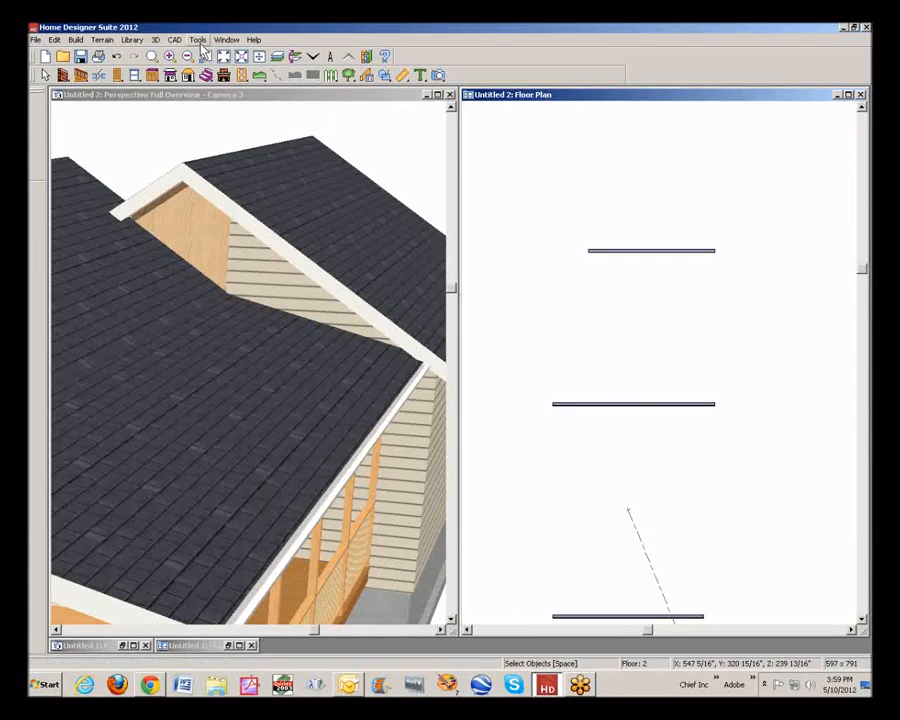
left_click(267, 97)
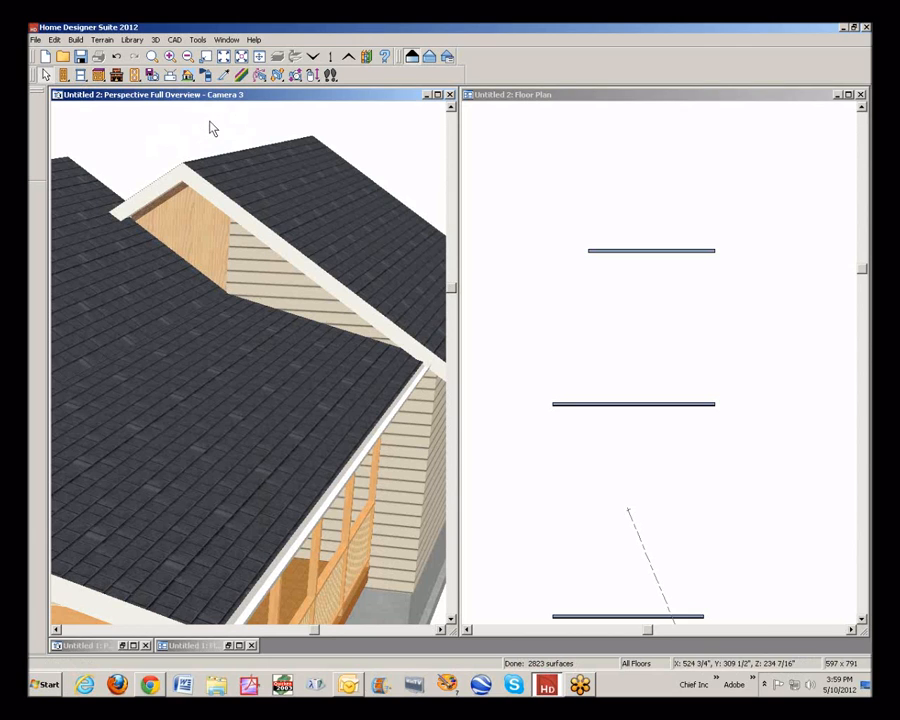
left_click(312, 76)
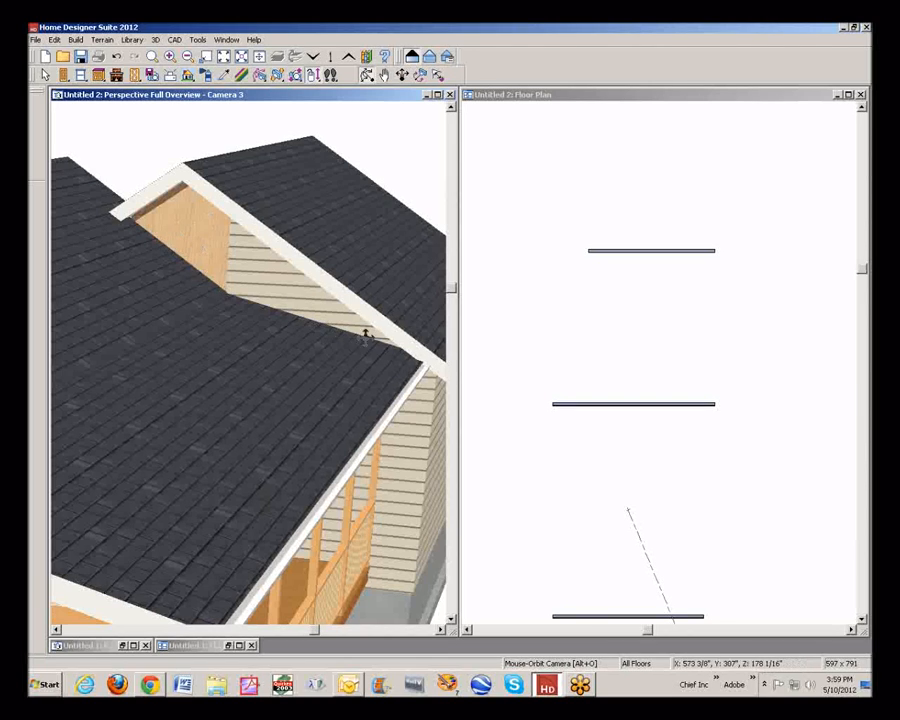
left_click_drag(365, 337, 83, 378)
left_click_drag(108, 361, 226, 452)
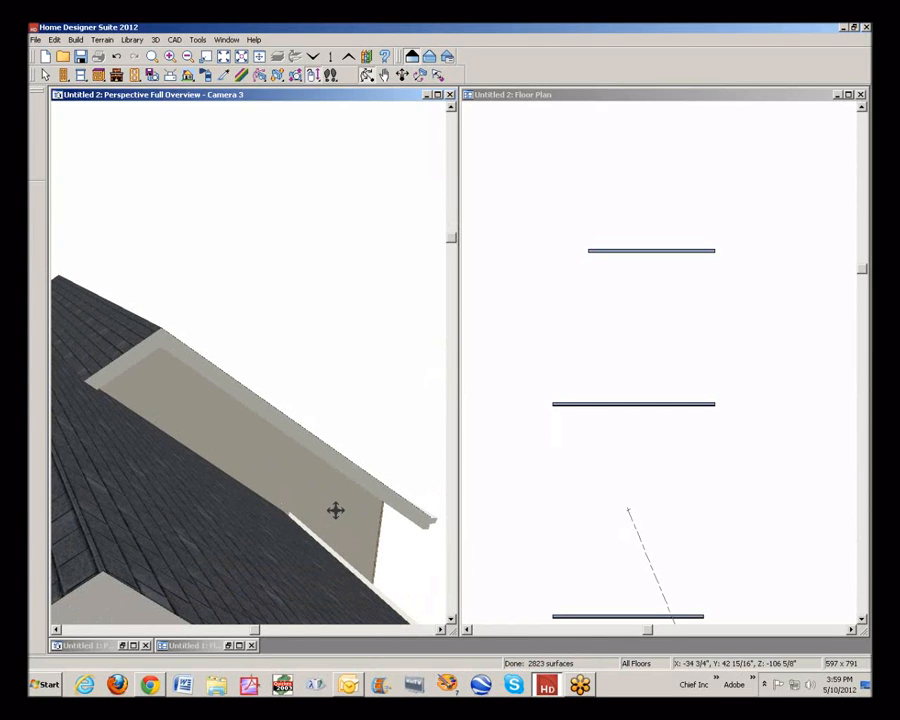
left_click_drag(240, 476, 439, 379)
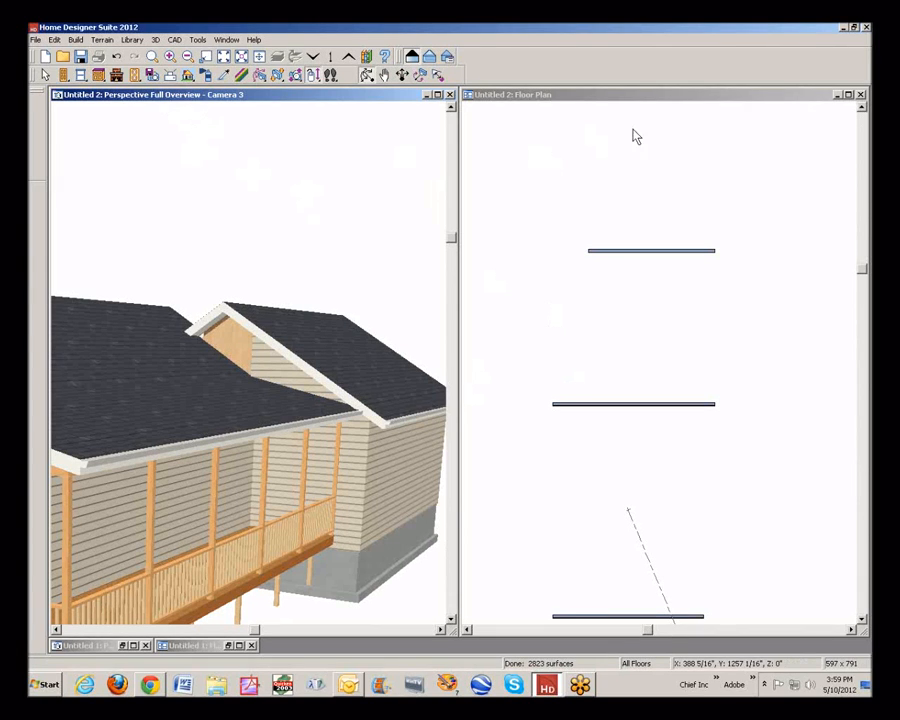
Turn on the reference floor display in the floor 2 plan
left_click(609, 96)
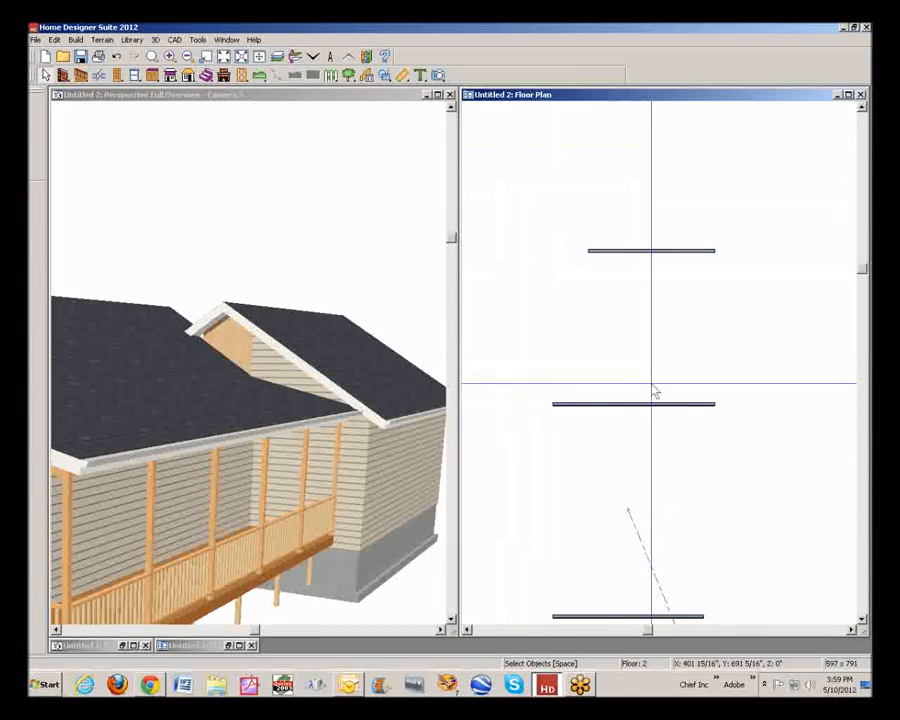
left_click(203, 42)
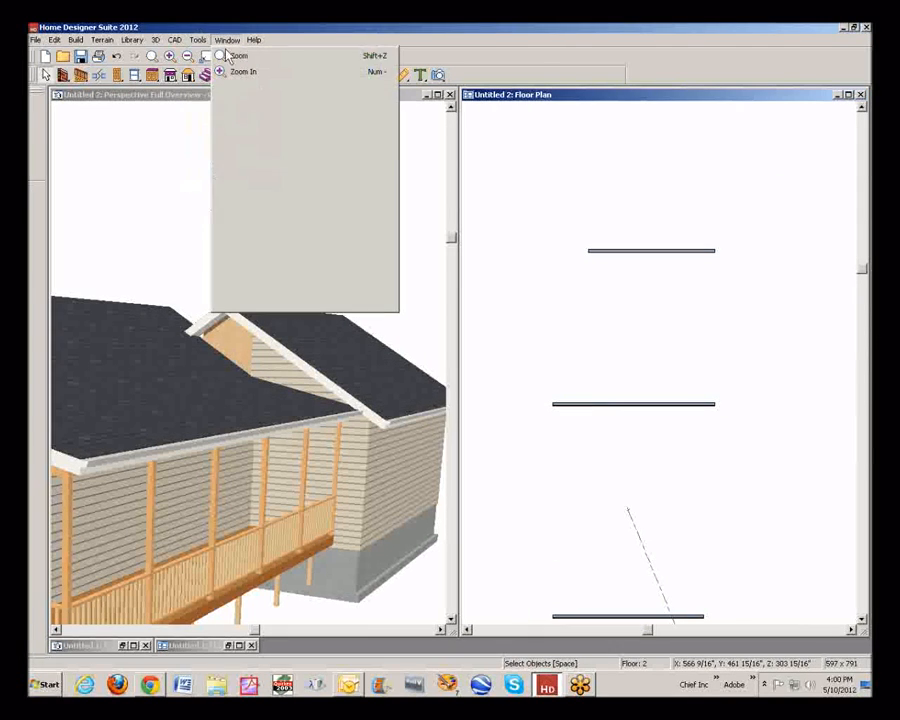
mouse_move(207, 72)
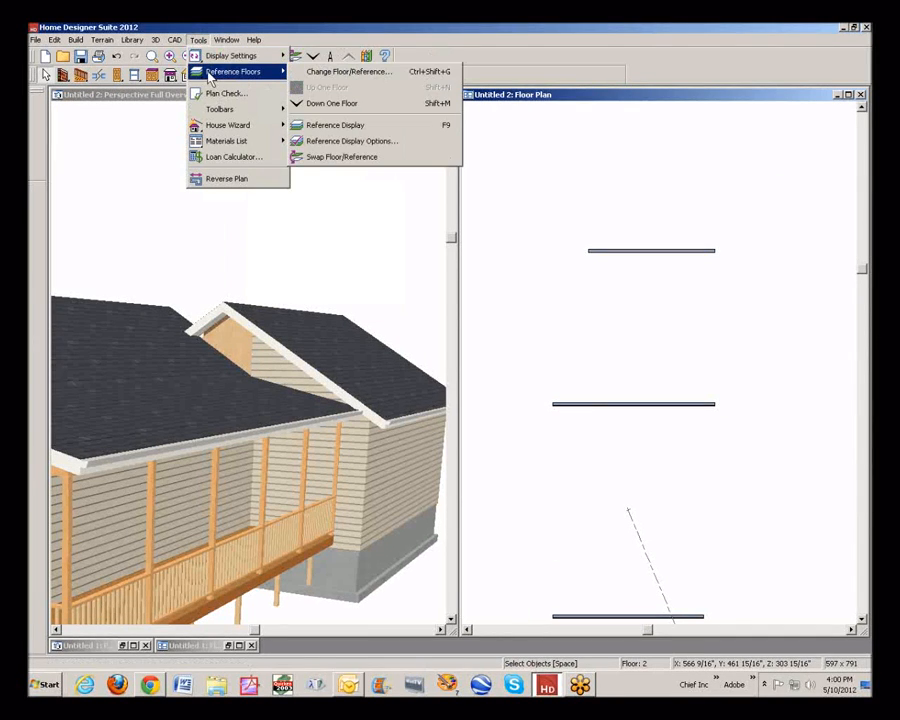
left_click(344, 125)
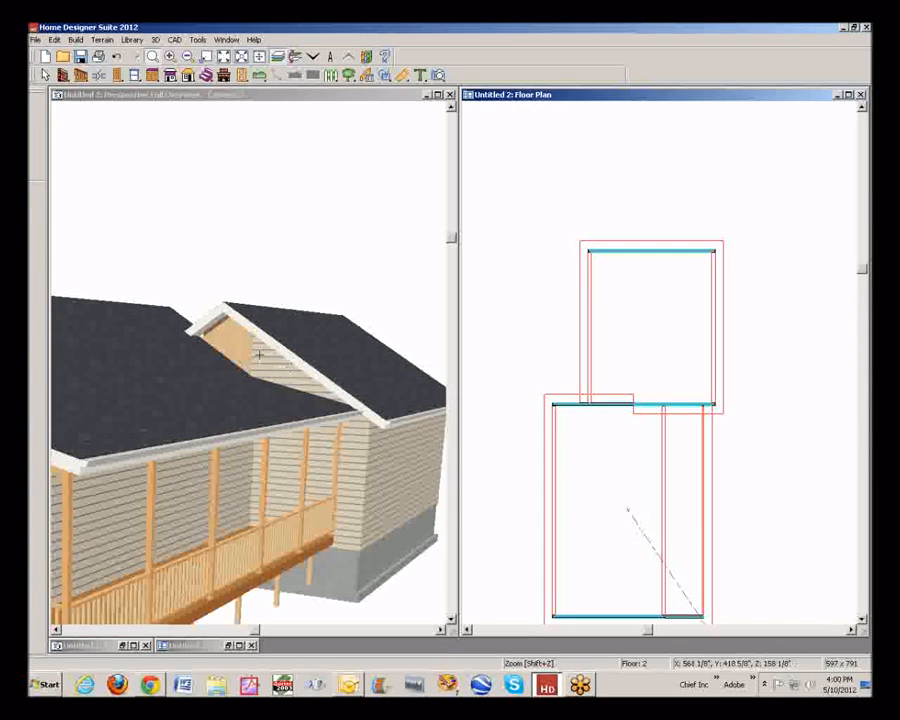
Break the shared attic wall about 17'-6" from its right end and shift the right section about 2.5 inches toward the addition
left_click_drag(586, 358, 780, 496)
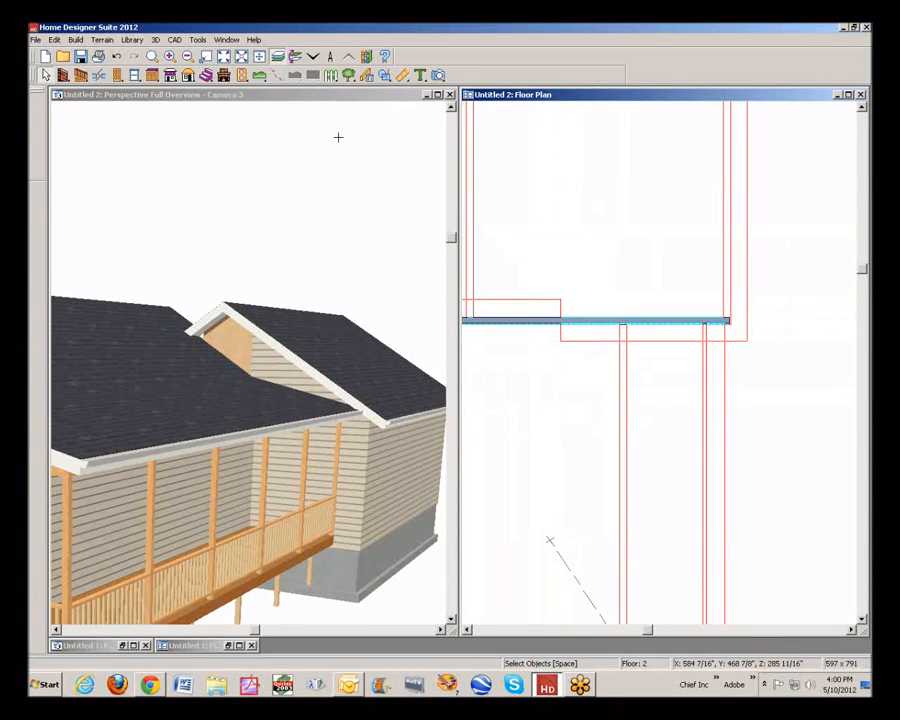
left_click(518, 319)
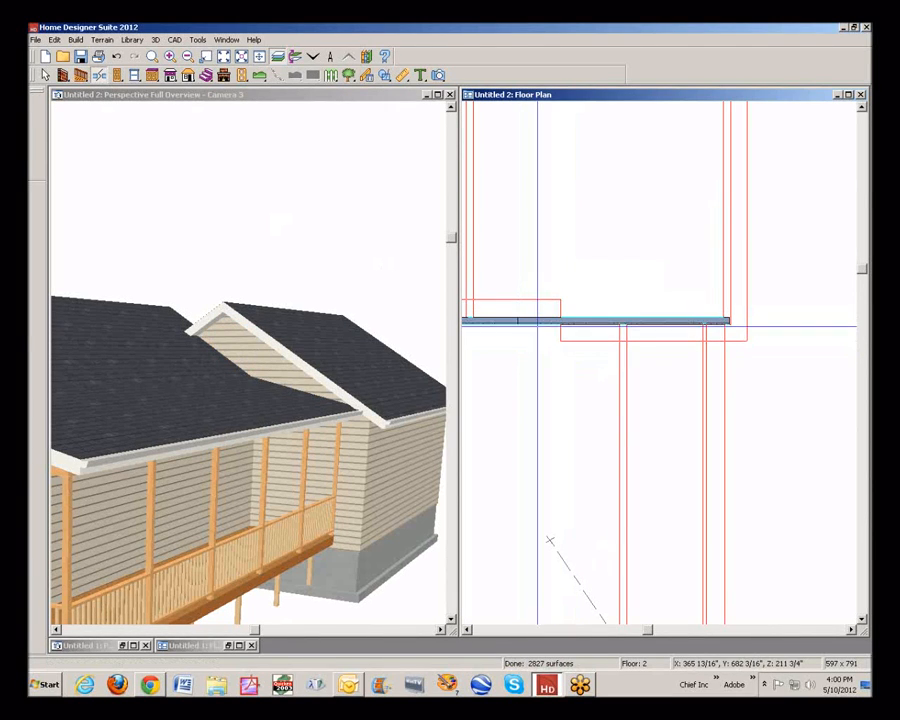
key("space")
left_click(538, 322)
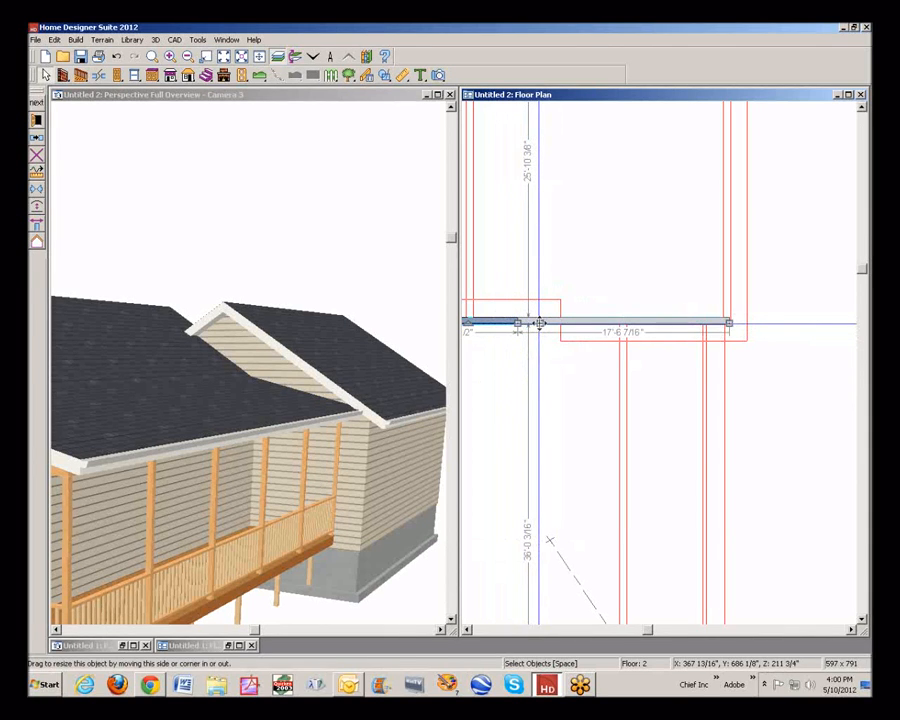
left_click_drag(538, 322, 538, 320)
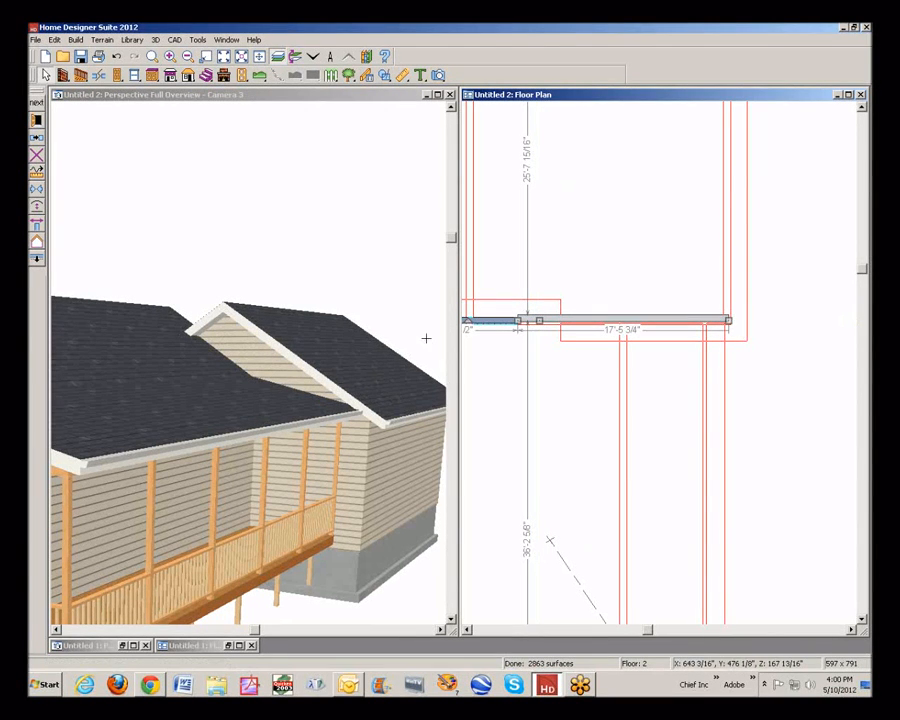
Inspect the opposite side of the gable junction in the 3D view
left_click(305, 107)
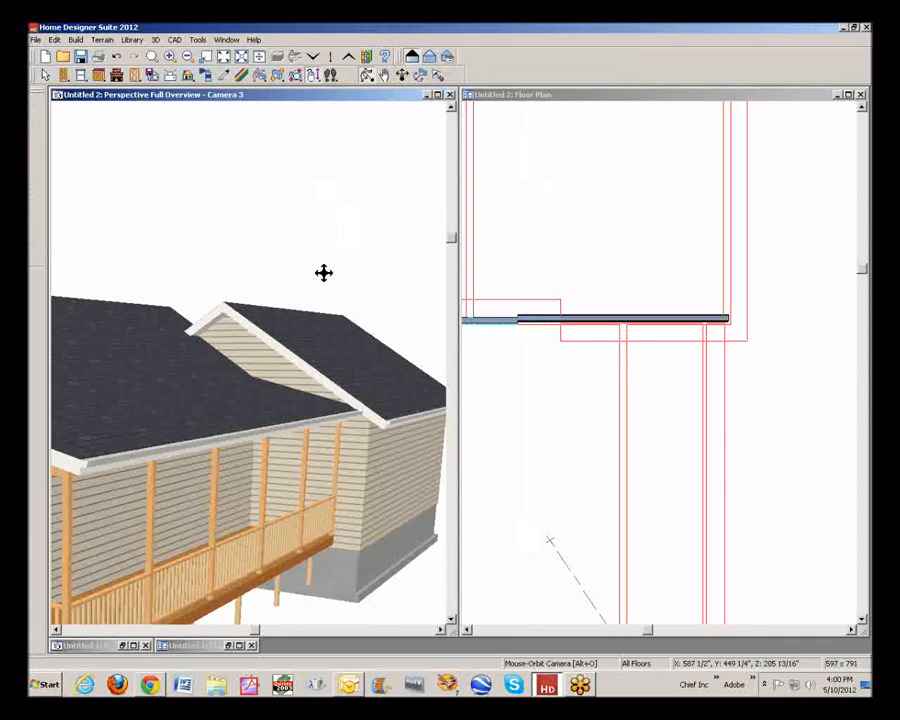
left_click_drag(323, 271, 330, 395)
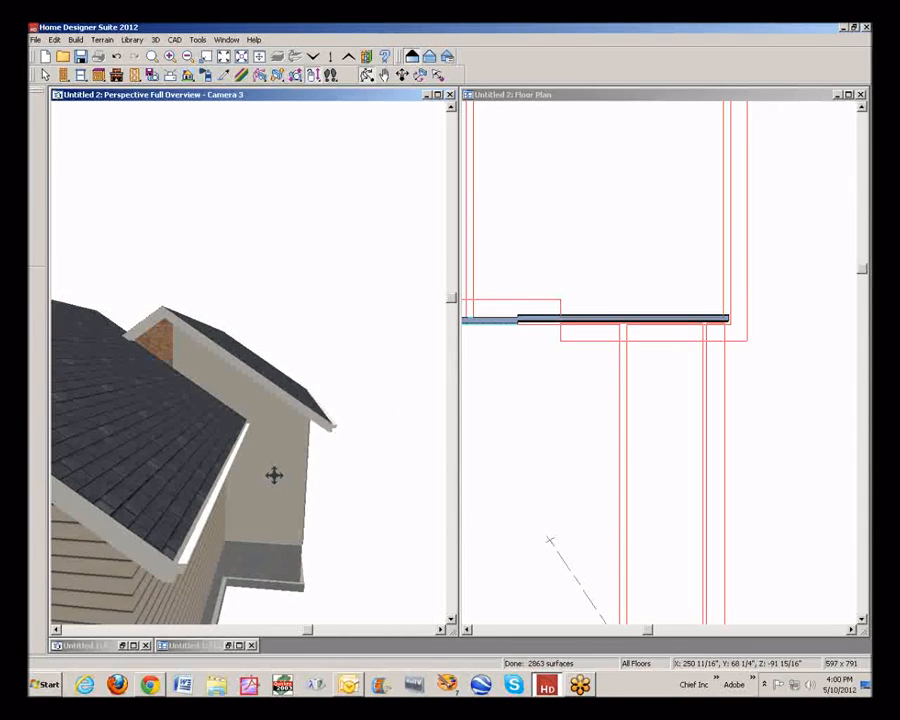
left_click_drag(274, 475, 262, 476)
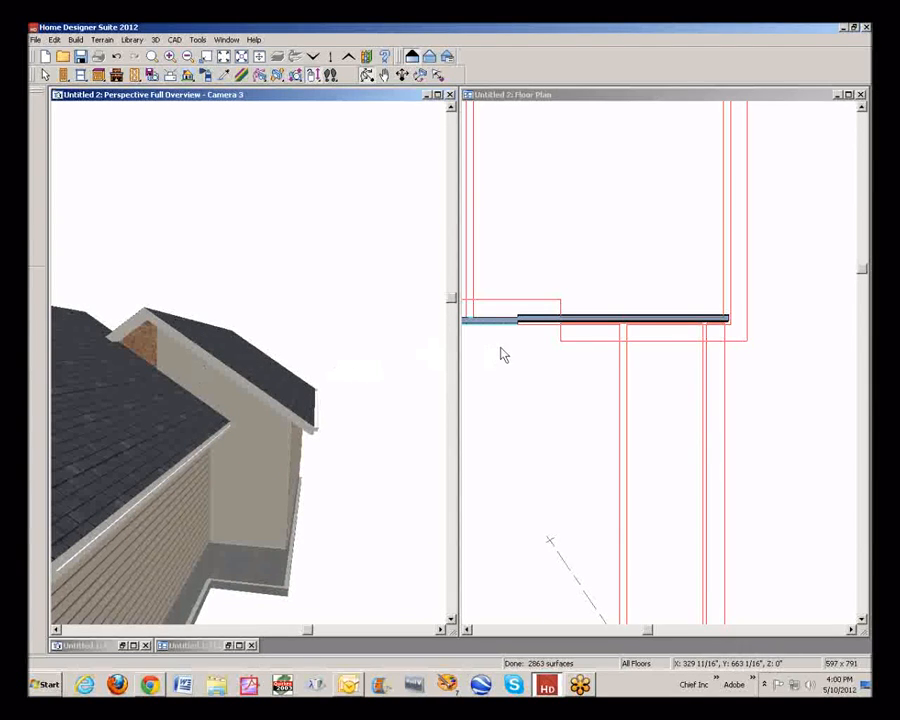
scroll(484, 328, "up", 3)
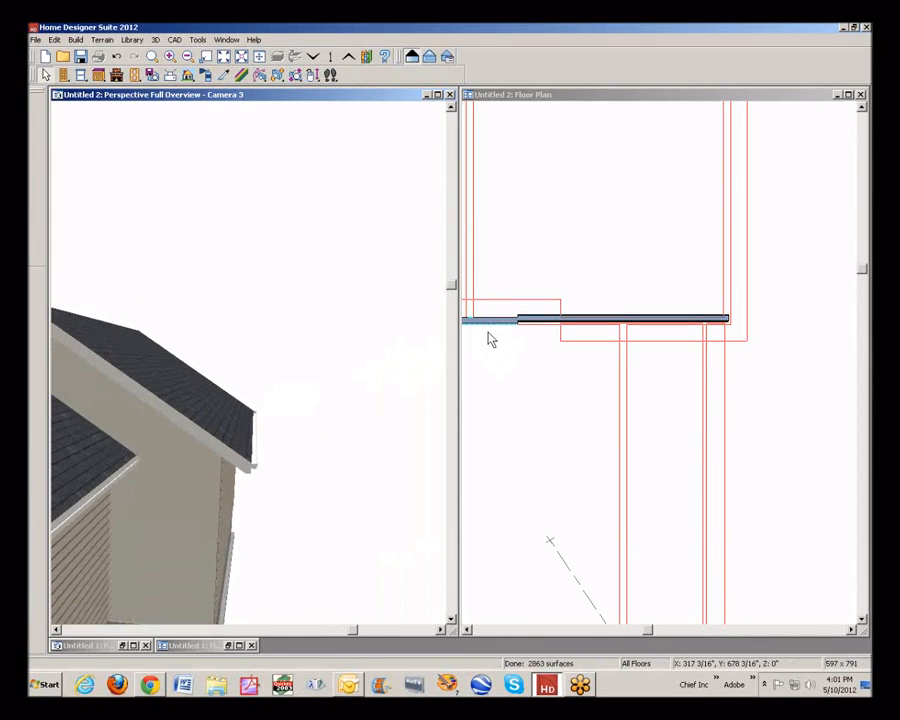
scroll(482, 330, "down", 4)
Reverse the layers of the 10'-3 1/2" left section of the shared attic wall
left_click(493, 325)
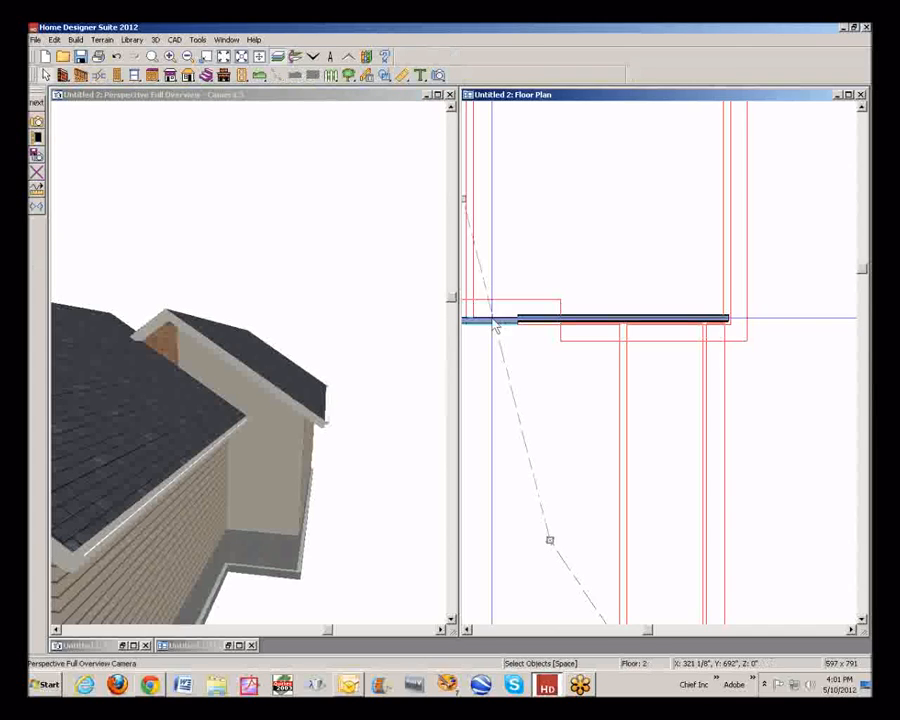
left_click(467, 629)
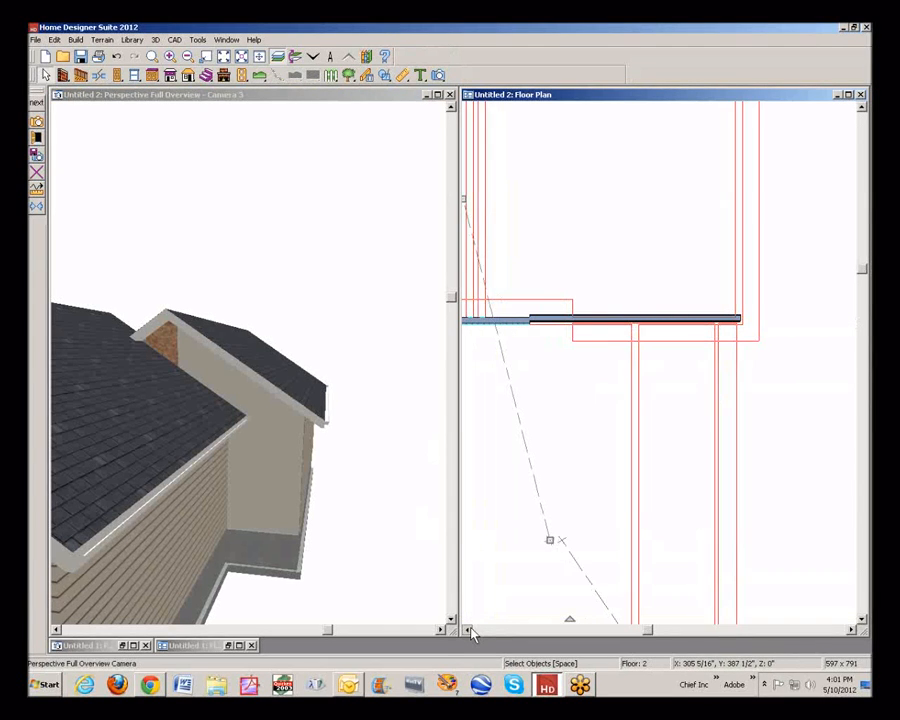
left_click(469, 630)
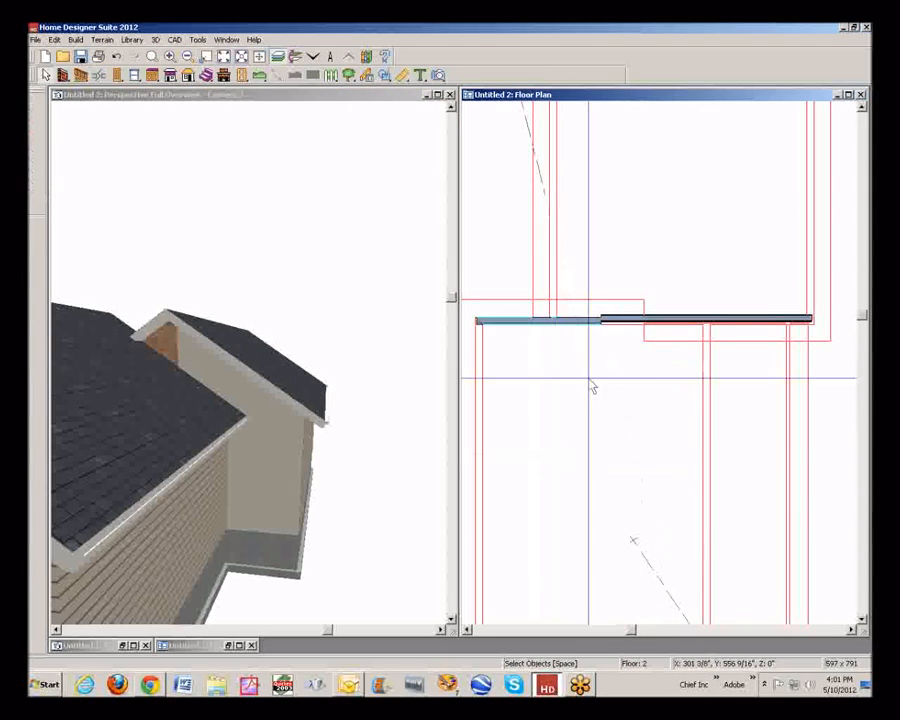
left_click(535, 322)
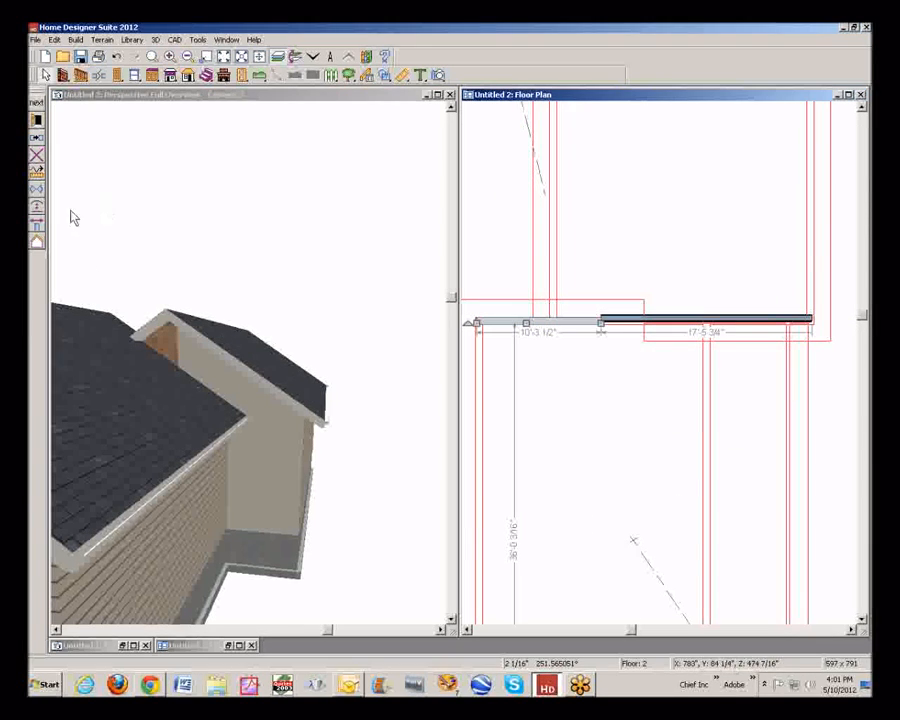
left_click(37, 224)
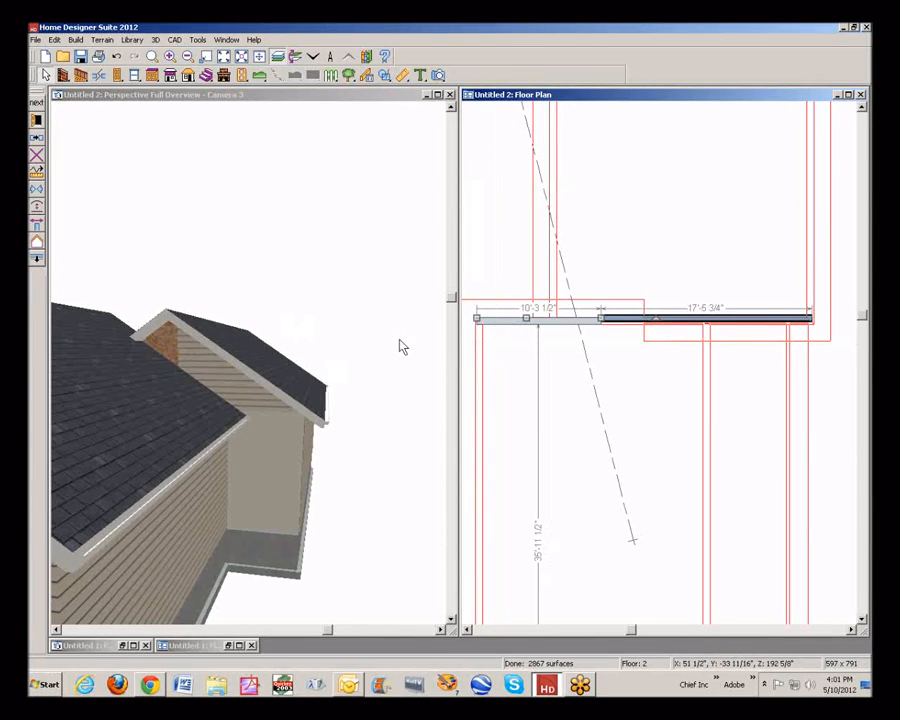
Slide the break between the two floor 2 attic wall sections to the right, just short of the roof edge line
left_click(509, 336)
left_click(596, 322)
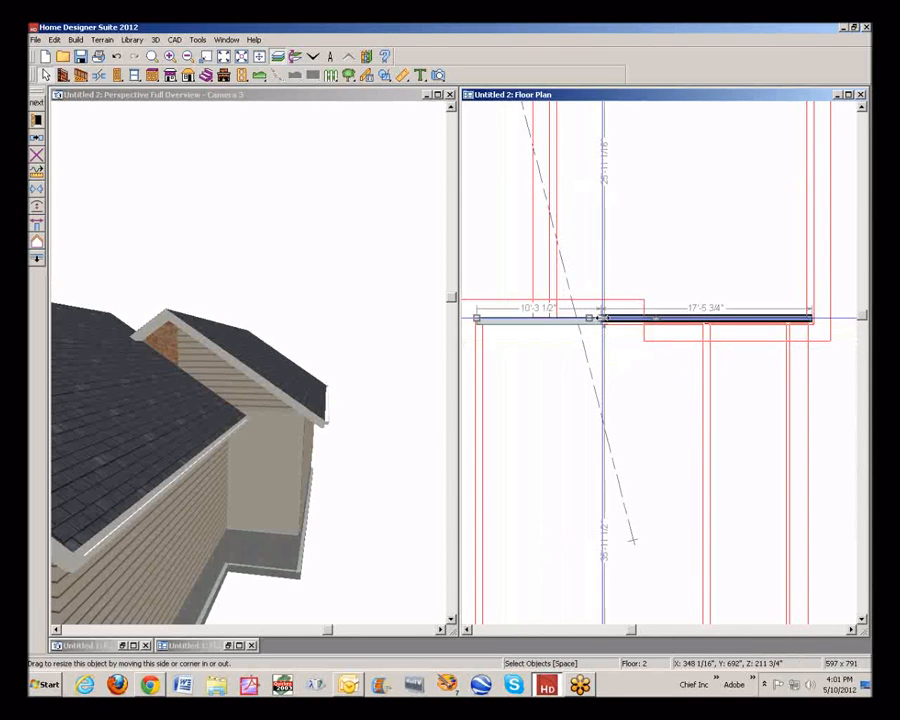
scroll(597, 387, "up", 5)
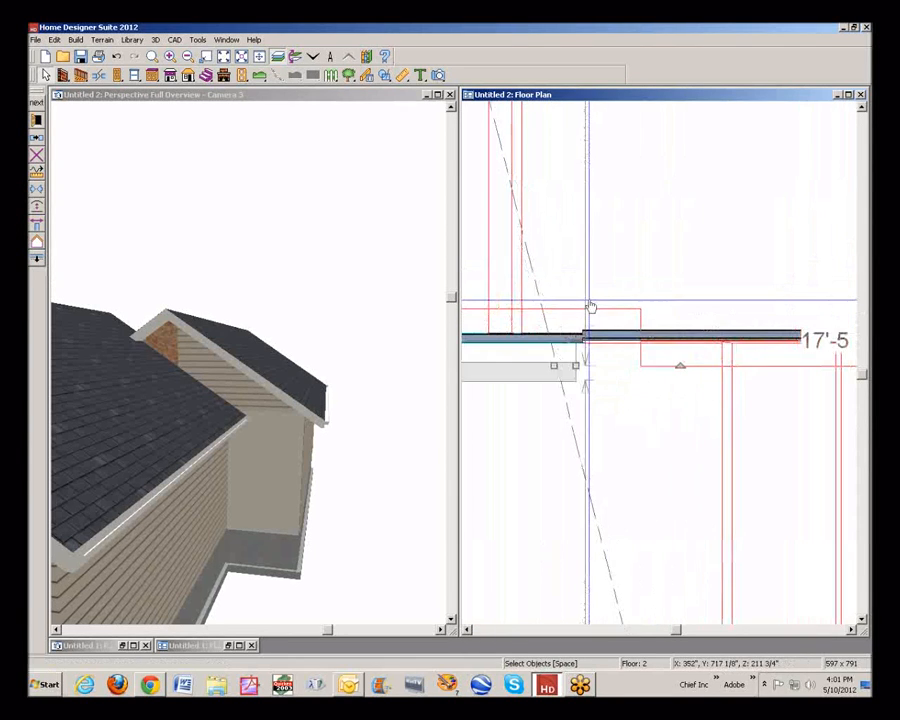
left_click(621, 383)
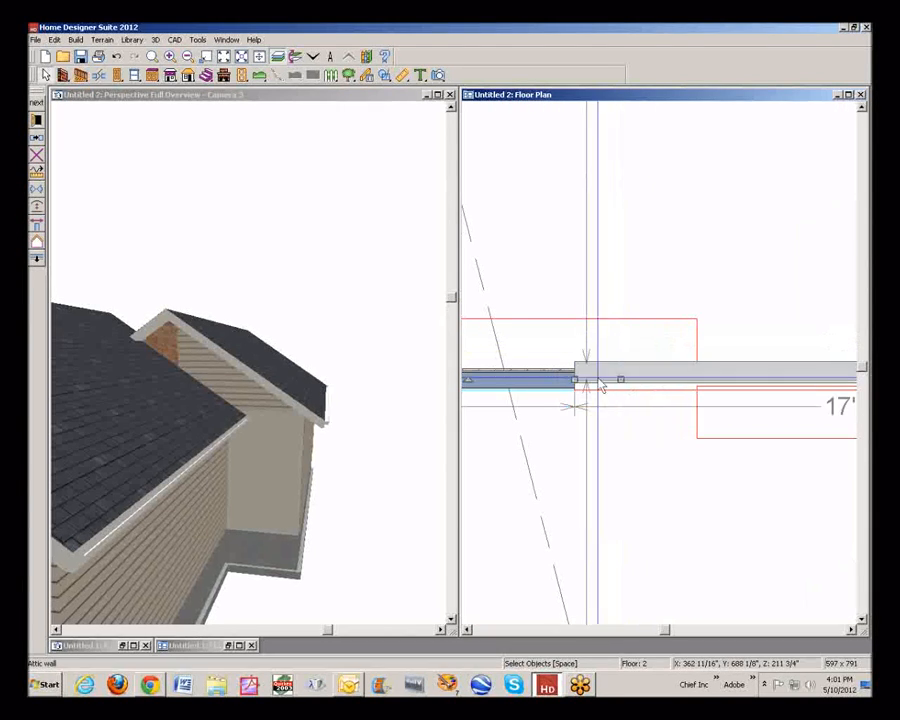
left_click_drag(577, 381, 677, 380)
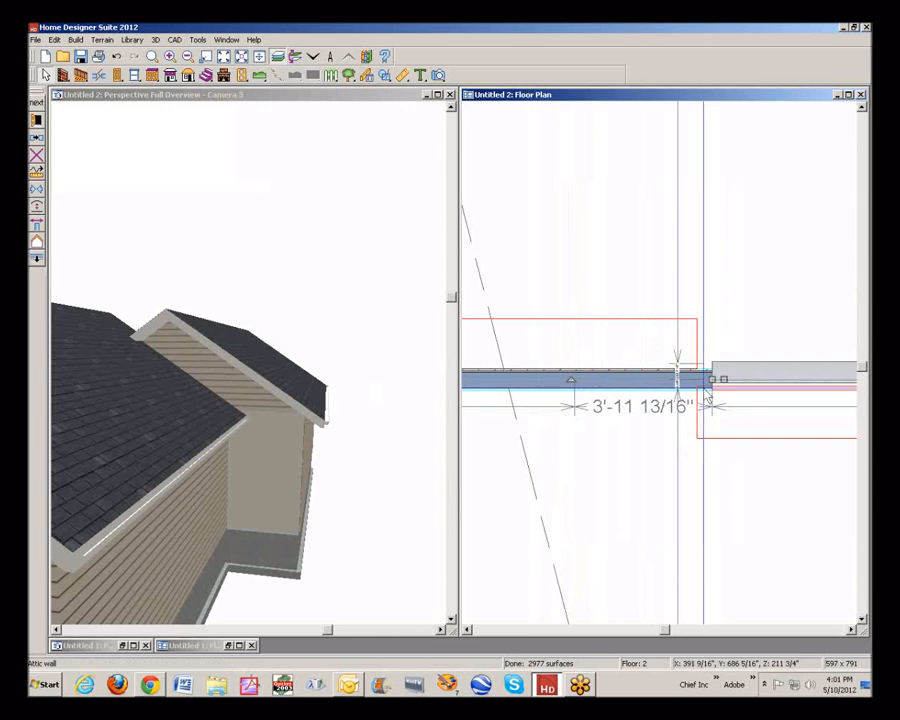
left_click_drag(711, 379, 668, 379)
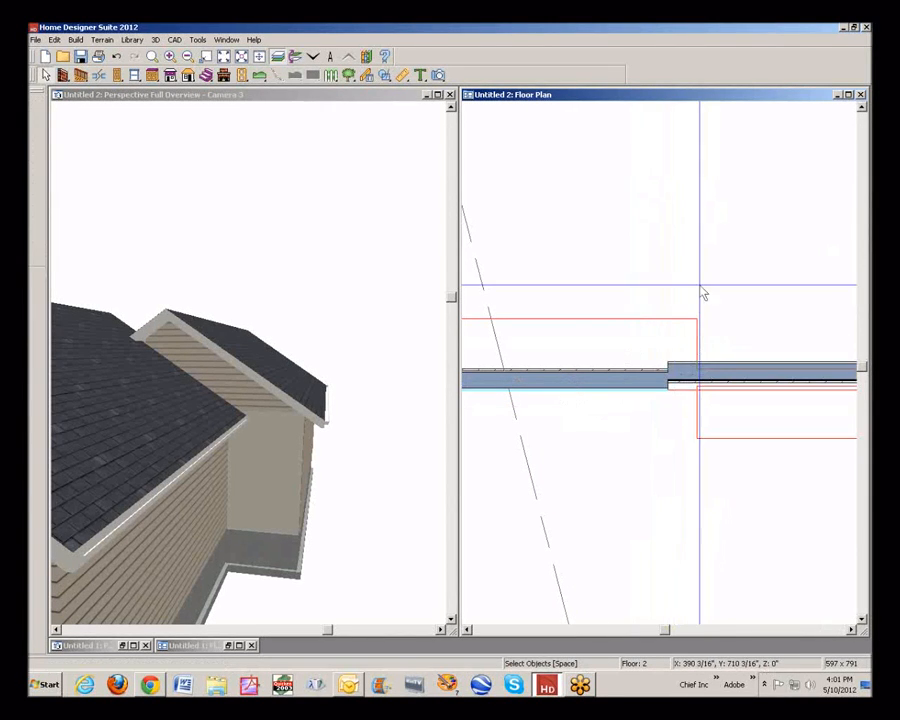
Inspect the gable junction and the exposed shared wall from several angles in the 3D view
left_click(226, 326)
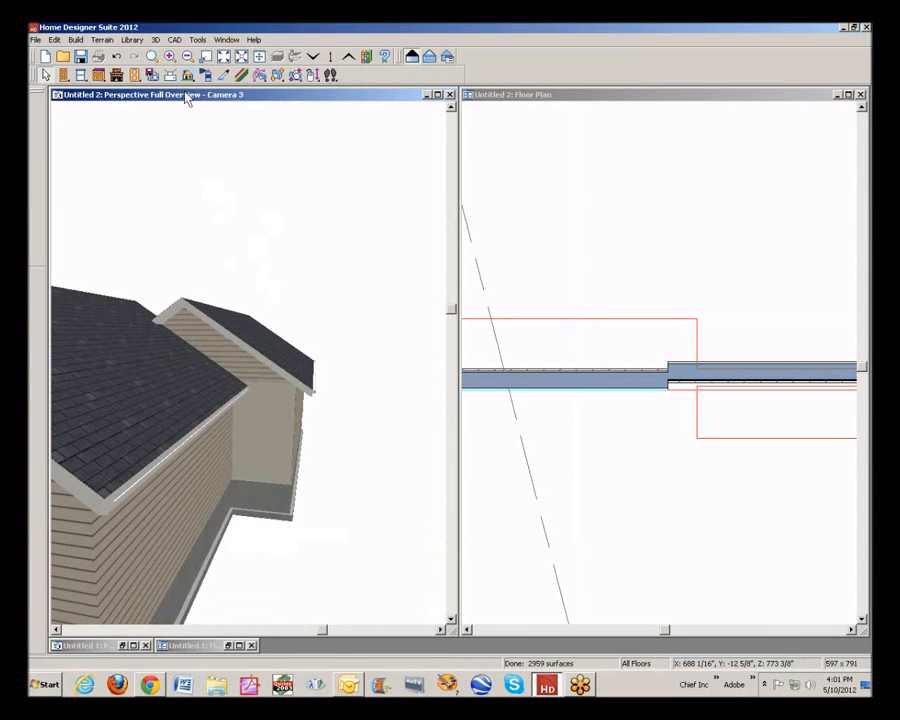
left_click(312, 76)
left_click_drag(261, 221, 464, 323)
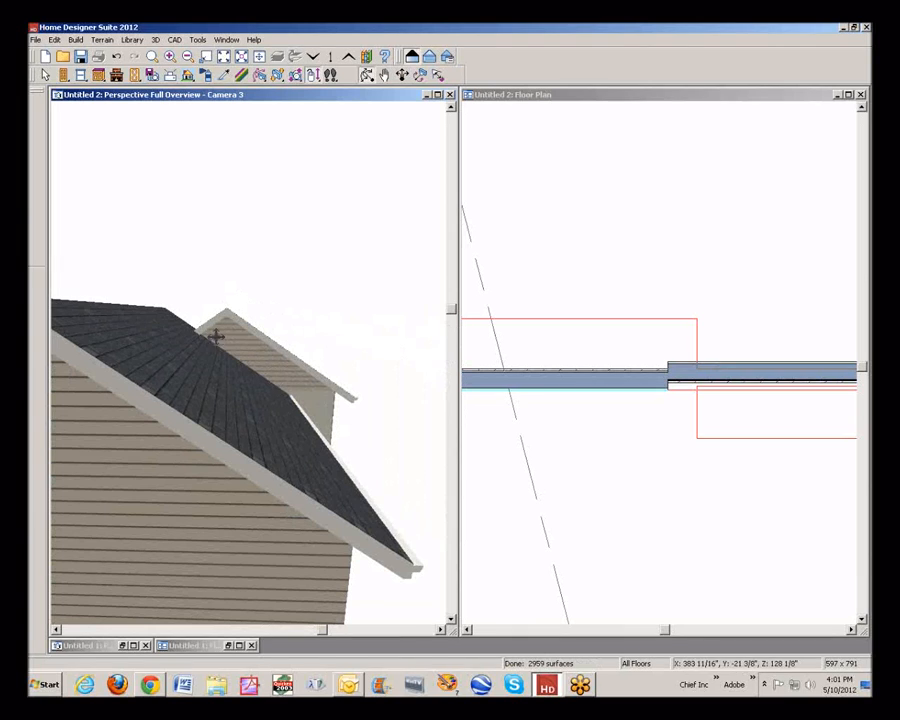
left_click_drag(334, 402, 252, 389)
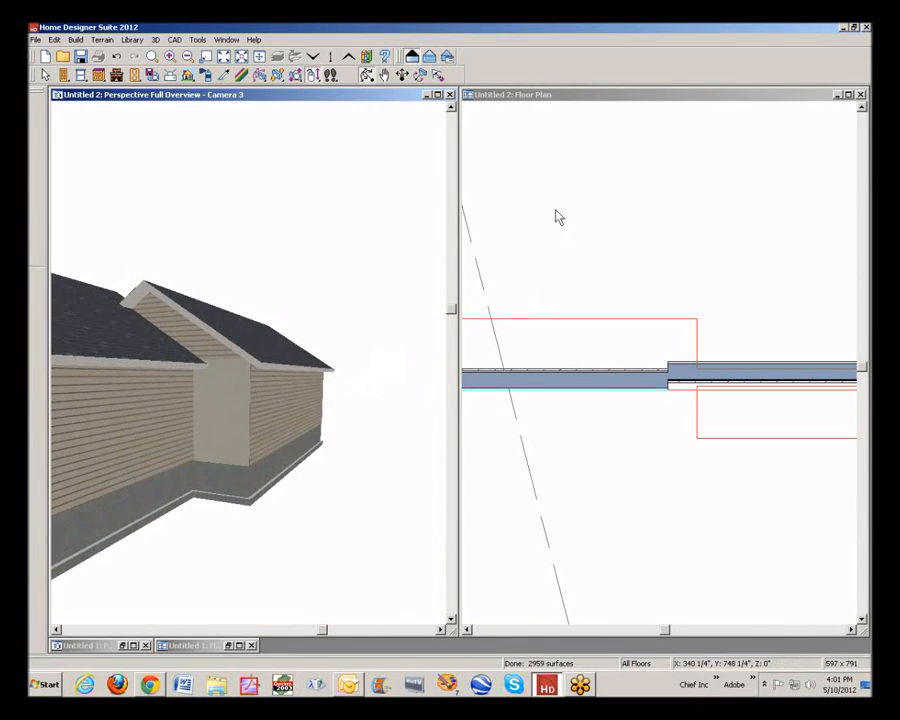
Switch the plan to floor 1 and break the shared wall where the addition's left wall meets it
left_click(566, 95)
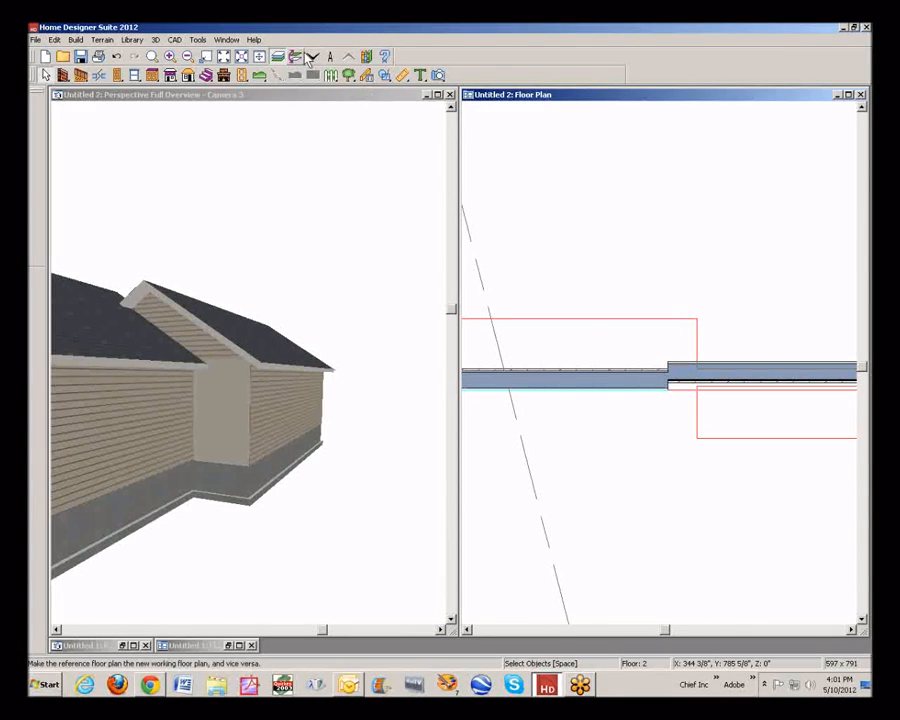
left_click(308, 58)
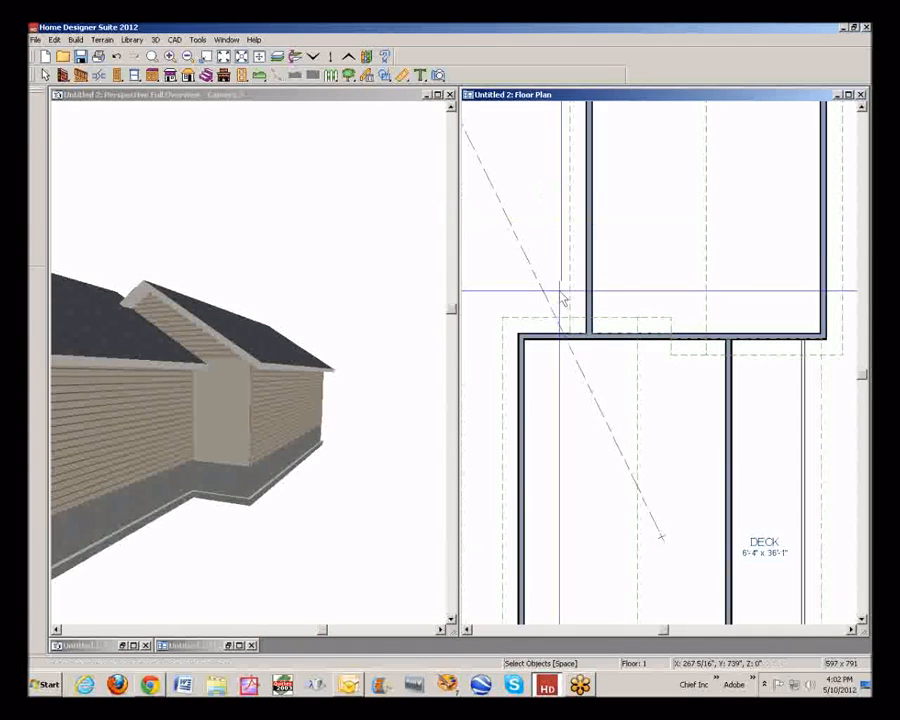
scroll(592, 344, "up", 3)
scroll(661, 333, "down", 2)
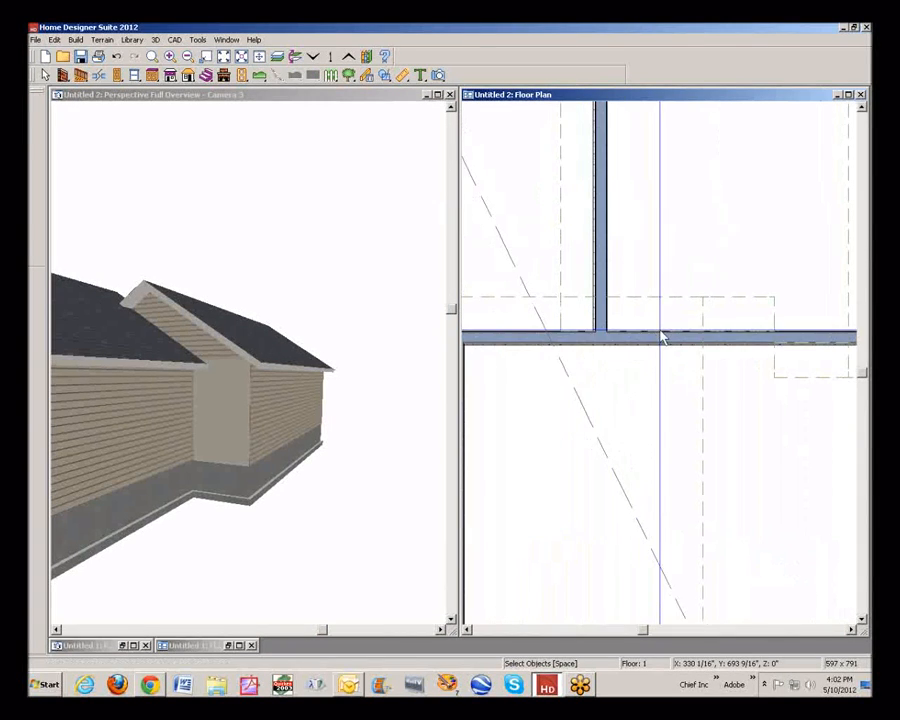
scroll(784, 401, "up", 2)
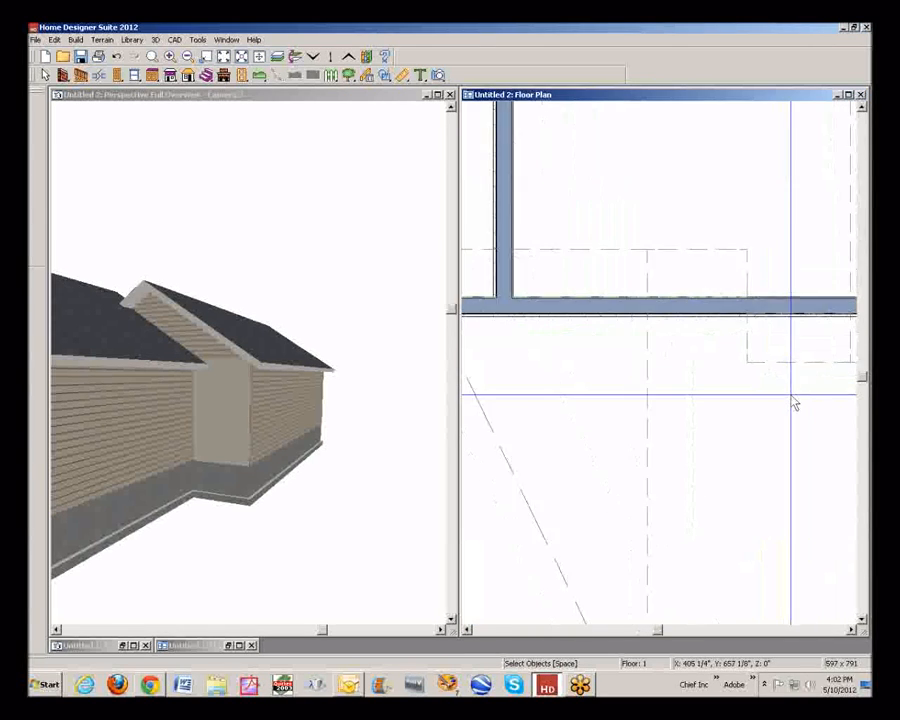
scroll(788, 401, "down", 3)
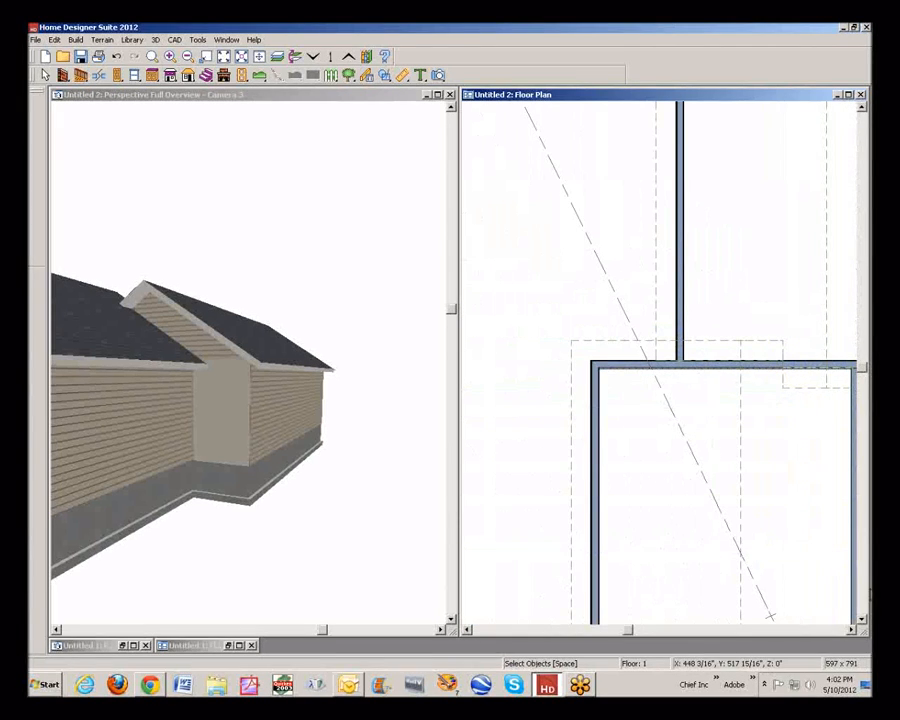
scroll(853, 636, "right", 5)
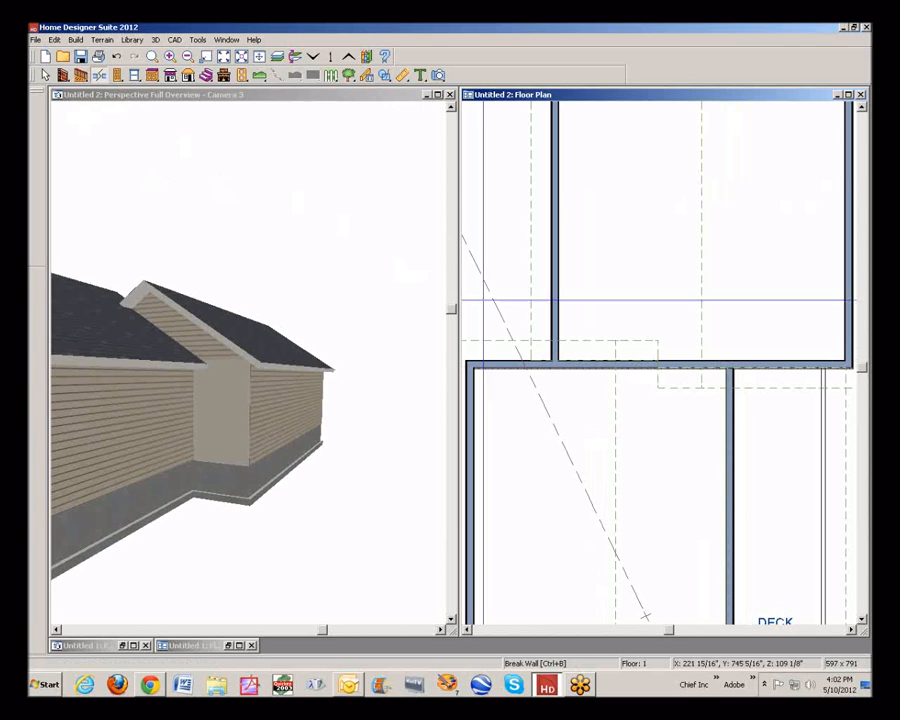
left_click(554, 362)
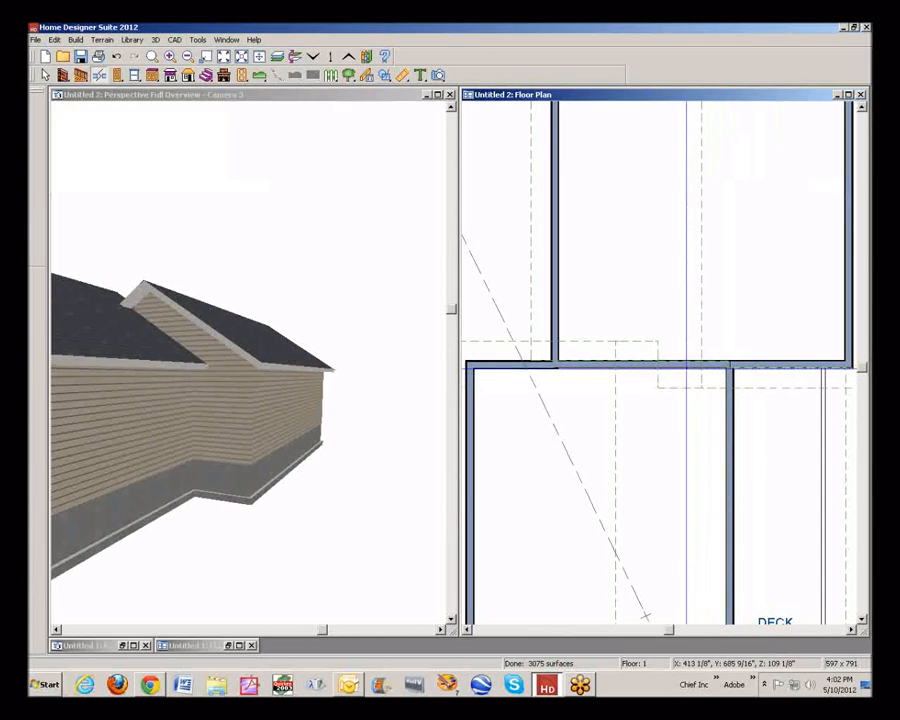
left_click(685, 366)
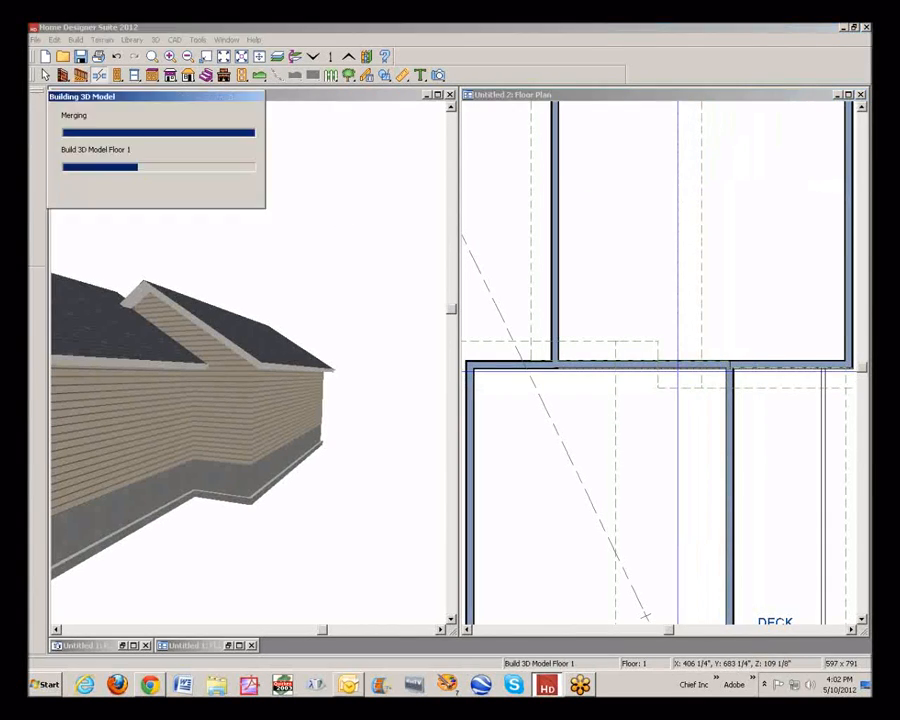
left_click(688, 367)
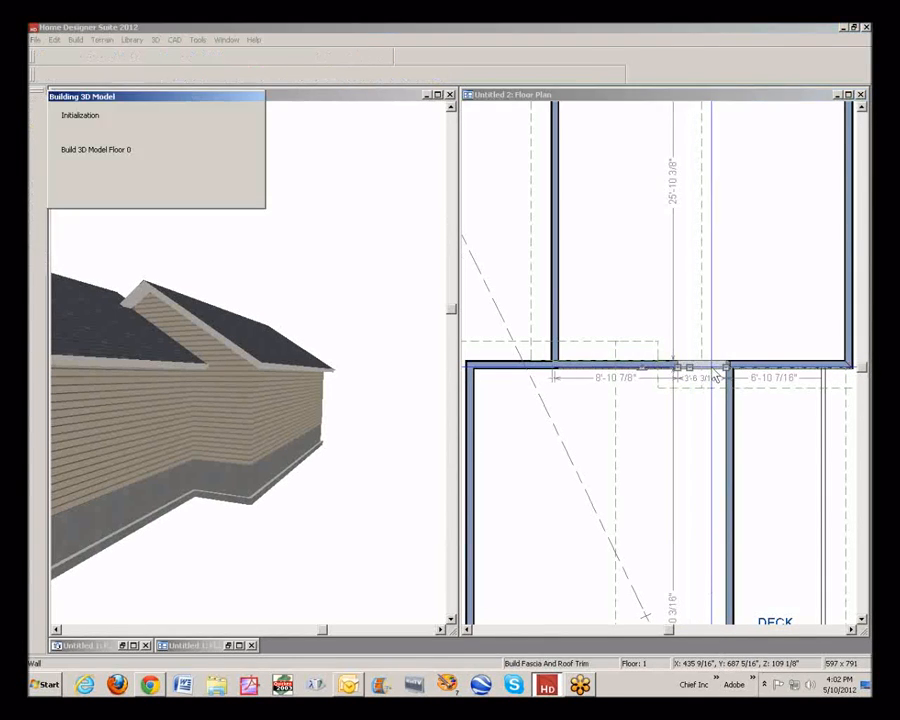
mouse_move(716, 378)
left_mouse_down()
mouse_move(678, 368)
mouse_move(703, 369)
left_mouse_up()
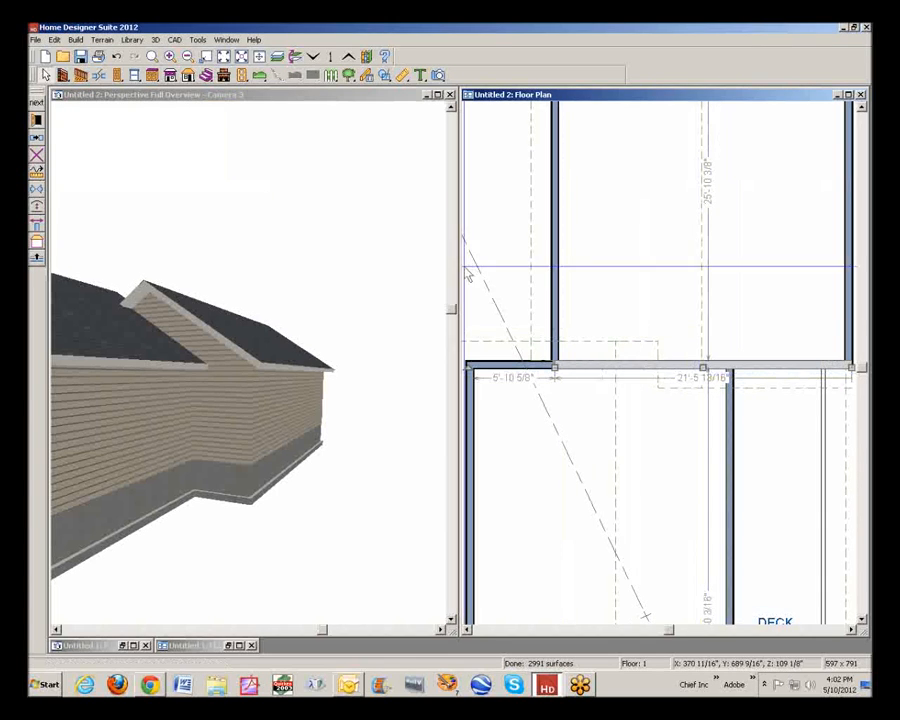
Break the shared wall where the main house wall beside the deck meets it
left_click(99, 75)
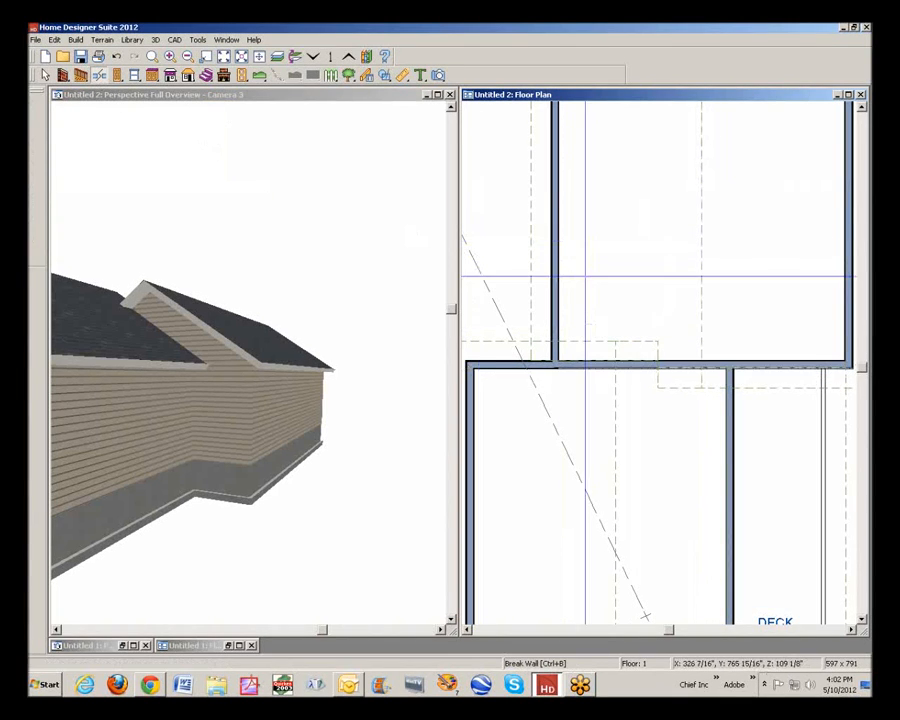
left_click(730, 365)
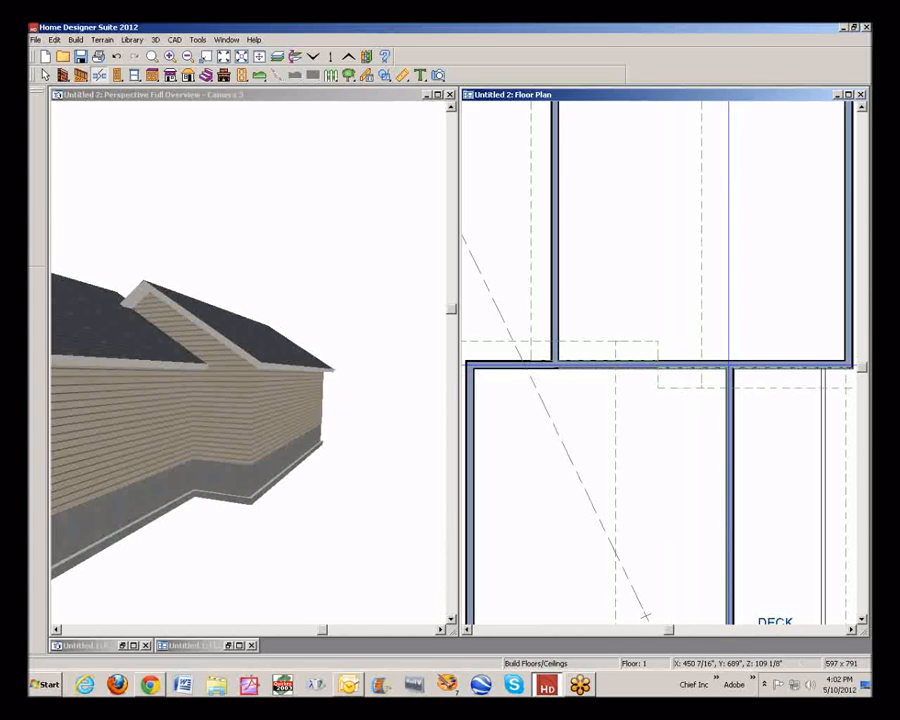
key("space")
Change the wall type of the middle section of the shared wall to Interior-6
left_click(664, 366)
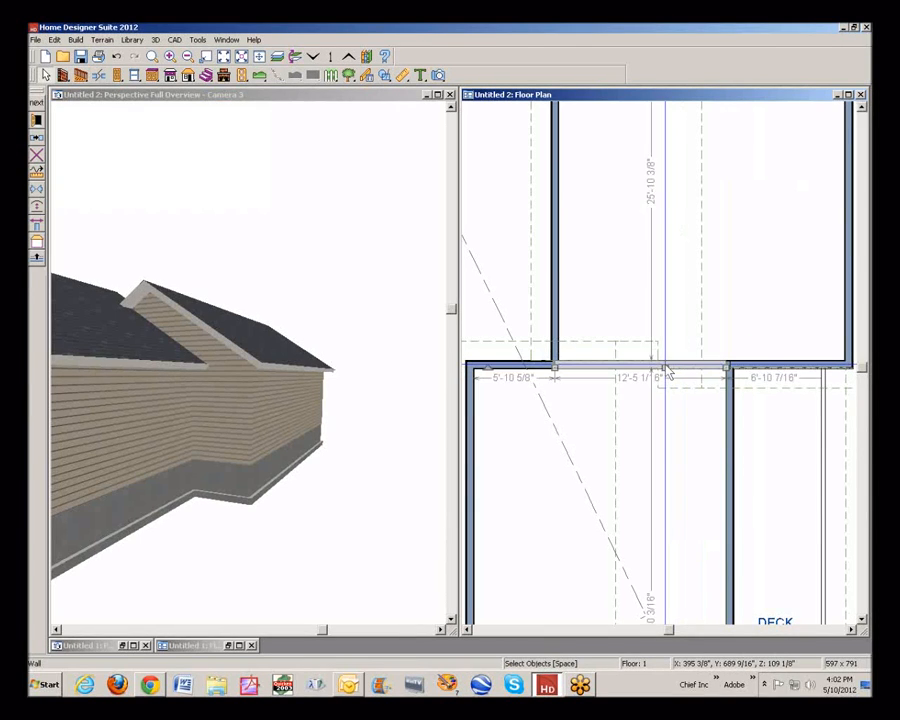
left_click(38, 120)
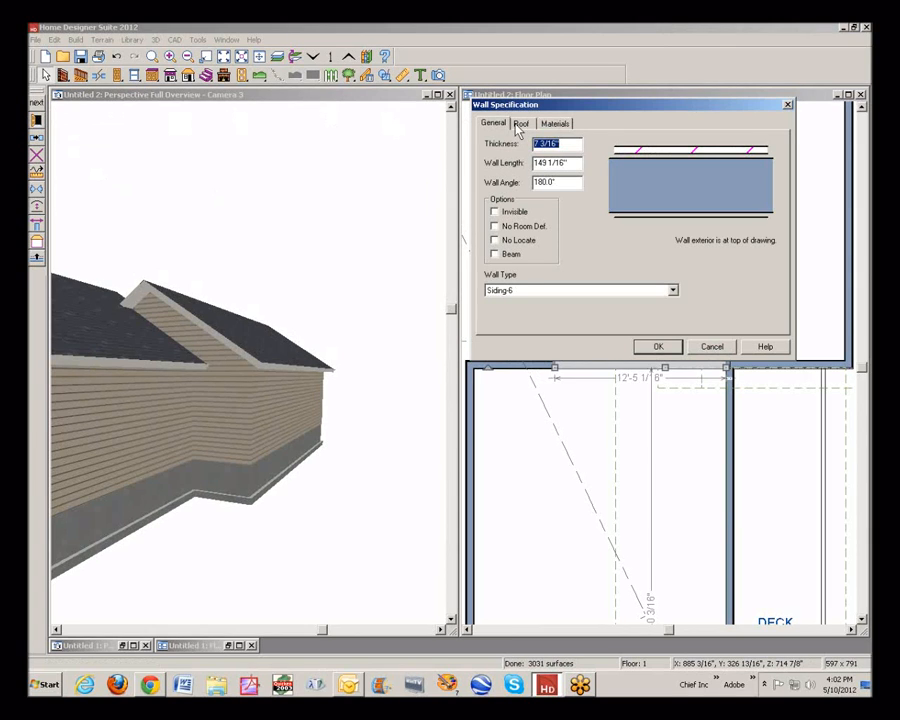
left_click(673, 291)
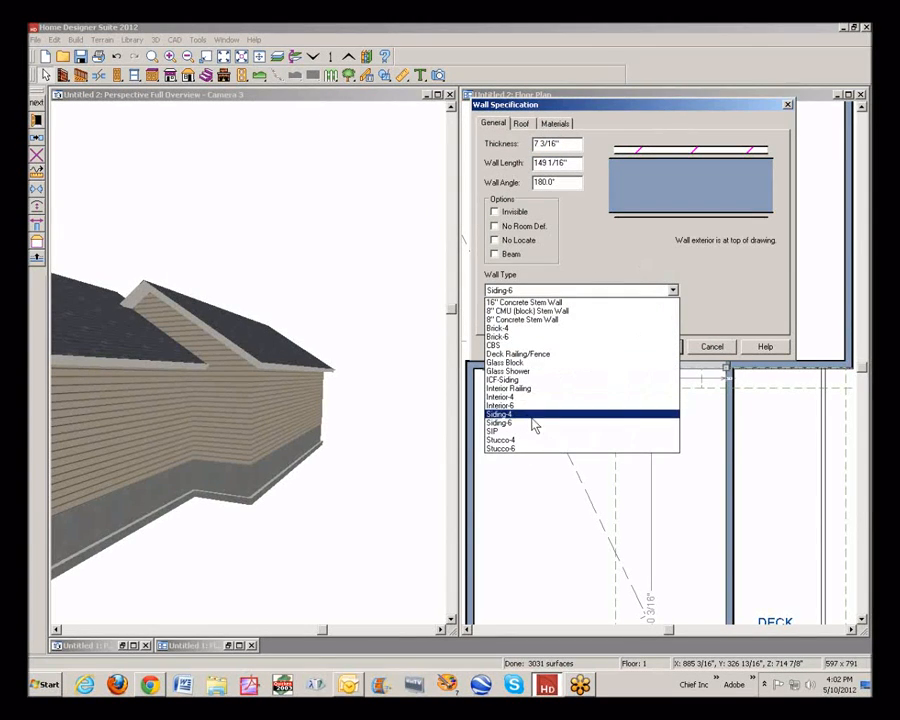
left_click(505, 405)
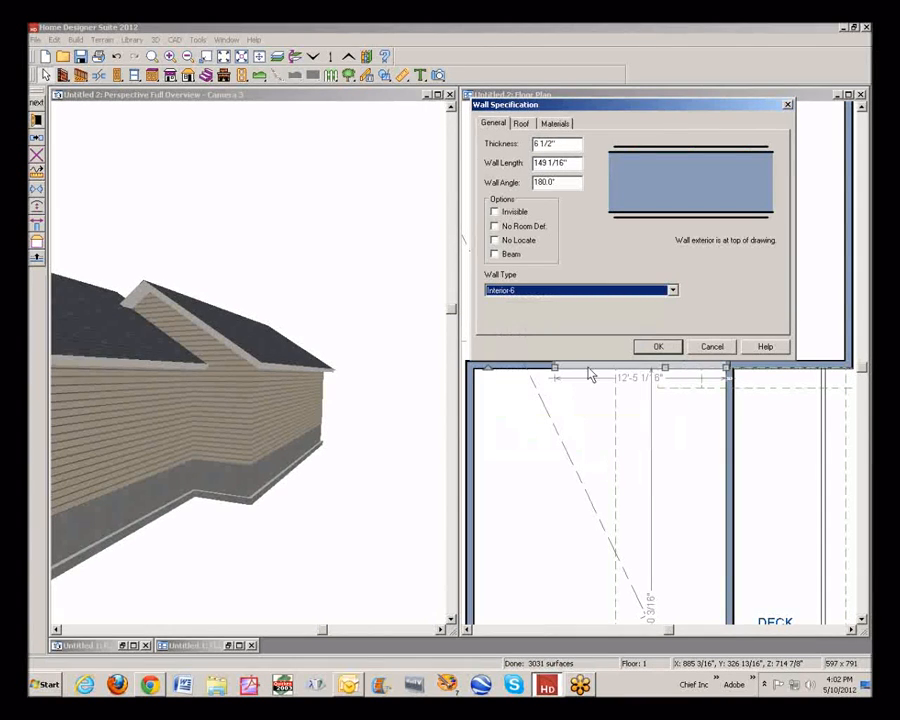
left_click(655, 347)
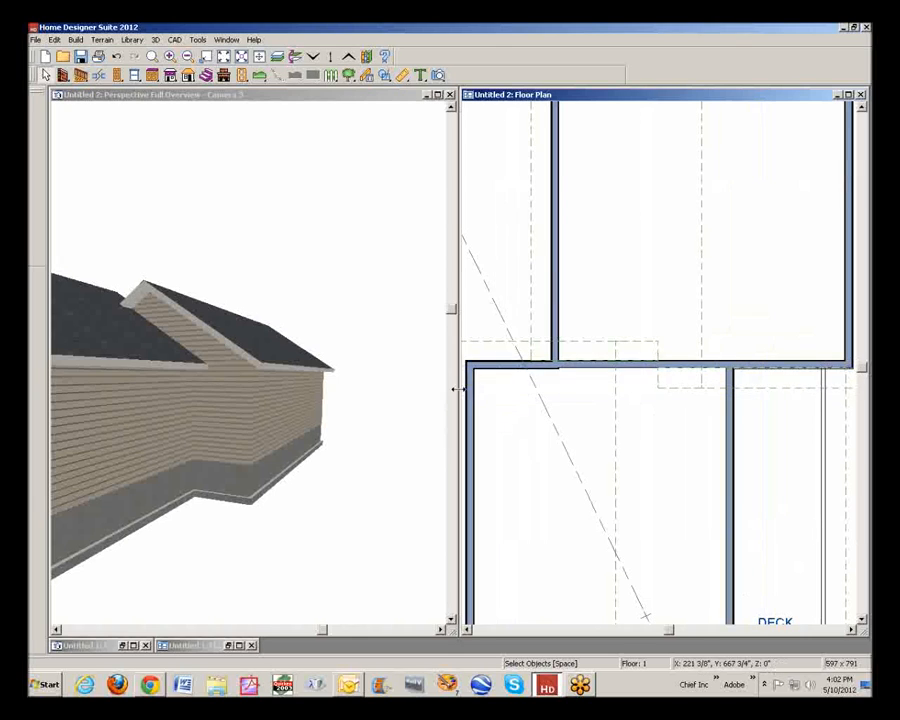
Shift the short left section of the shared wall slightly so it lines up with the Interior-6 section
left_click(496, 362)
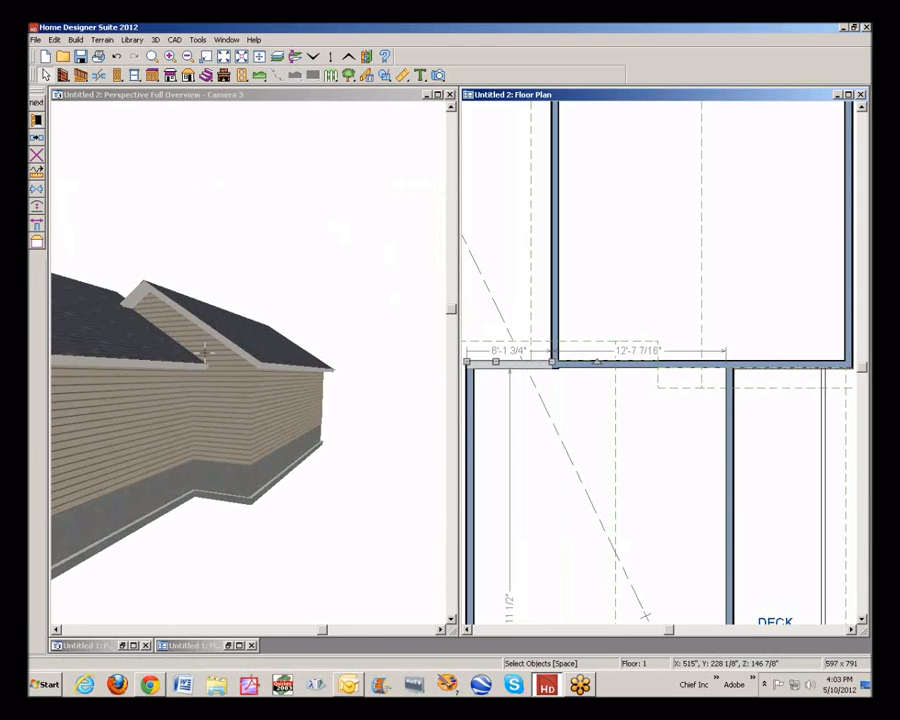
left_click(530, 383)
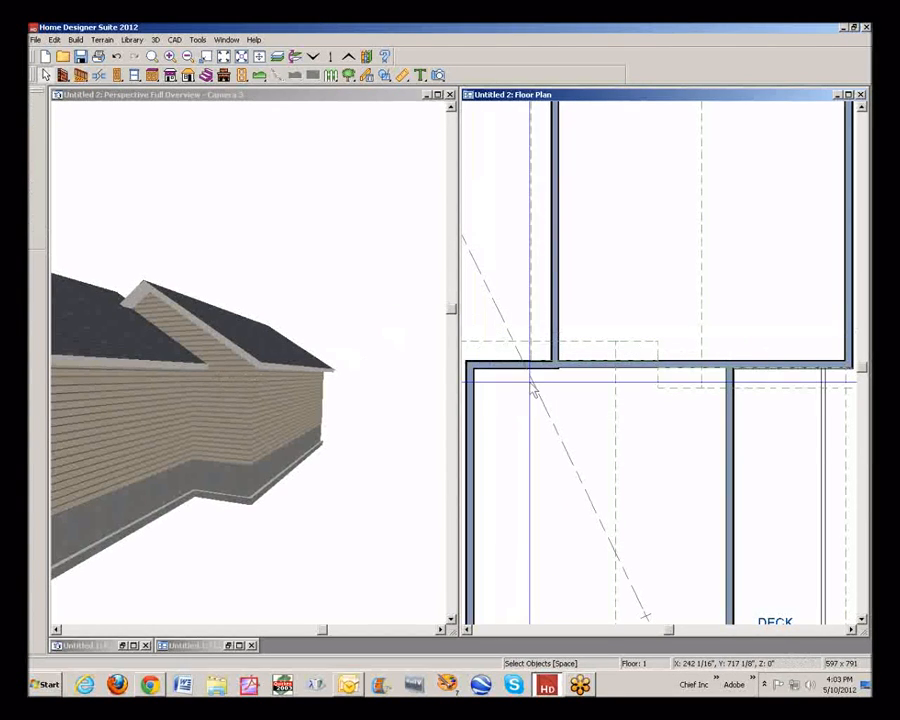
scroll(507, 383, "up", 3)
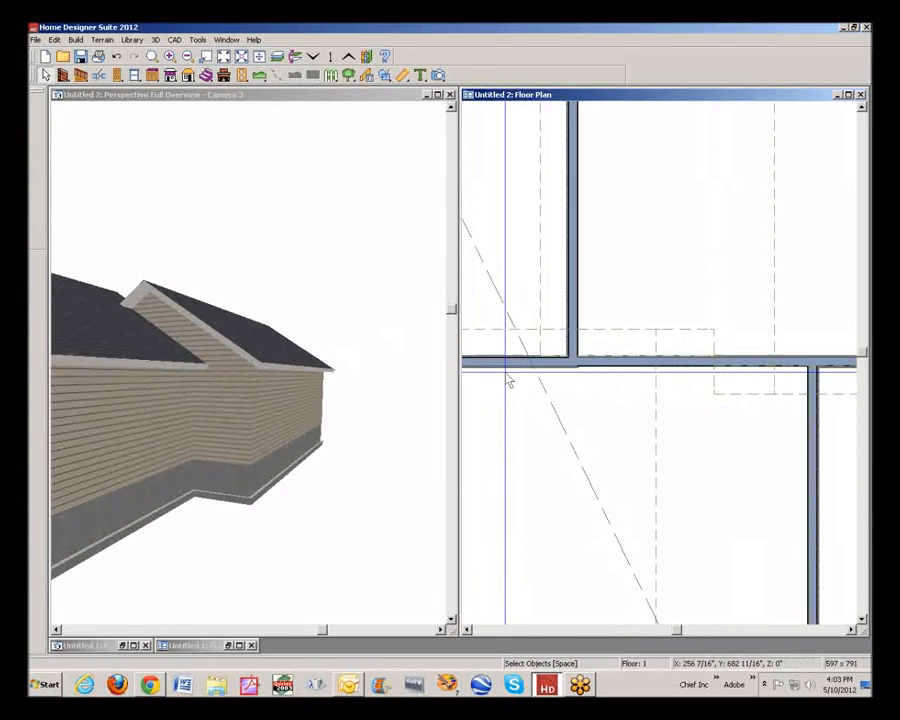
left_click(582, 358)
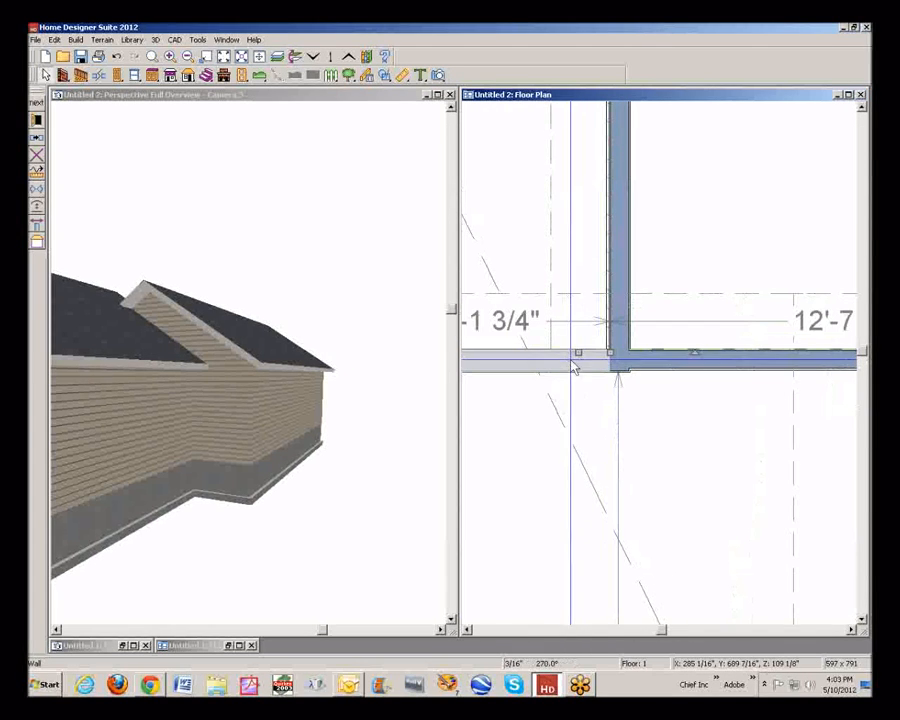
left_click_drag(586, 362, 584, 350)
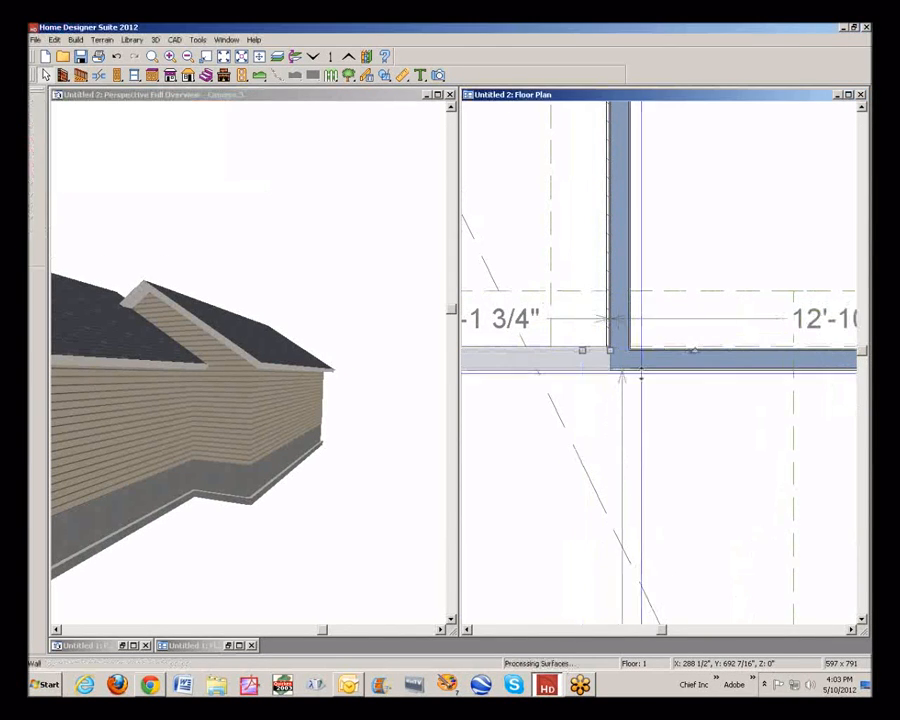
left_click(592, 382)
scroll(610, 378, "down", 3)
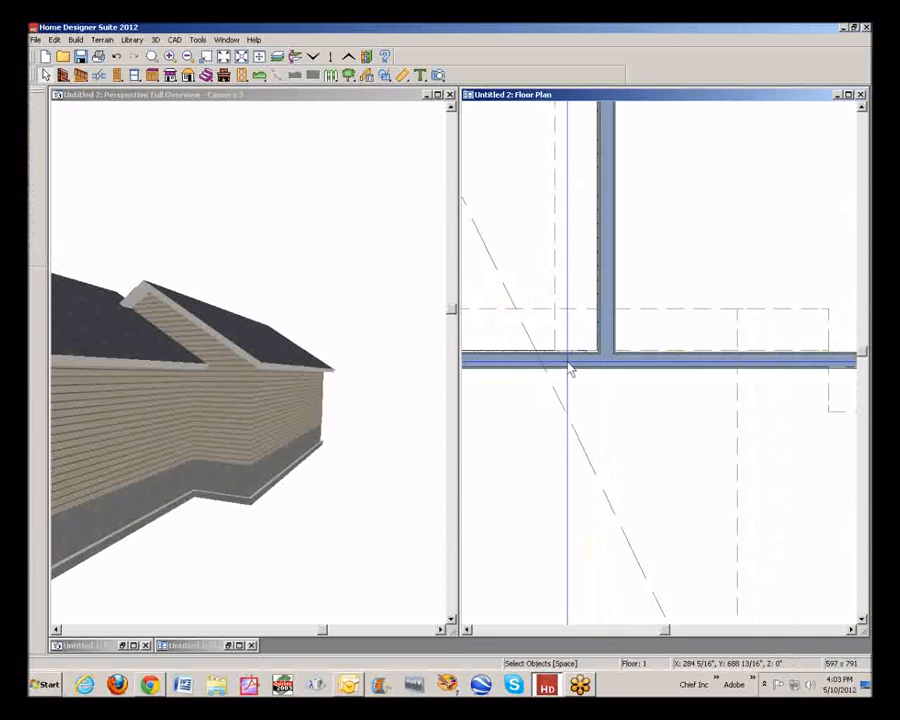
Review the whole house in plan and from the porch side in 3D, and close the camera view
scroll(575, 370, "down", 3)
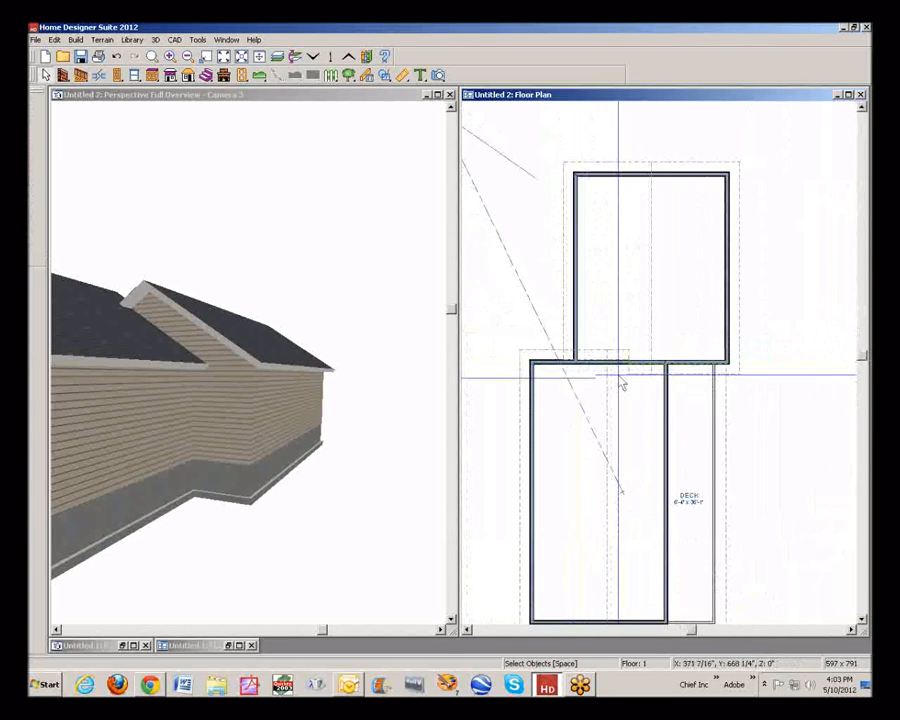
scroll(492, 335, "down", 1)
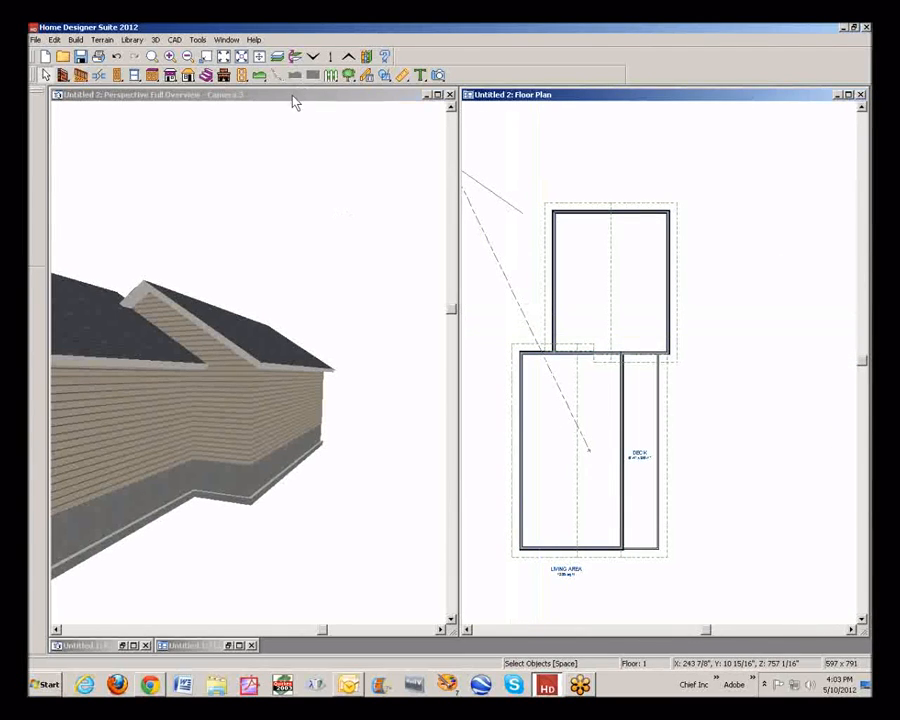
left_click(295, 102)
left_click_drag(187, 161, 425, 315)
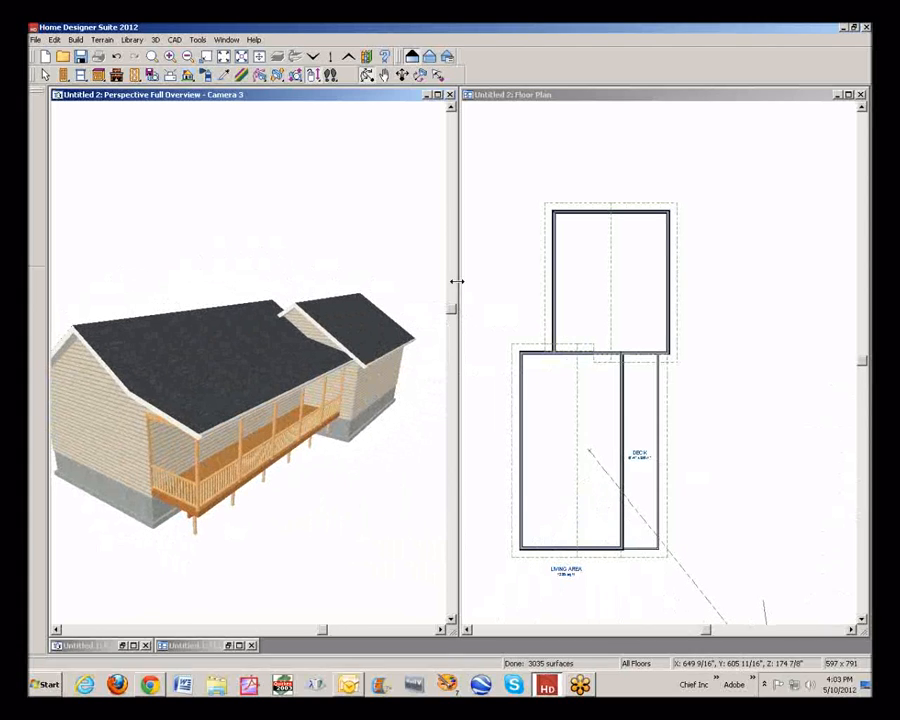
left_click(450, 95)
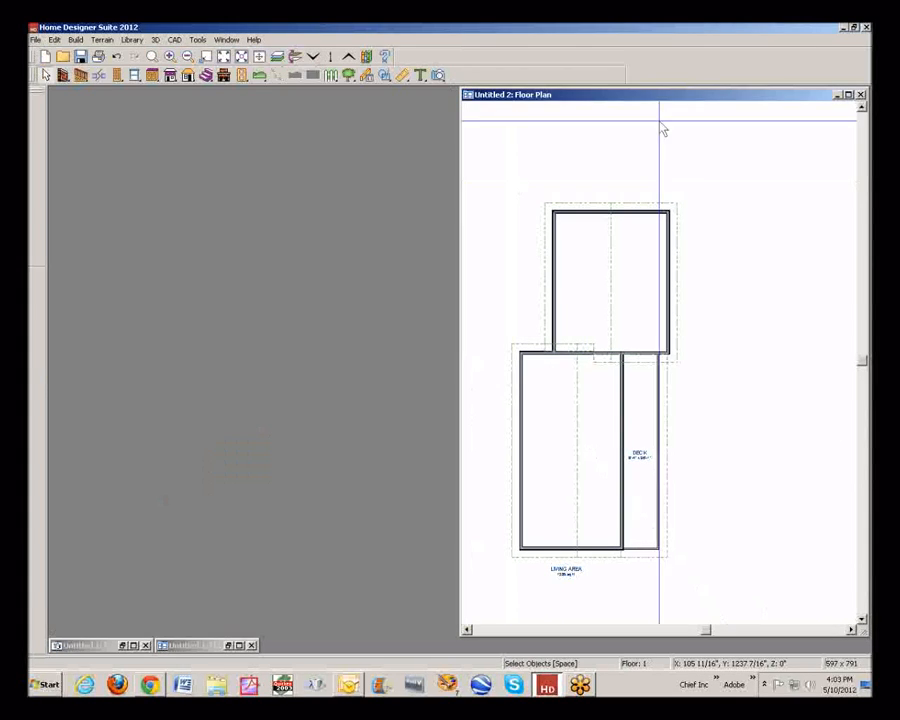
Close the Untitled 2 floor plan without saving it and bring up the full 3D overview of the Untitled 1 house
left_click(860, 95)
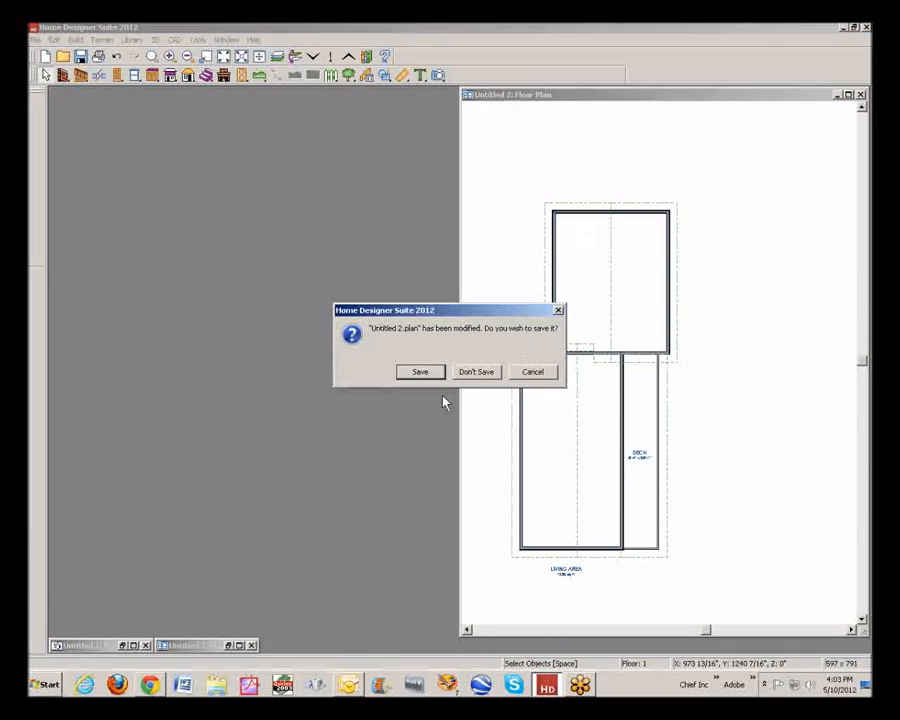
left_click(476, 372)
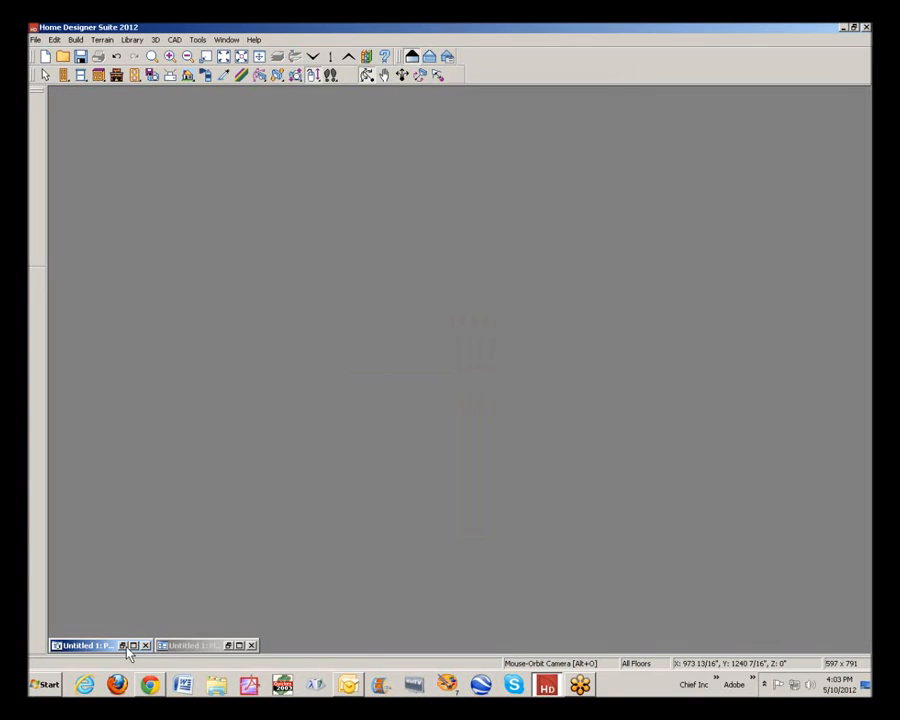
left_click(239, 645)
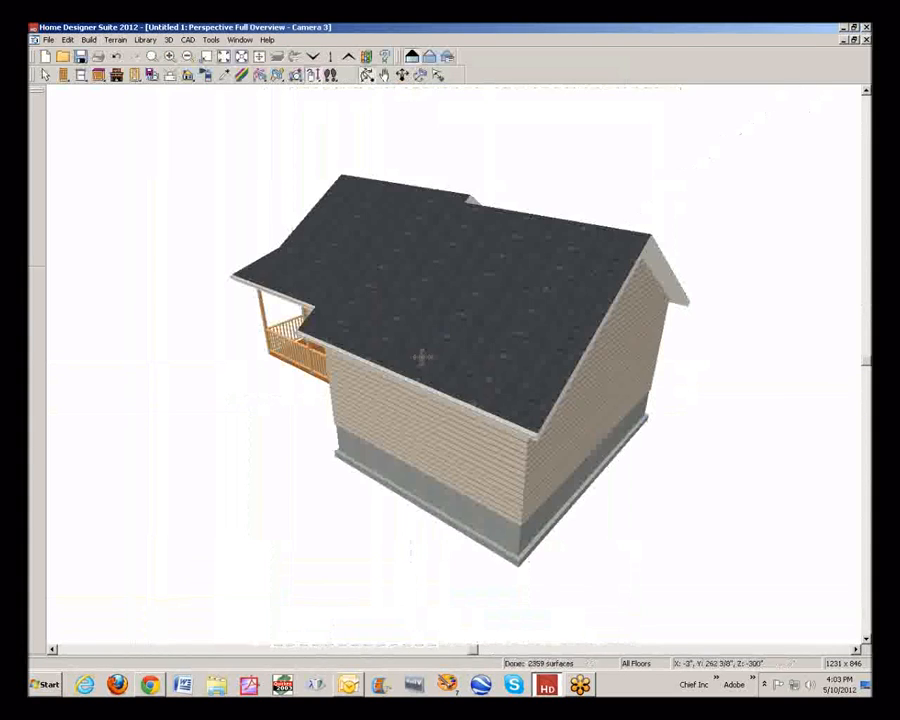
Examine the Untitled 1 house in 3D from the gable ends and the porch side, focusing on where the offset roofs meet
left_click_drag(435, 347, 380, 382)
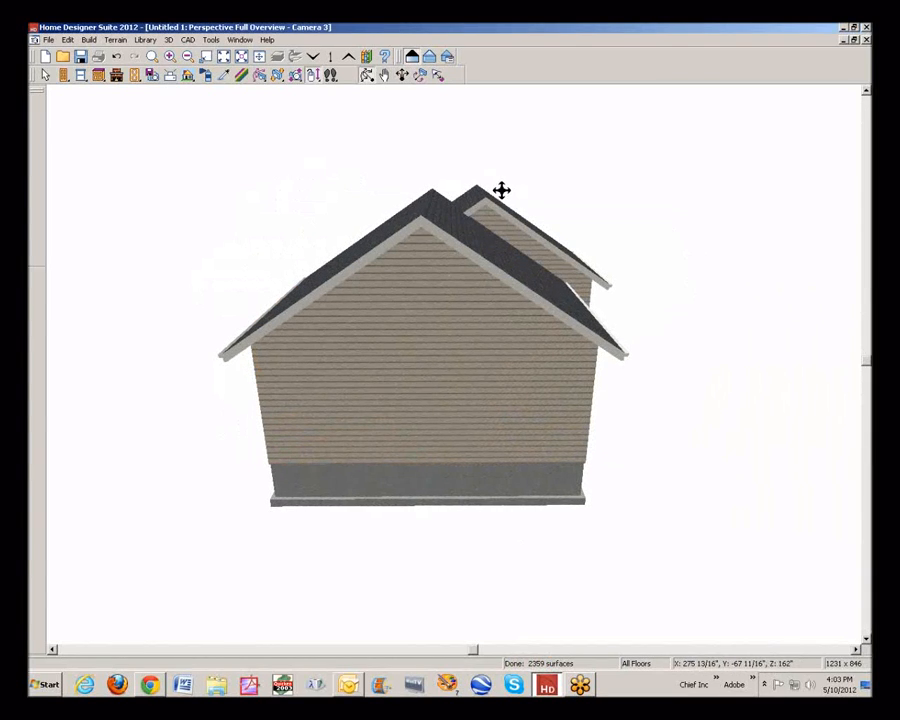
left_click_drag(519, 207, 496, 233)
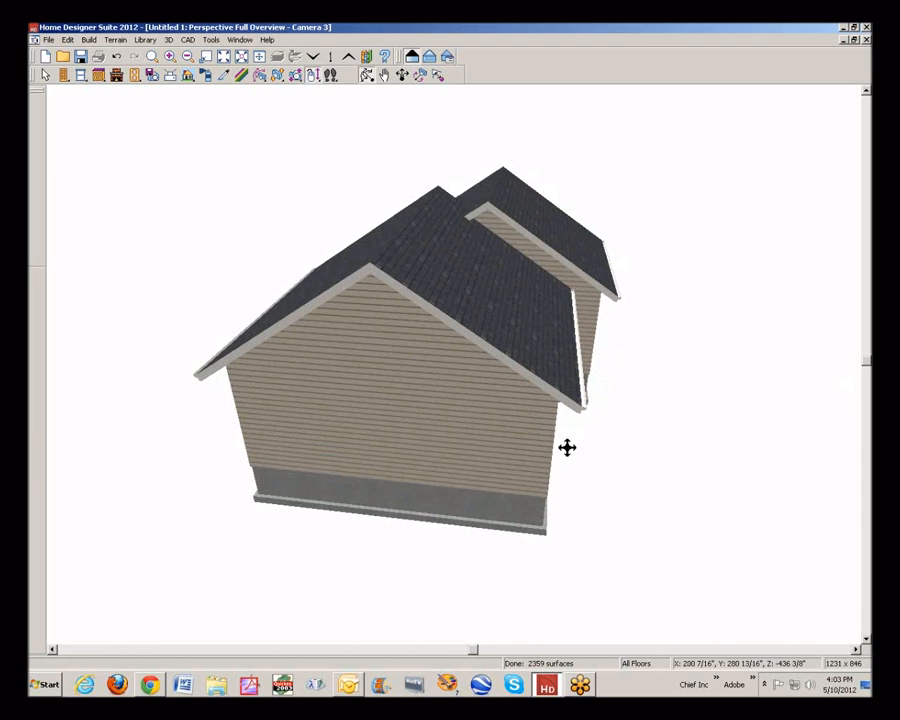
left_click_drag(492, 431, 761, 364)
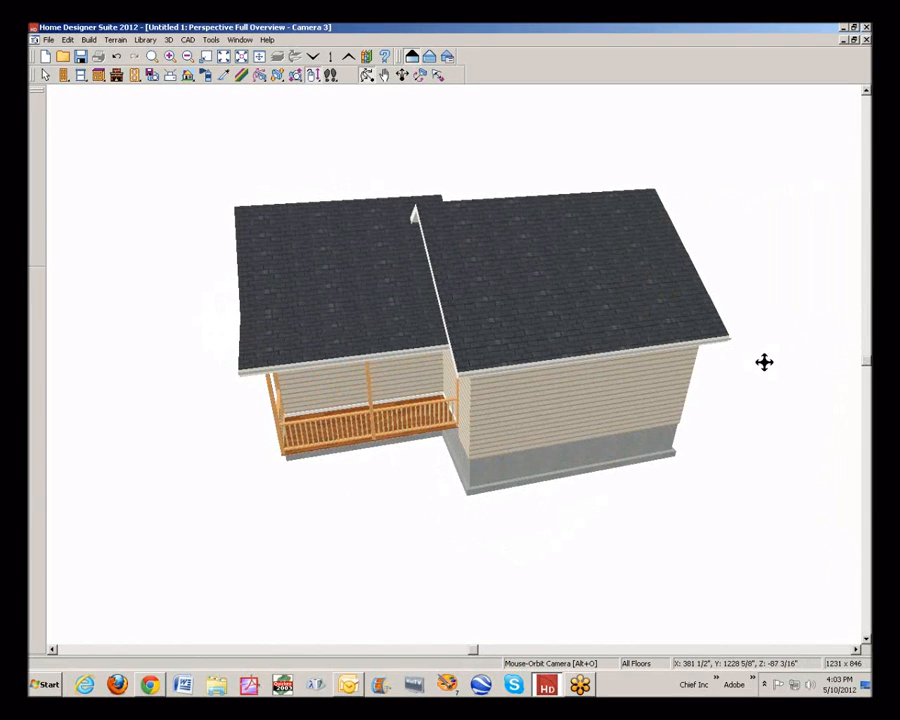
left_click_drag(490, 378, 552, 368)
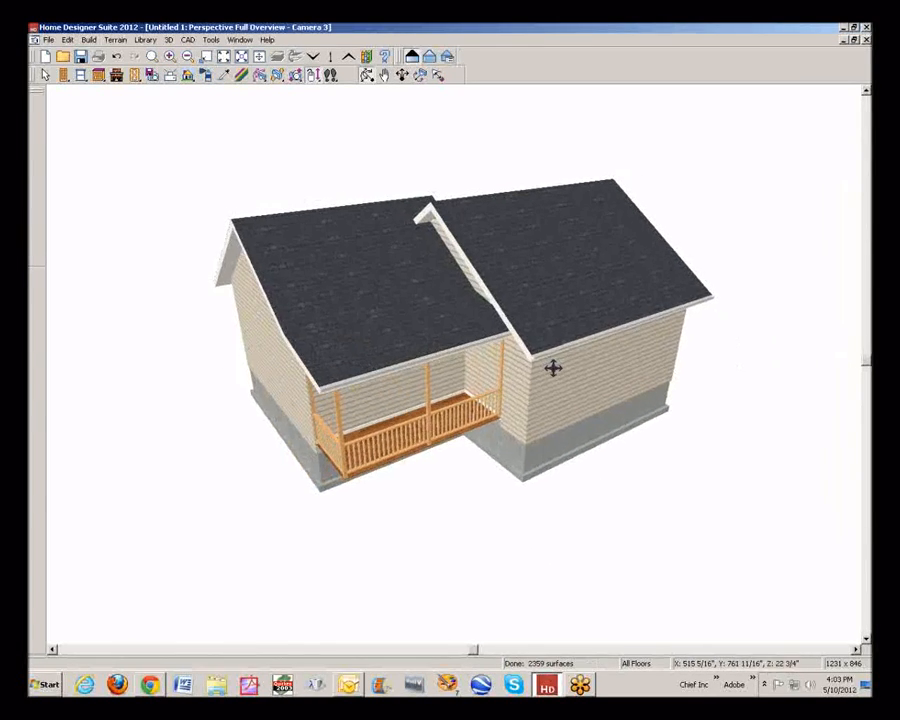
key("space")
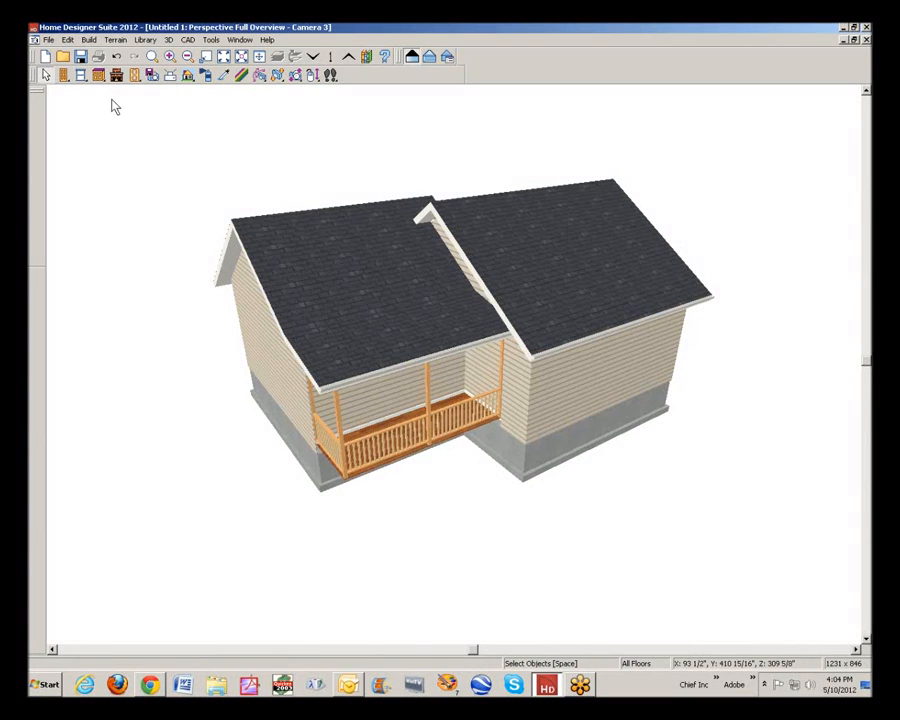
left_click(300, 78)
left_click_drag(362, 138, 458, 162)
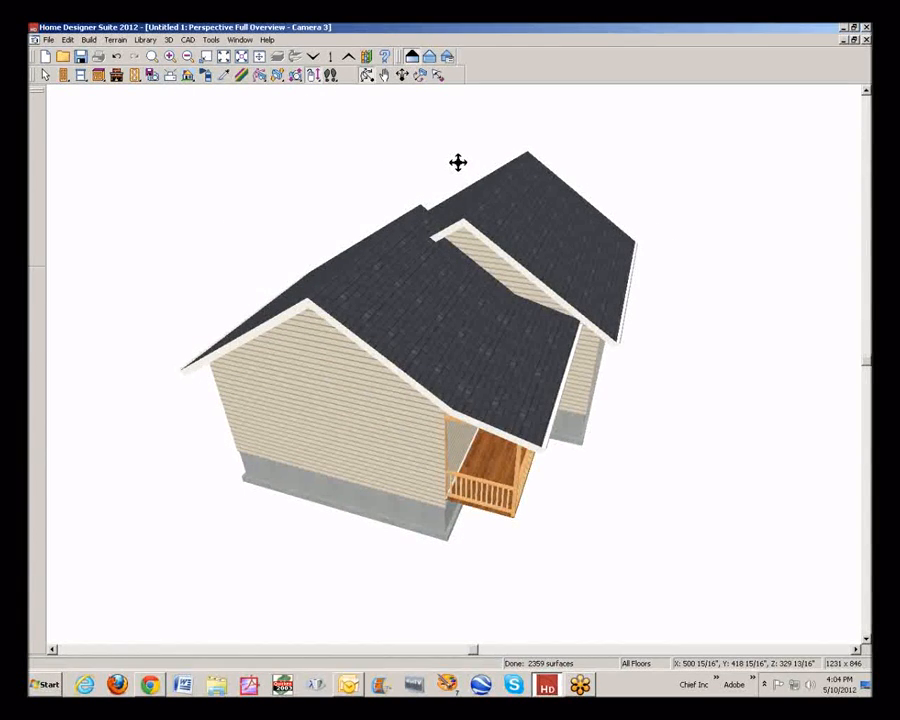